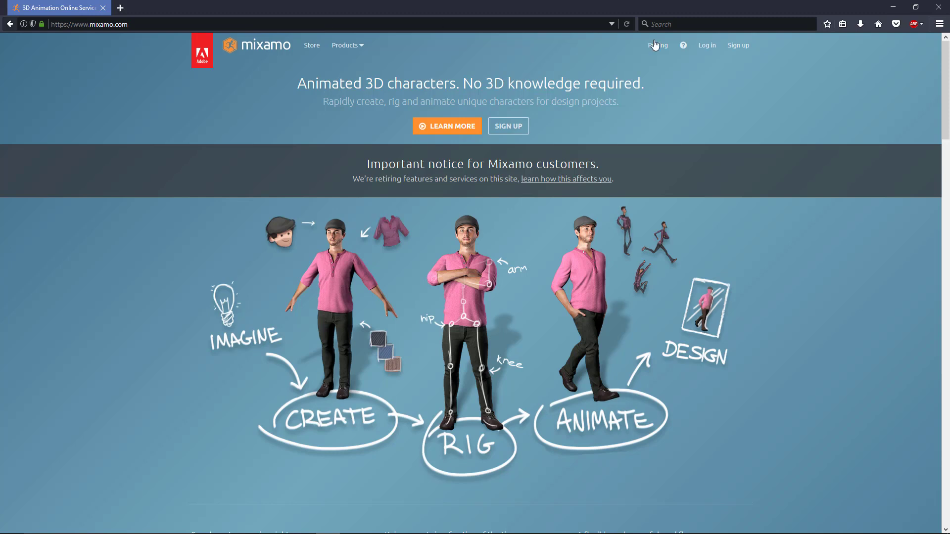
- Log in to the Mixamo site with the Adobe ID e-mail and account password
left_click(707, 45)
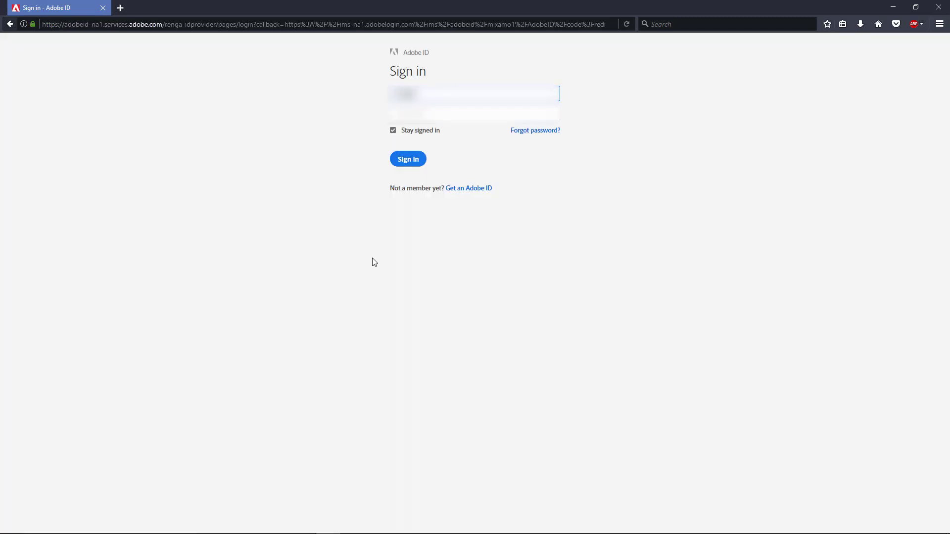
type(".........")
key("Tab")
type("...")
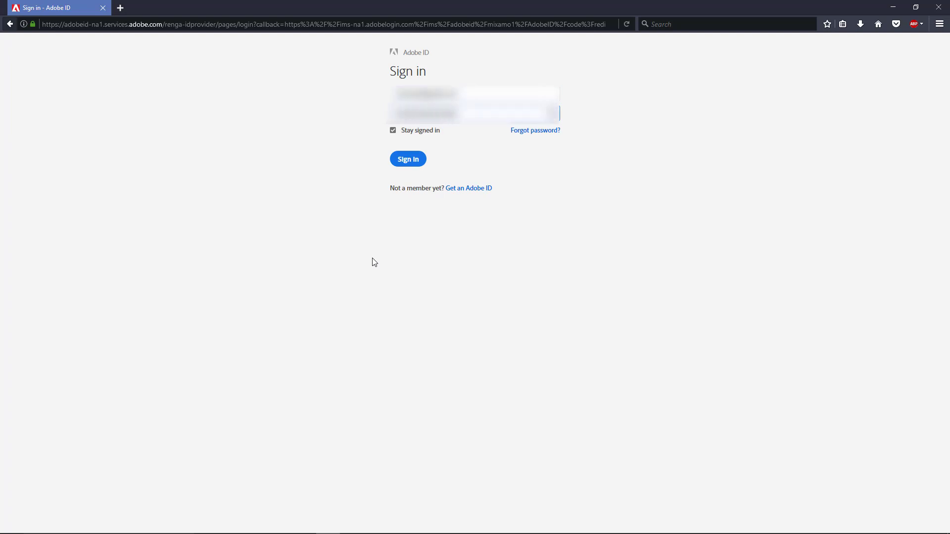
key("Return")
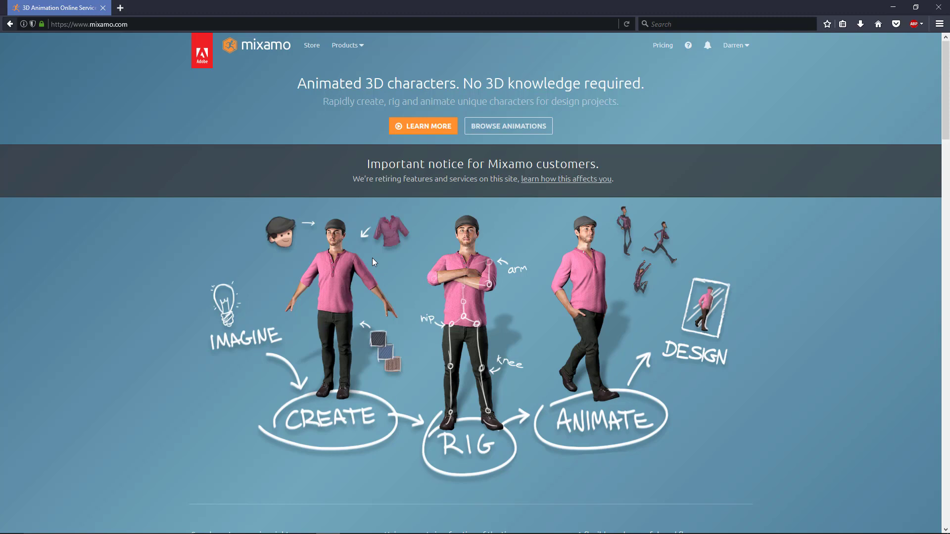
- Browse the featured packs in the store and open the Female Locomotion Pack
left_click(311, 46)
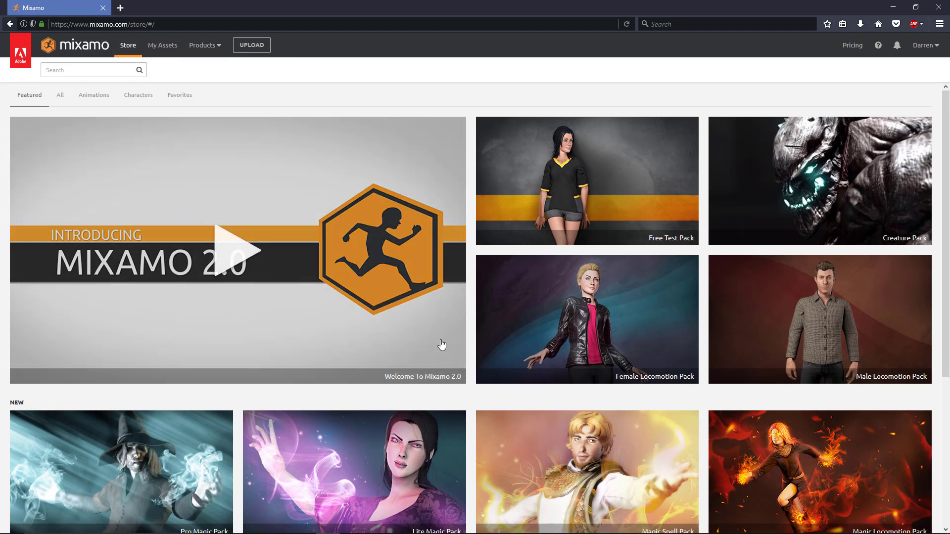
scroll(467, 331, "down", 2)
scroll(469, 334, "down", 2)
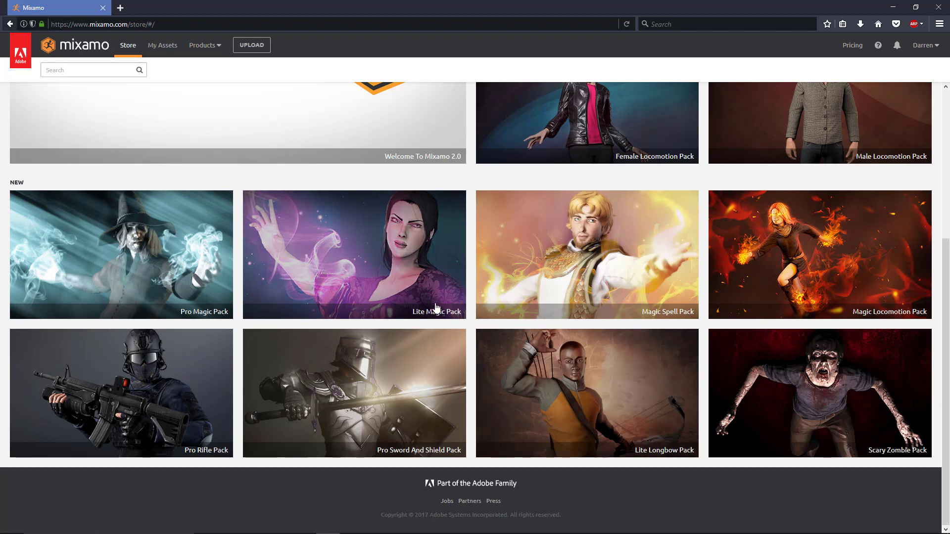
scroll(445, 311, "up", 3)
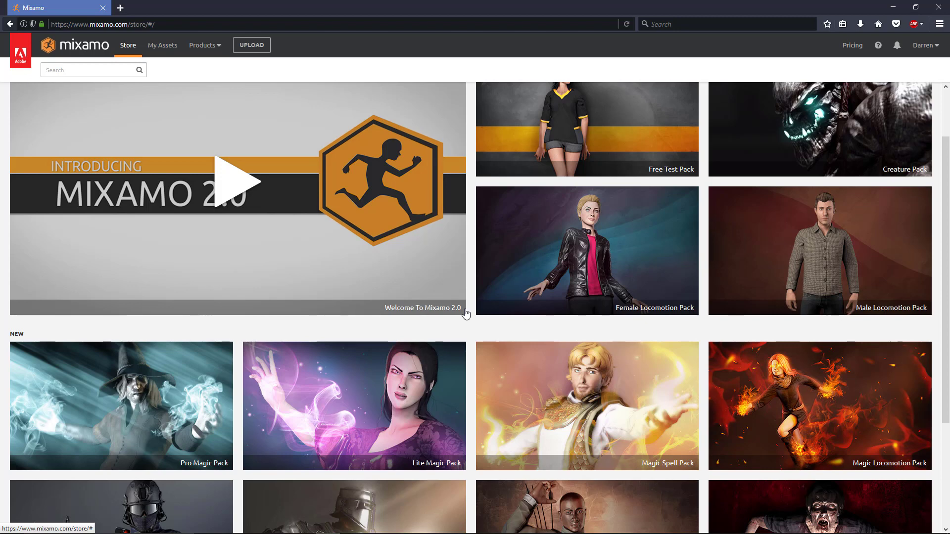
scroll(468, 309, "up", 1)
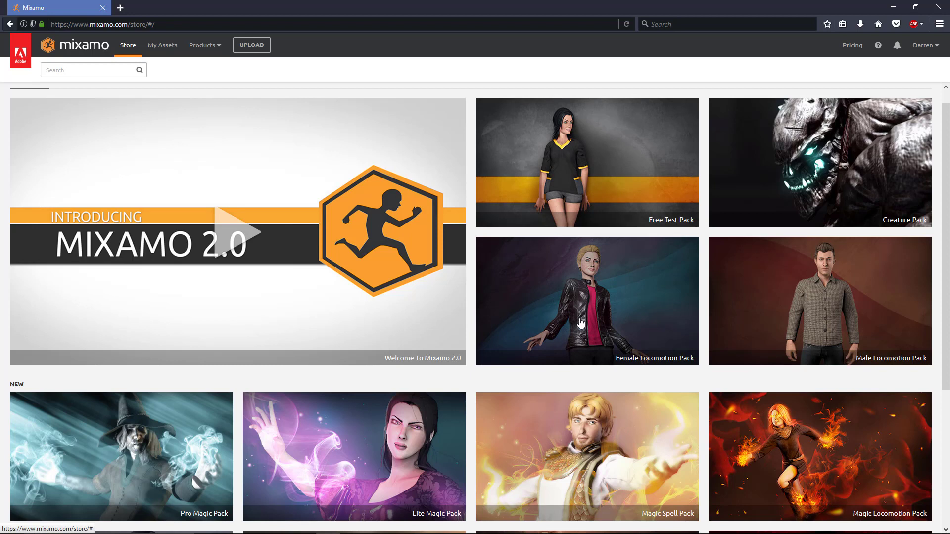
left_click(526, 322)
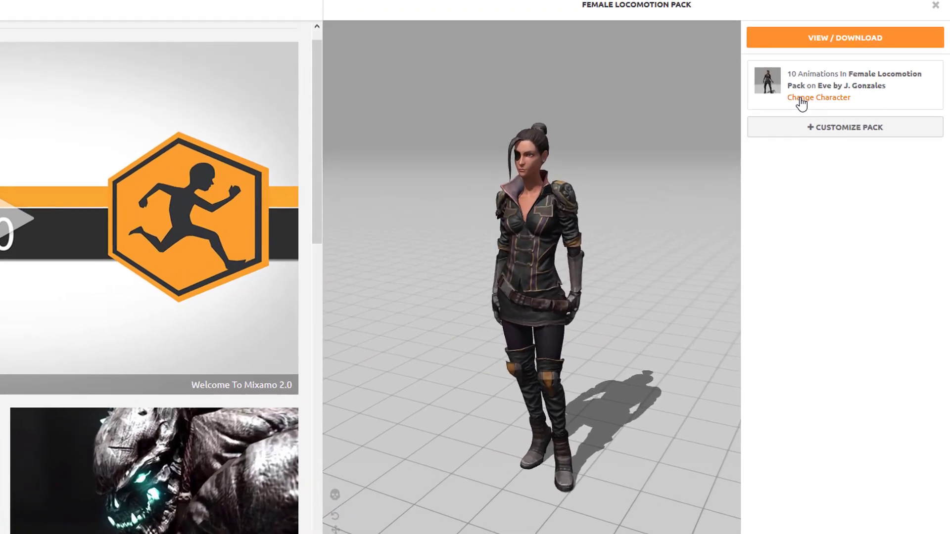
- Choose Eve from the Mixamo characters as the character for the Female Locomotion Pack
left_click(835, 141)
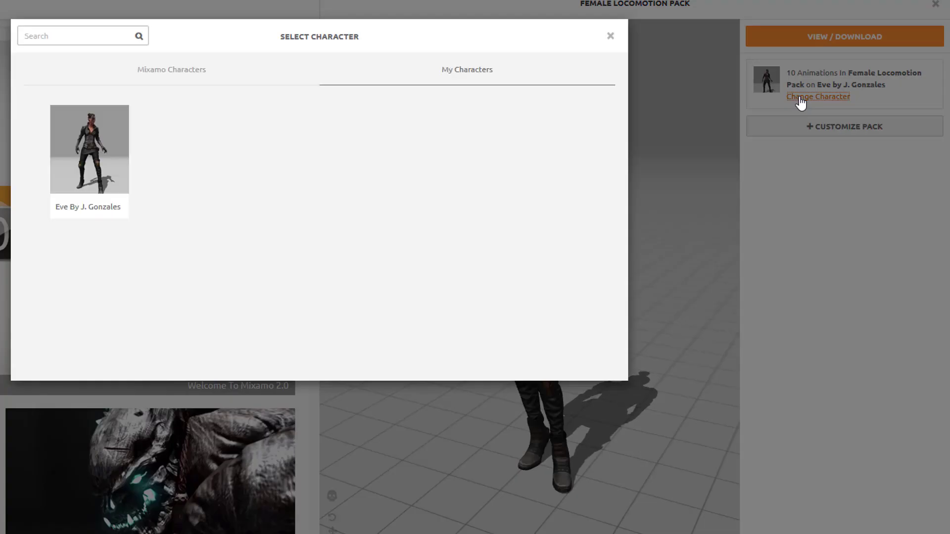
left_click(198, 76)
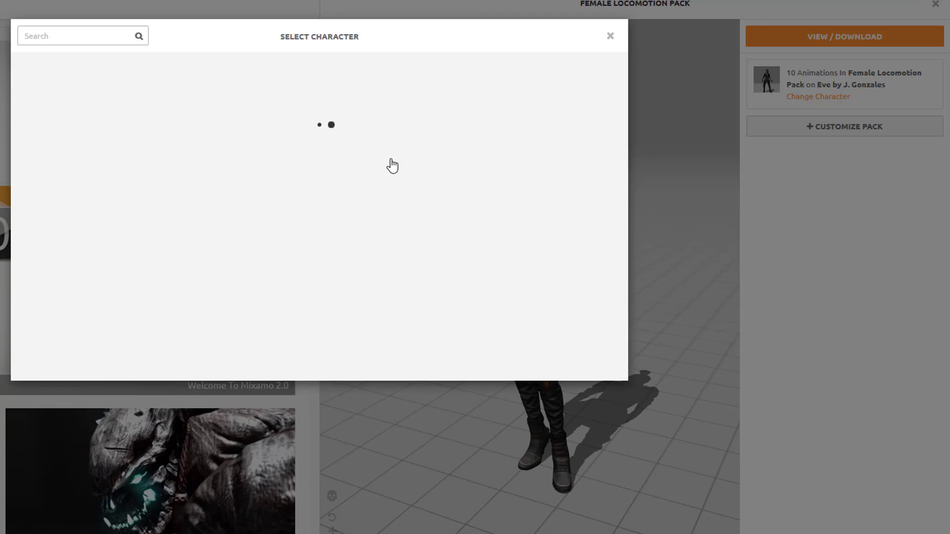
scroll(402, 317, "down", 2)
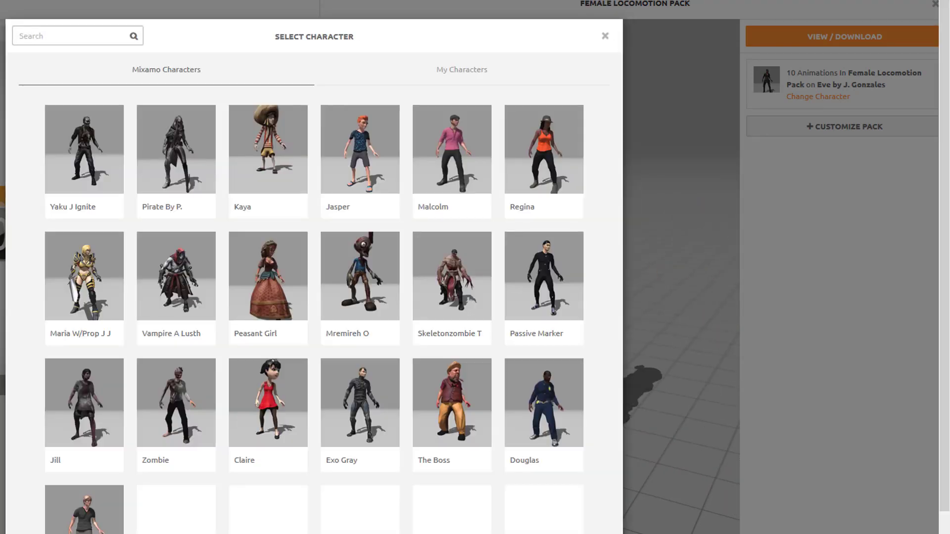
scroll(314, 521, "down", 3)
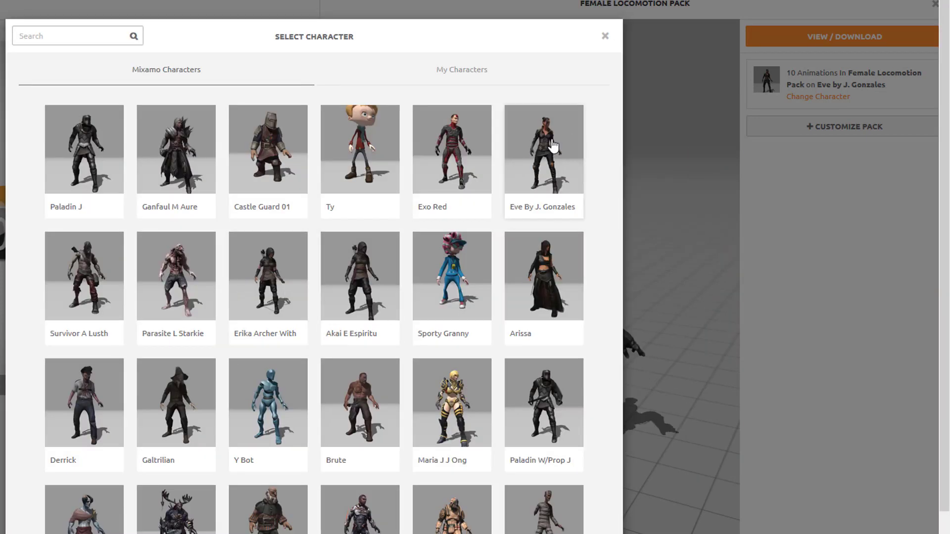
left_click(522, 164)
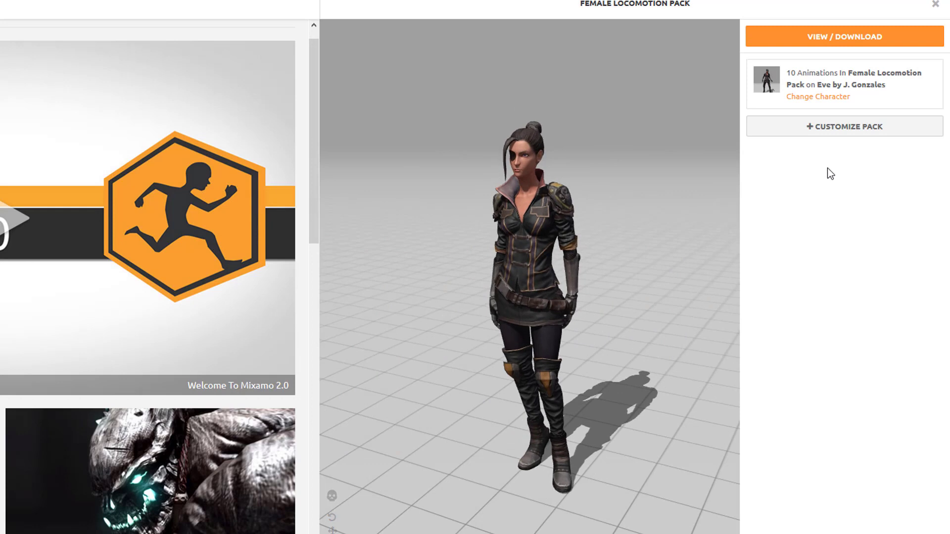
- Open the Female Locomotion Pack for customization and enable In Place for the Left Strafe animation
left_click(821, 126)
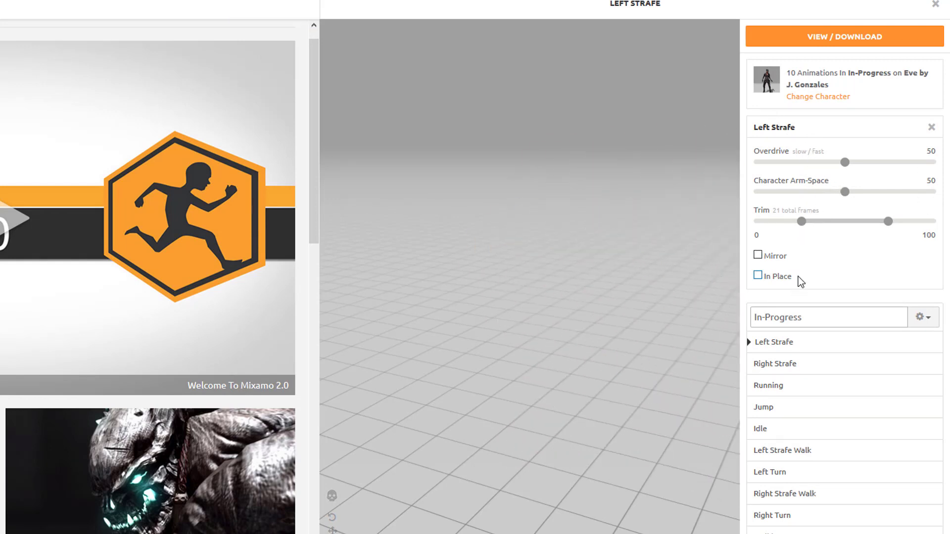
left_click(757, 276)
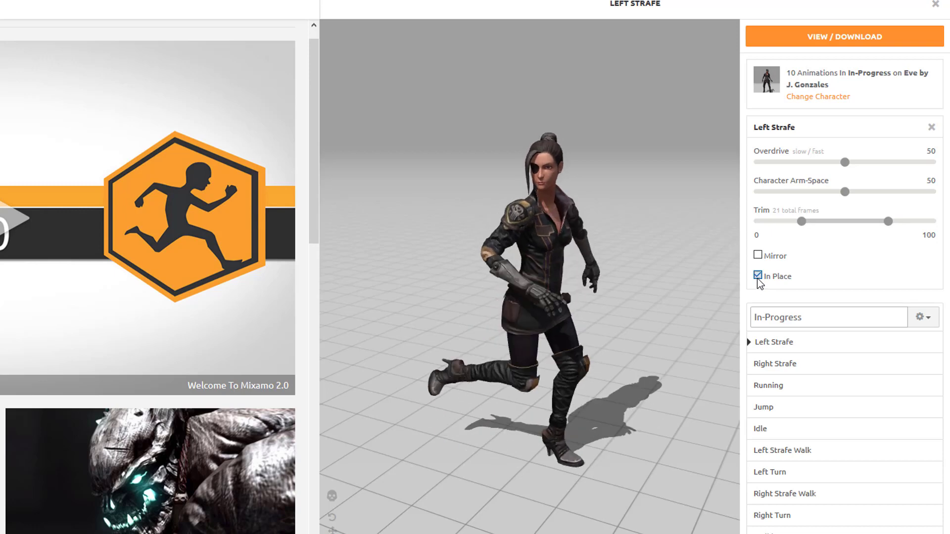
left_click(757, 276)
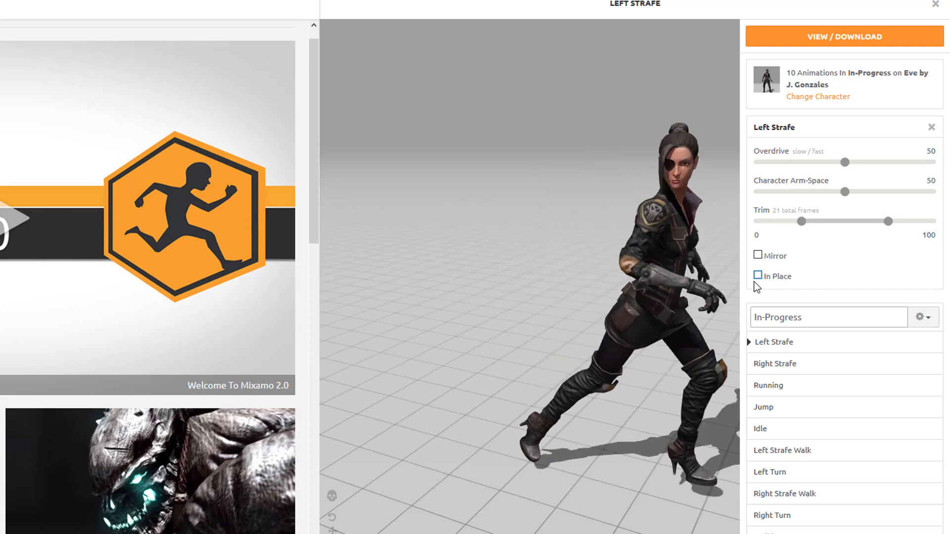
left_click(756, 278)
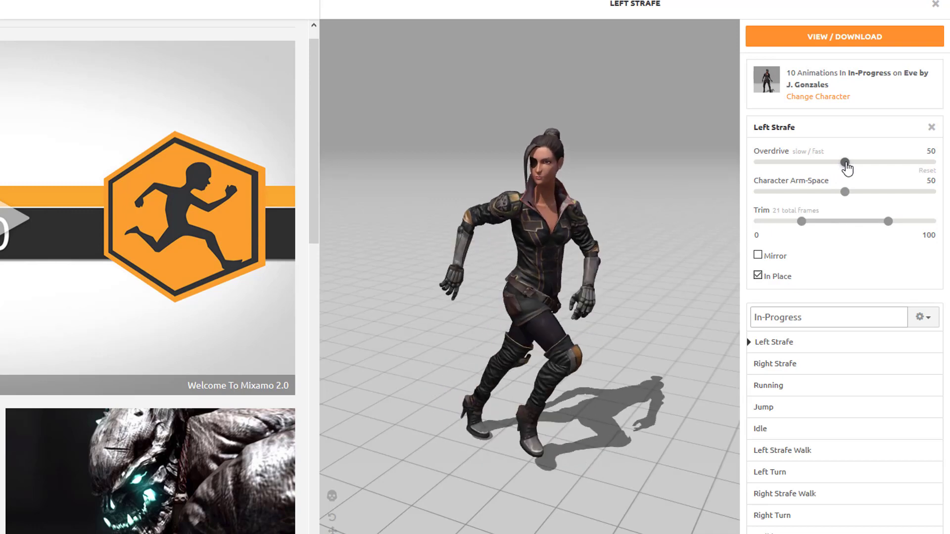
- Try Overdrive at 76 and Character Arm-Space at 0 and 91 on Left Strafe, returning both to 50
left_click_drag(845, 163, 886, 179)
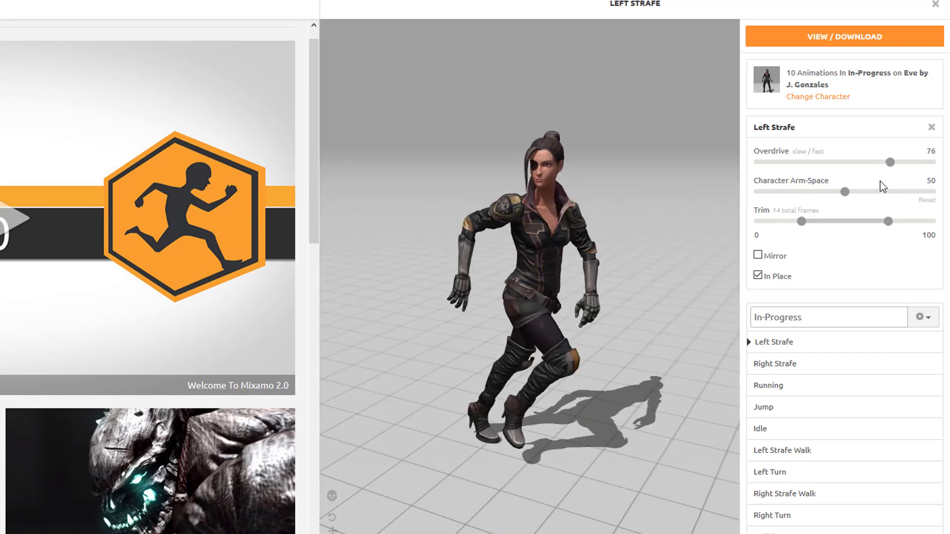
left_click_drag(890, 162, 758, 192)
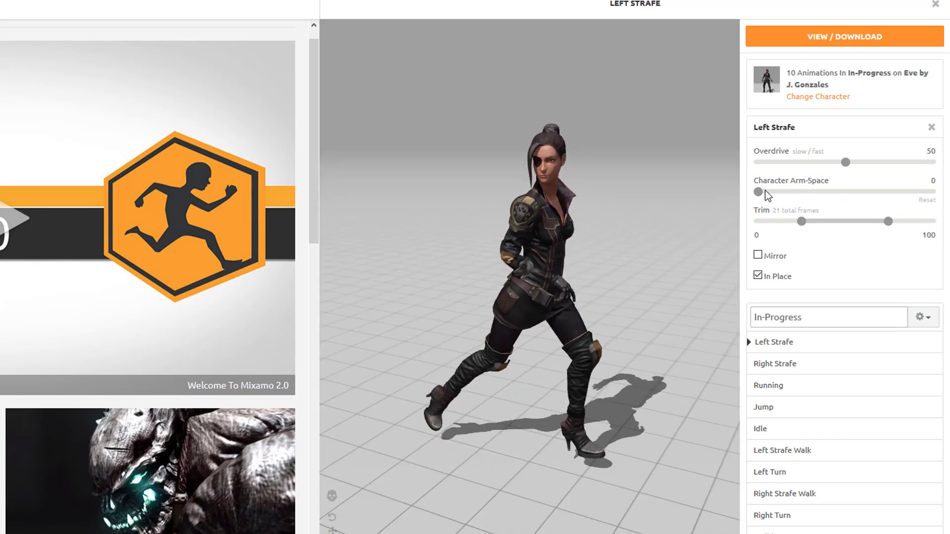
left_click_drag(758, 194, 917, 214)
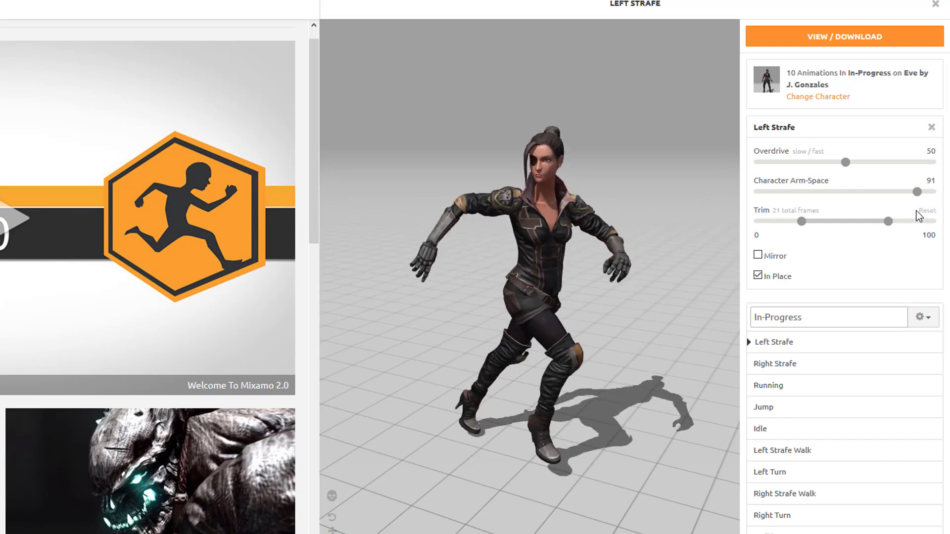
left_click_drag(917, 192, 851, 201)
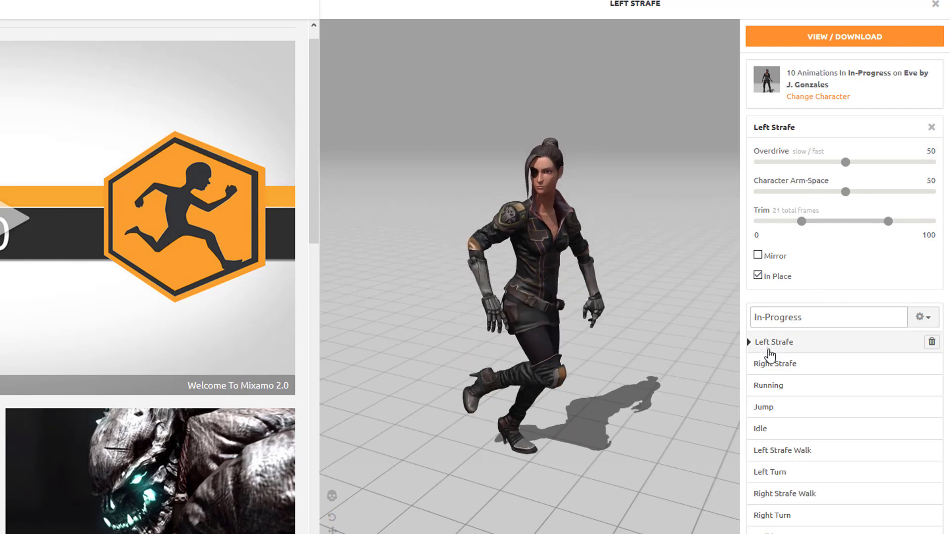
- Enable In Place for the Right Strafe and Running animations
left_click(777, 369)
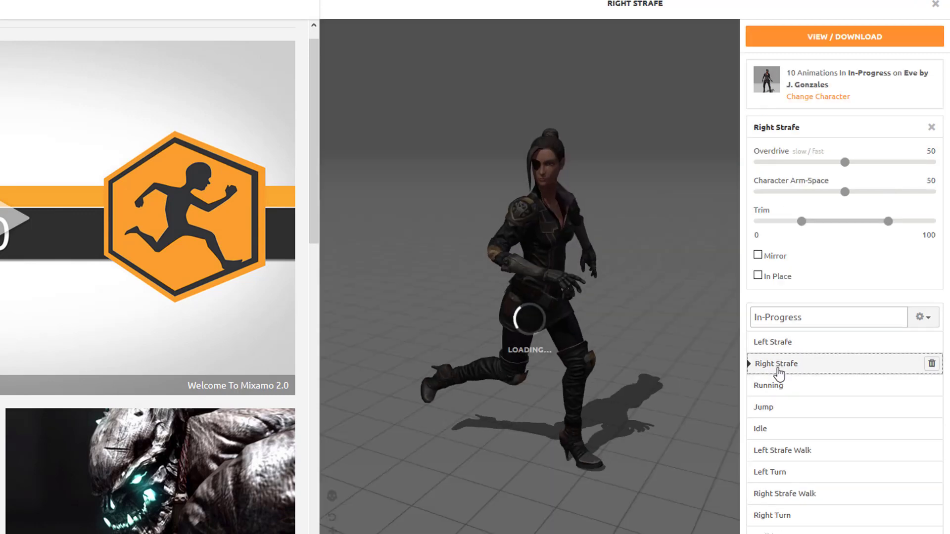
left_click(758, 275)
left_click(757, 276)
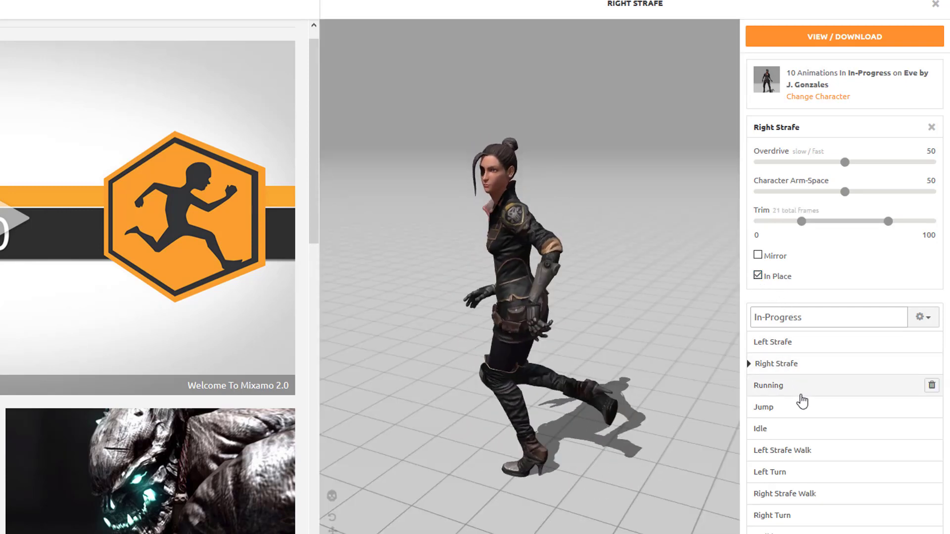
left_click(797, 393)
left_click(757, 275)
left_click(758, 275)
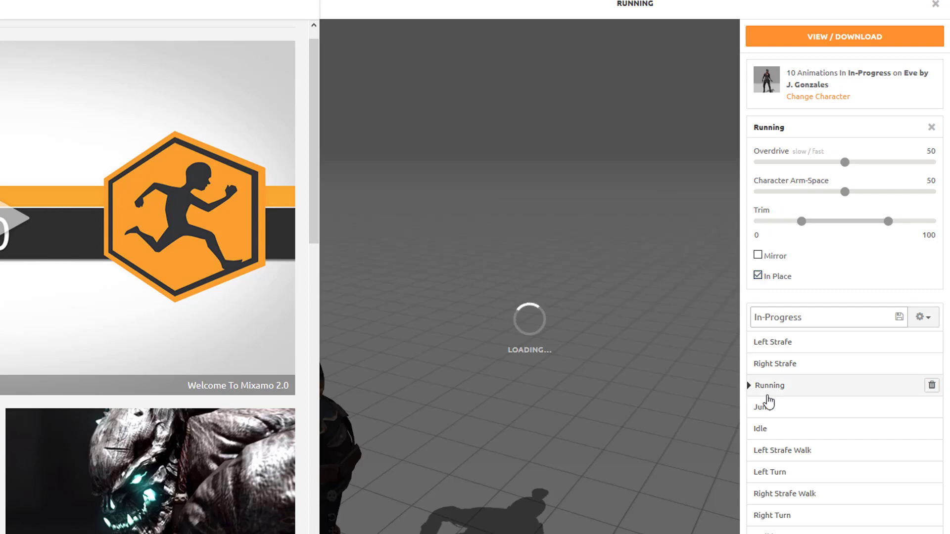
- Check the Jump and Idle animations for an In Place option and enable it for Left Strafe Walk
left_click(772, 408)
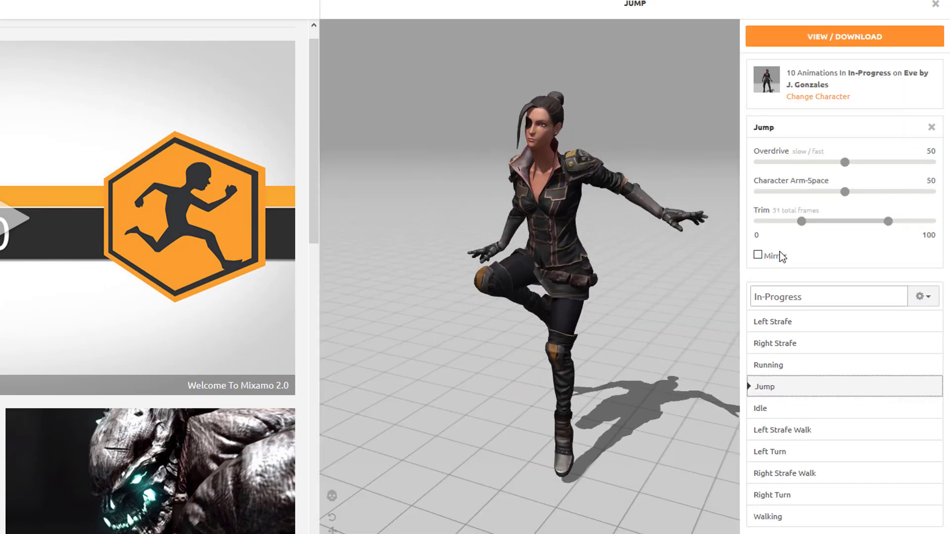
left_click(792, 415)
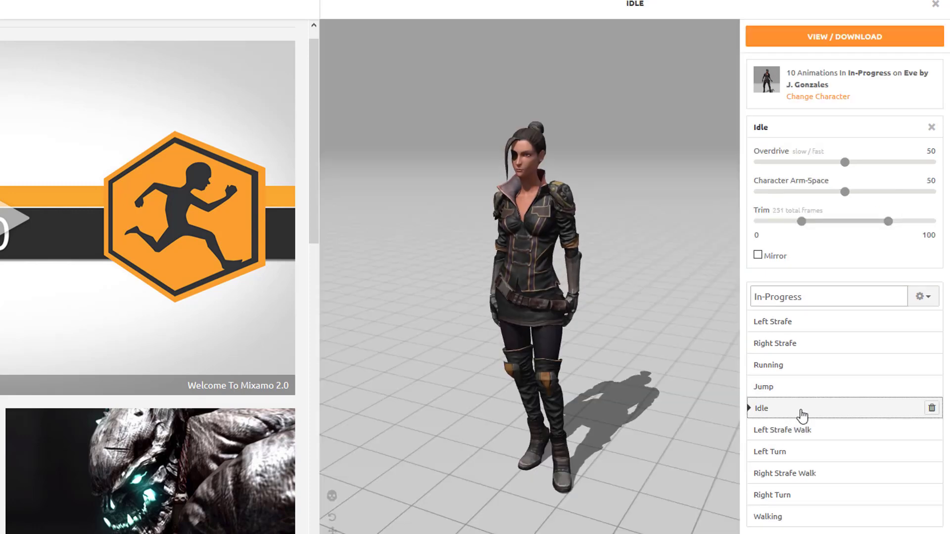
left_click(791, 430)
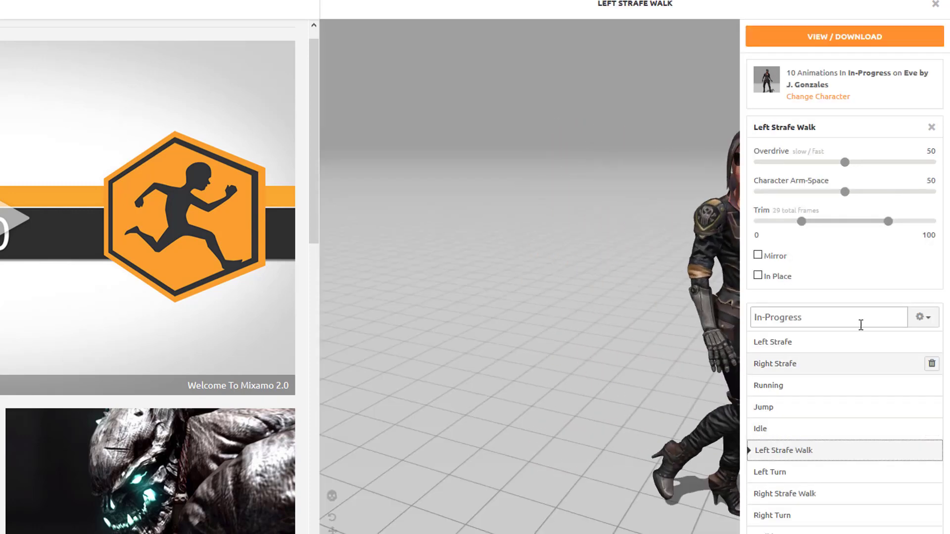
left_click(758, 275)
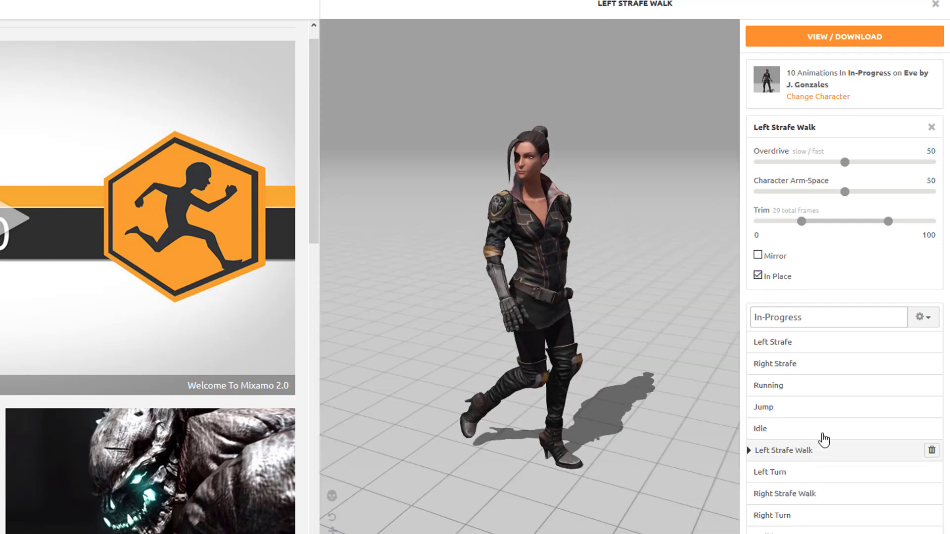
- Enable In Place for the Right Strafe Walk and Walking animations
left_click(797, 494)
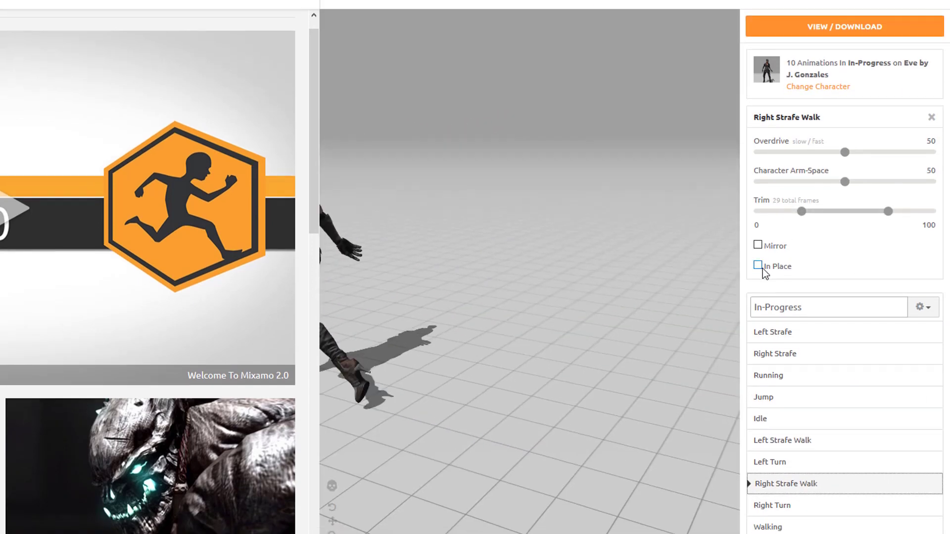
left_click(757, 276)
scroll(760, 242, "down", 1)
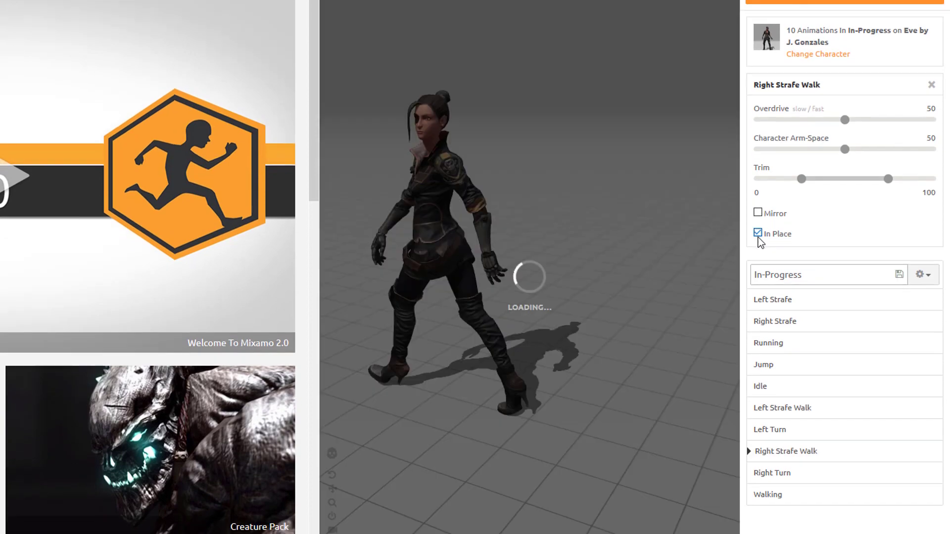
left_click(795, 494)
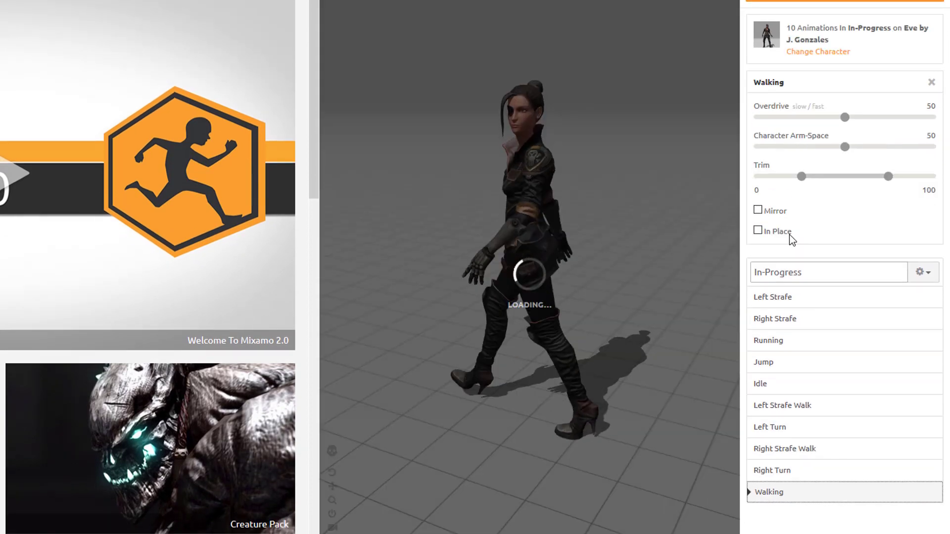
left_click(790, 234)
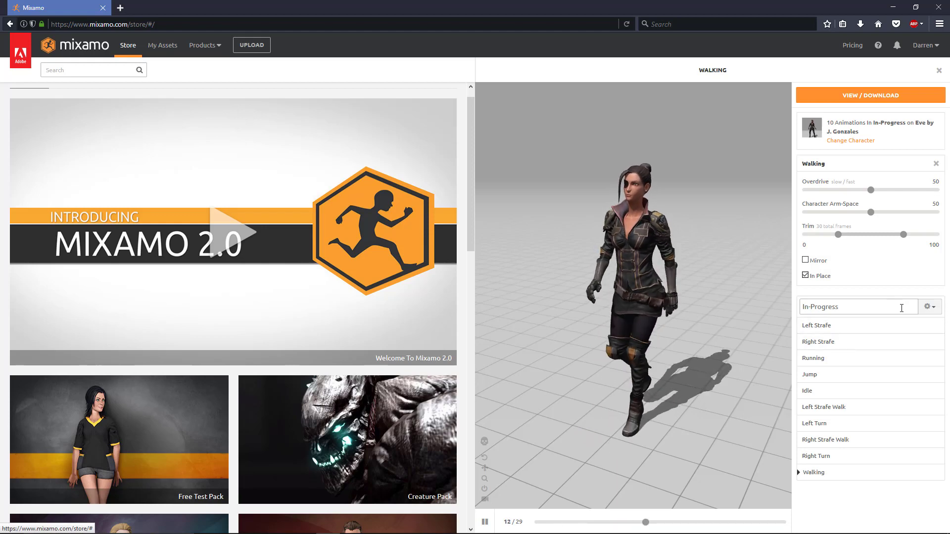
- Preview the Left Strafe animation again and open the customized In-Progress pack for download
left_click(854, 335)
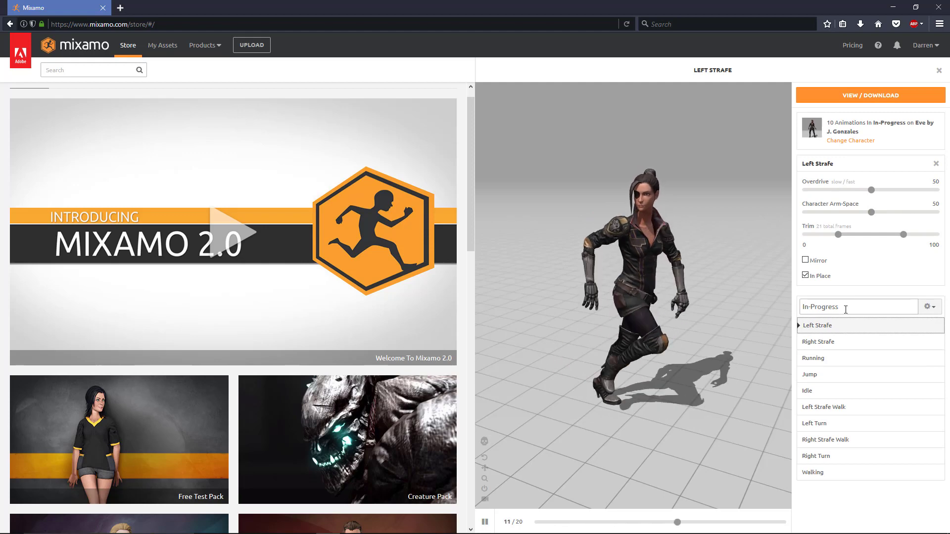
left_click(800, 328)
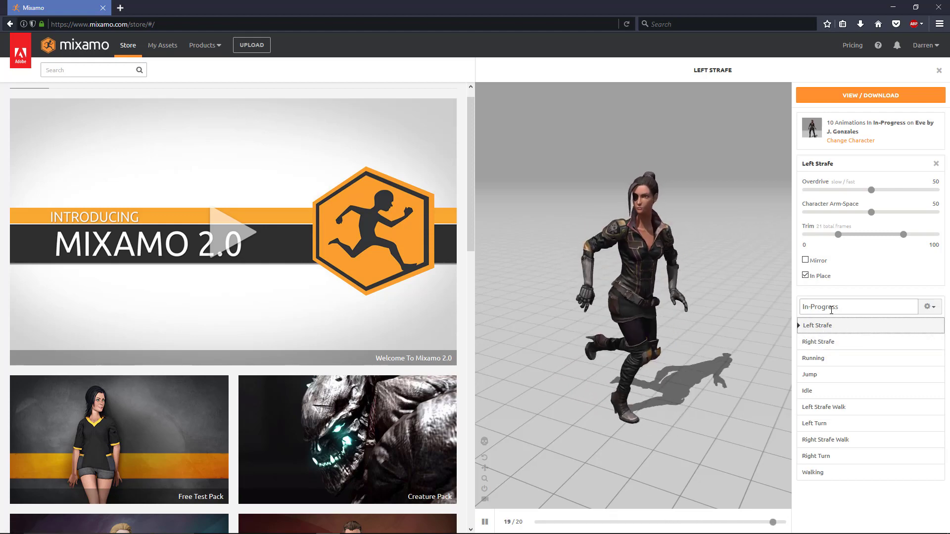
left_click(846, 94)
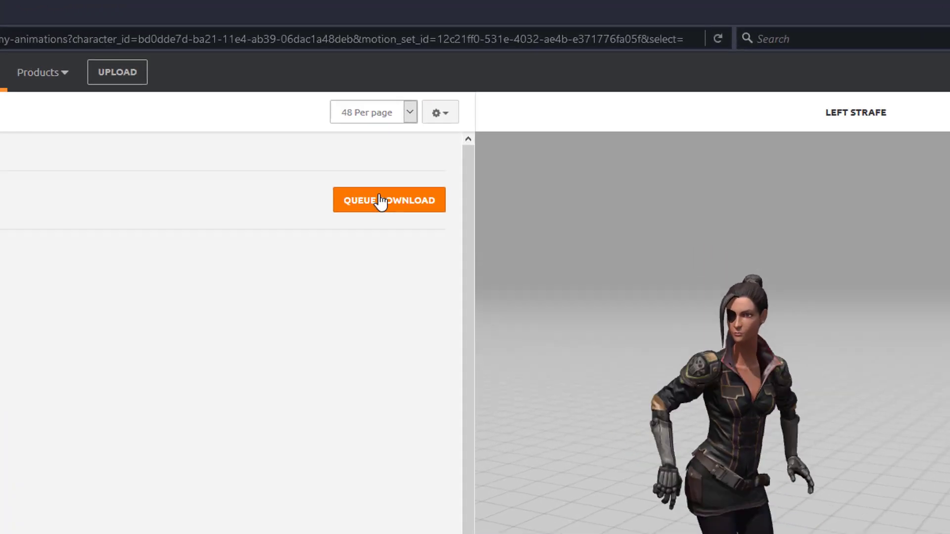
- Queue the customized In-Progress pack for download in FBX for Unity (.fbx) format
left_click(406, 148)
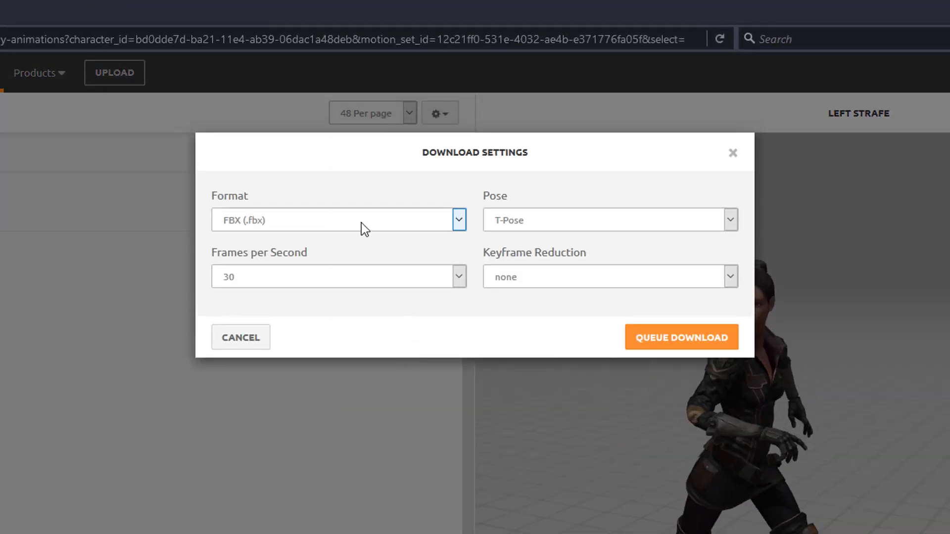
left_click(361, 223)
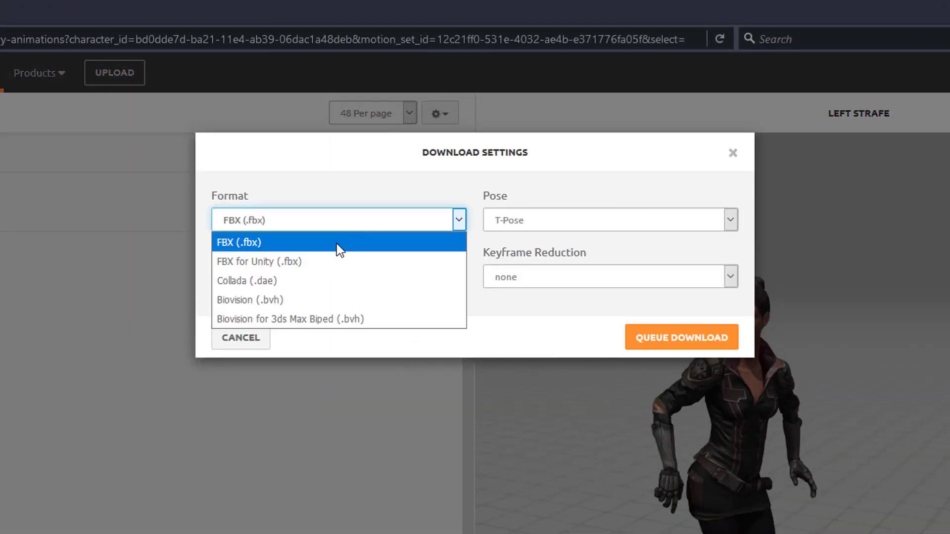
left_click(316, 265)
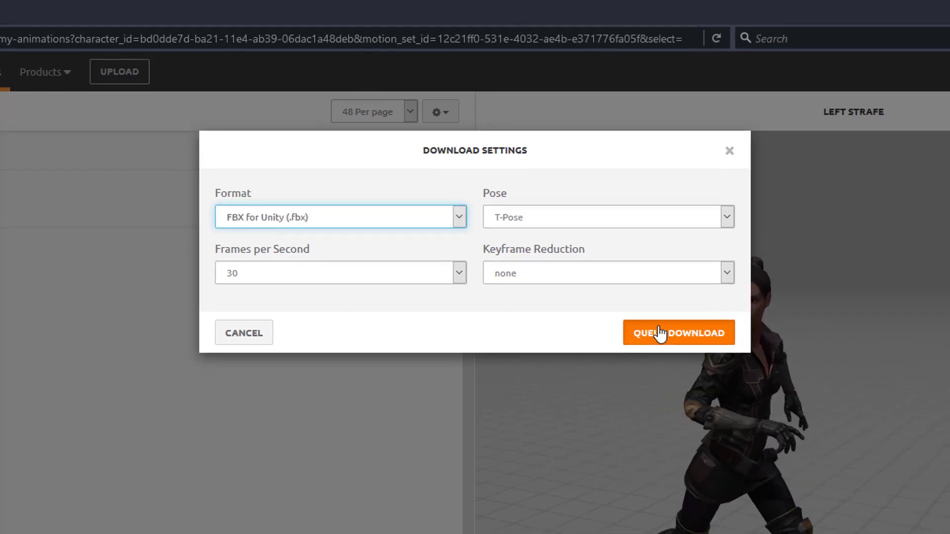
left_click(661, 334)
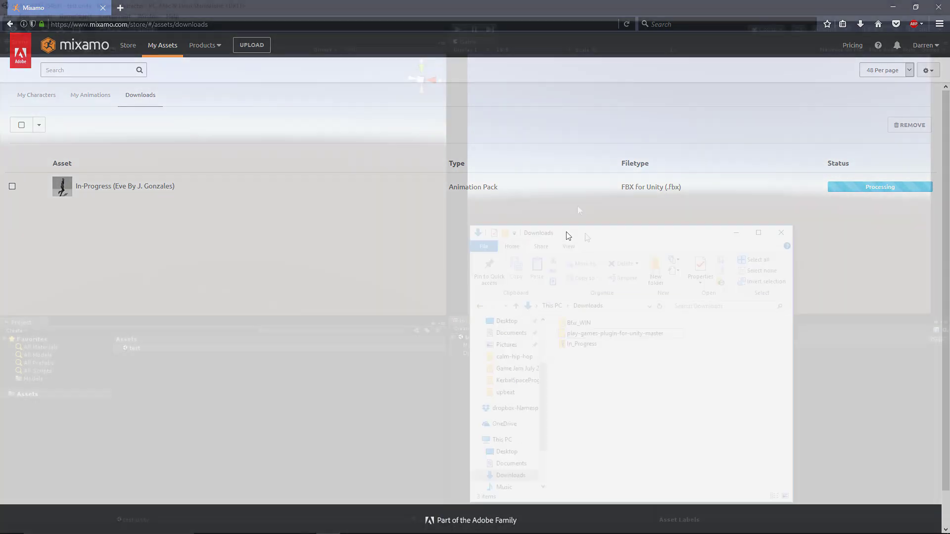
- Switch to File Explorer and extract the In_Progress zip archive in the Downloads folder
left_click_drag(565, 228, 521, 152)
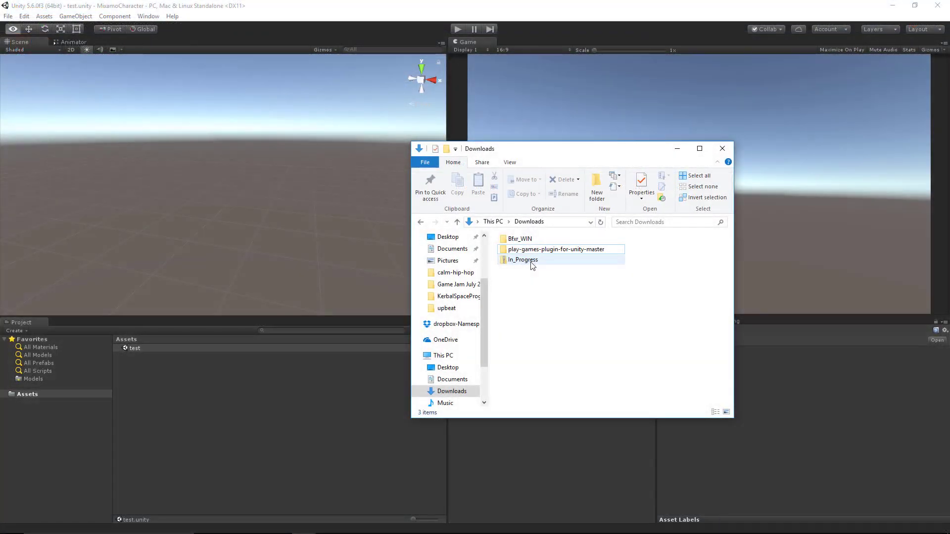
left_click(531, 263)
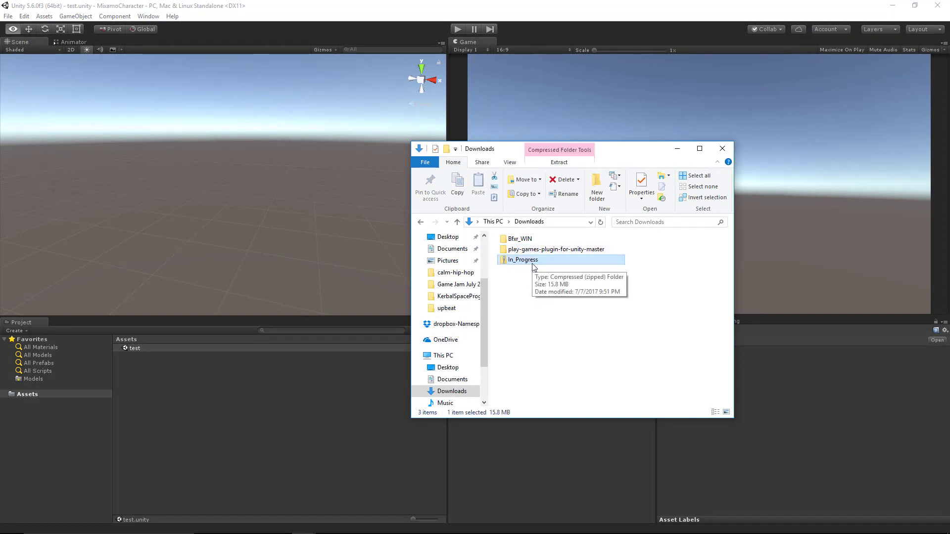
right_click(538, 266)
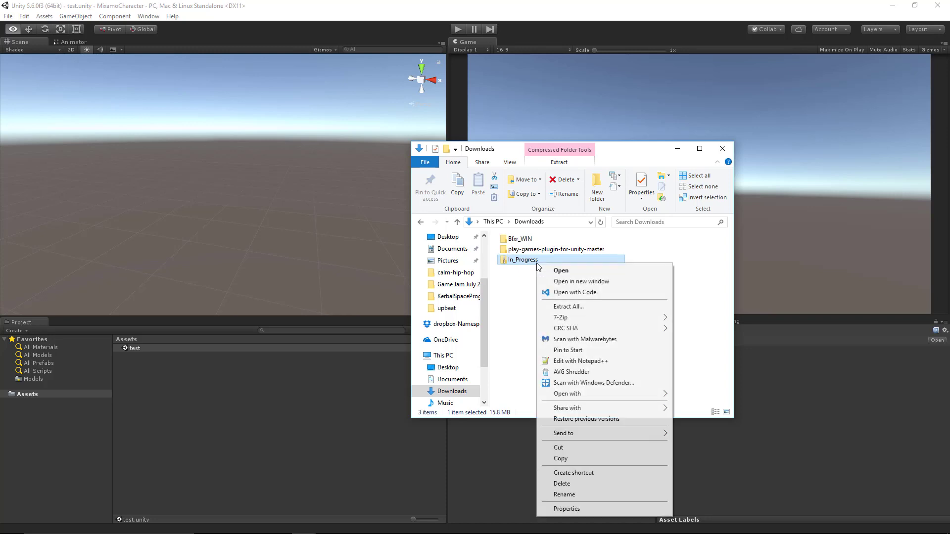
left_click(559, 303)
left_click(564, 367)
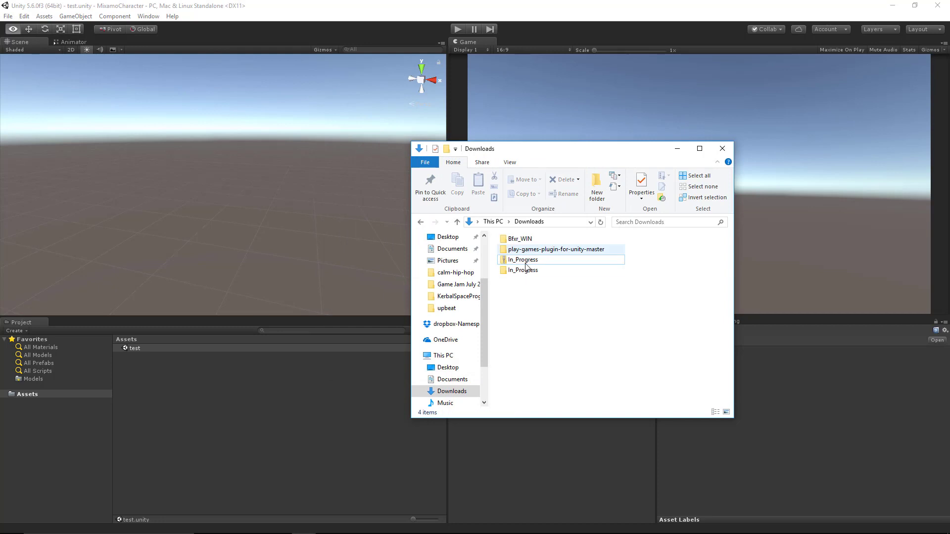
- Rename the extracted In_Progress folder to Mixamo
left_click(527, 270)
left_click(520, 270)
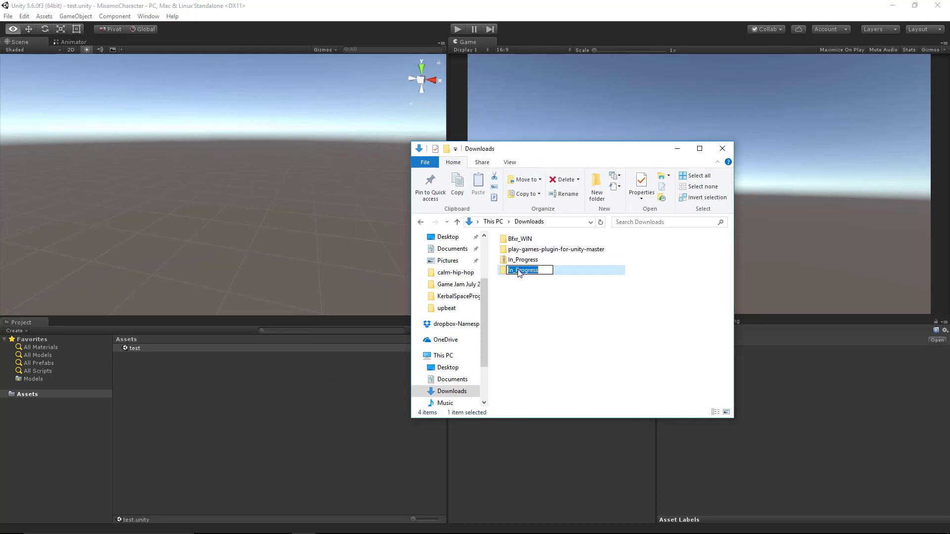
type("Mixamo")
key("Return")
- Import the Mixamo folder into the Unity project's Assets with the normal map texture setting fixed, and open the imported folder
left_click_drag(557, 156, 747, 169)
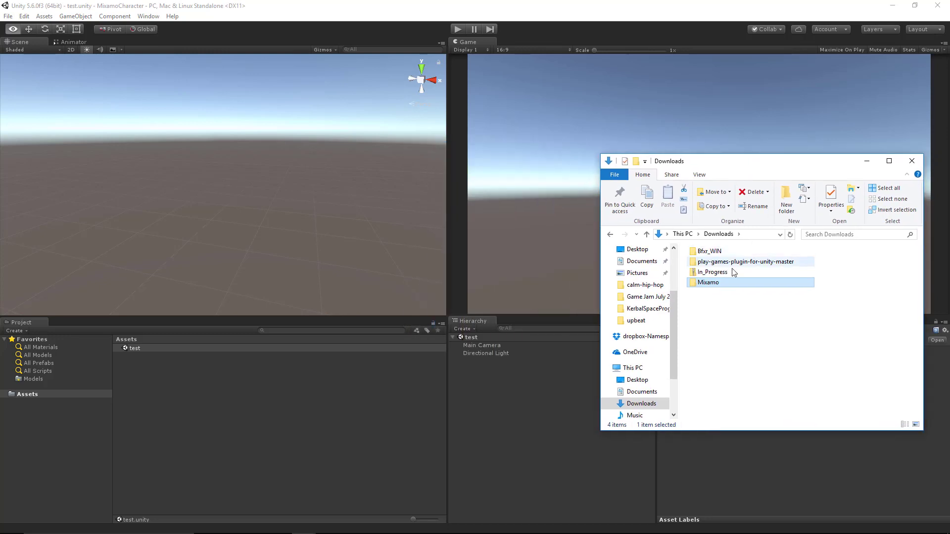
left_click_drag(715, 284, 301, 385)
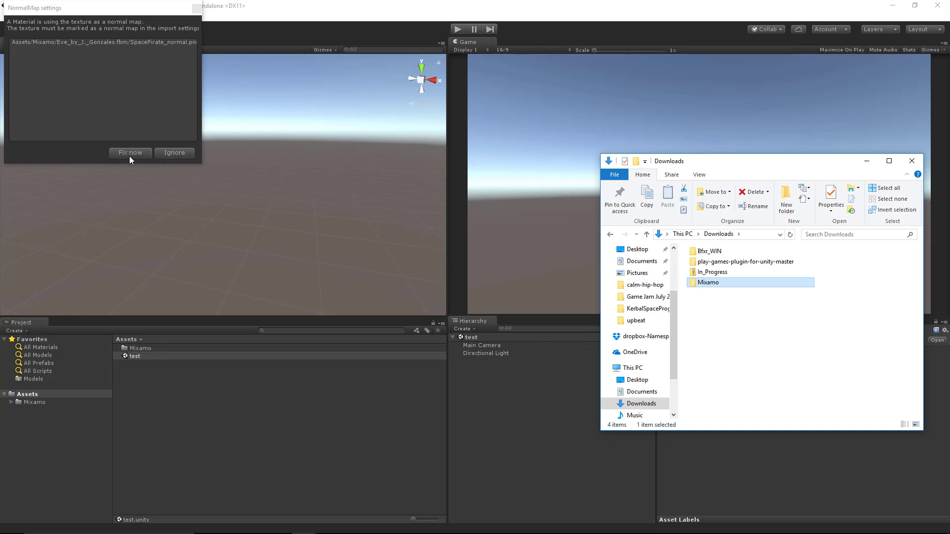
left_click(129, 156)
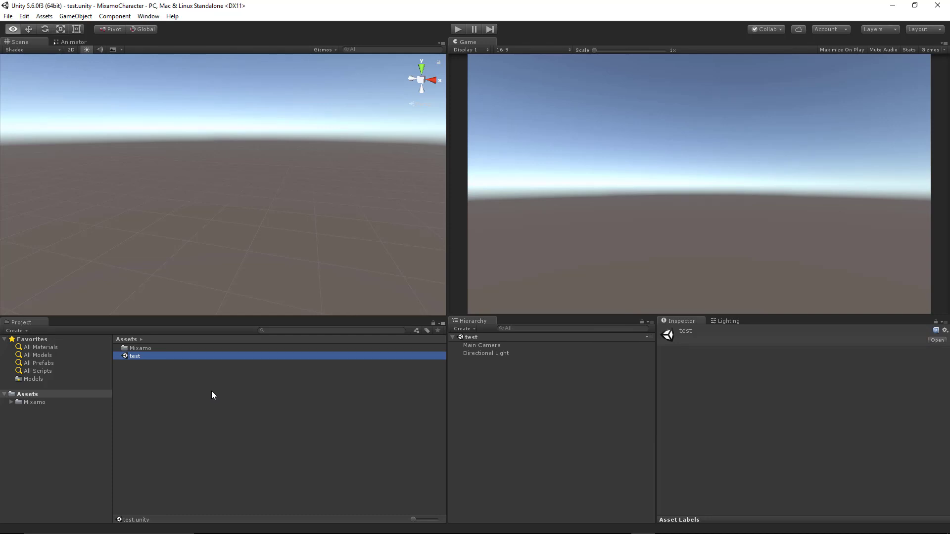
double_click(141, 349)
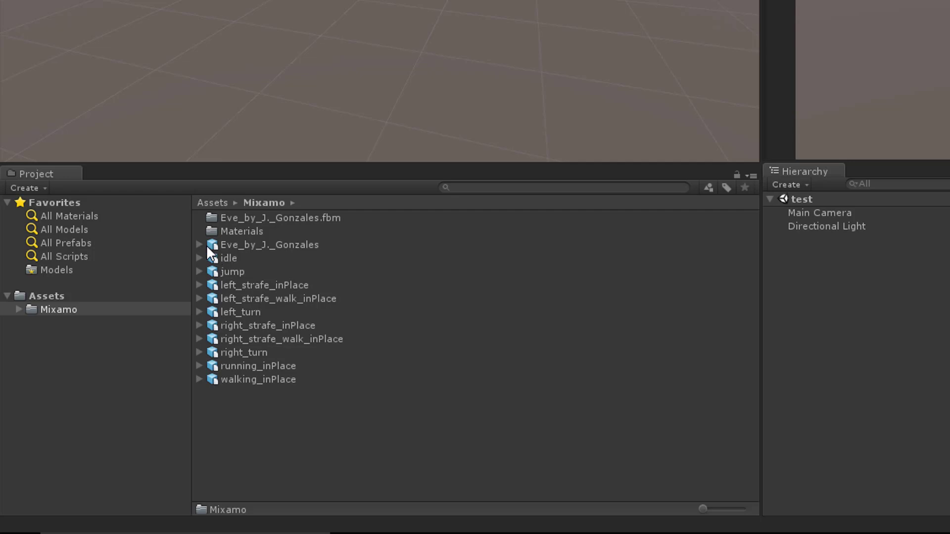
- Examine the imported Eve model and animation assets, including the mixamo.com clip inside the idle asset
left_click(225, 247)
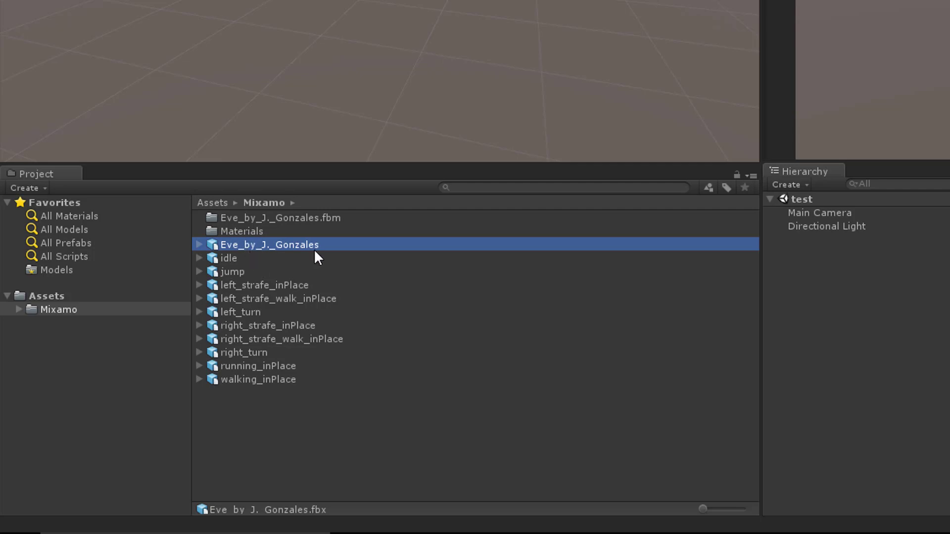
left_click(247, 259)
left_click(253, 381)
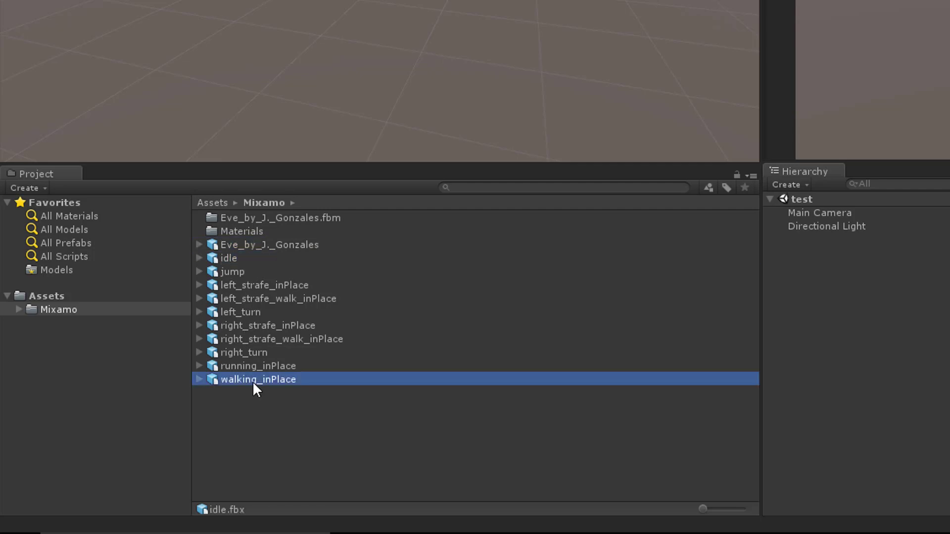
left_click(209, 258)
left_click(199, 258)
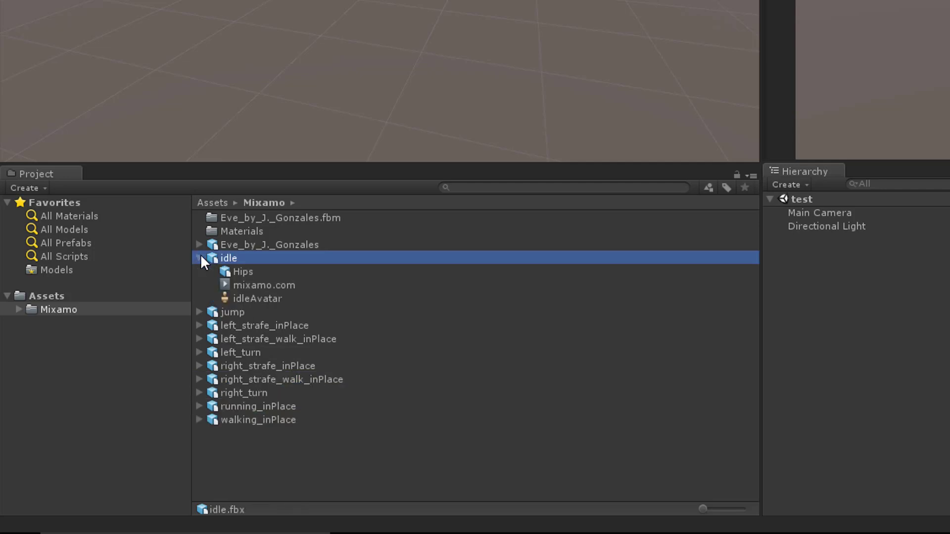
left_click(245, 286)
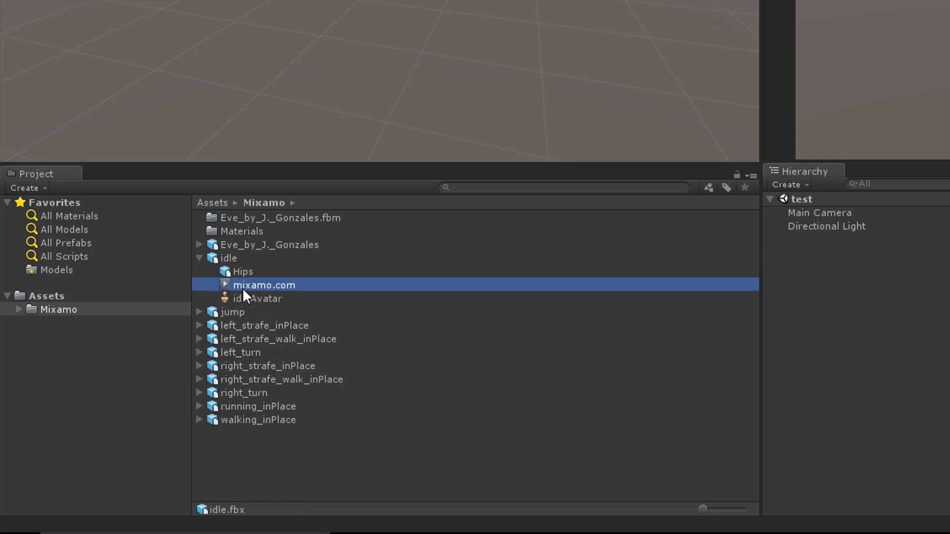
- Compare the clip names inside the jump and left_strafe_inPlace assets with their parent names, and collapse all expanded assets
left_click(199, 312)
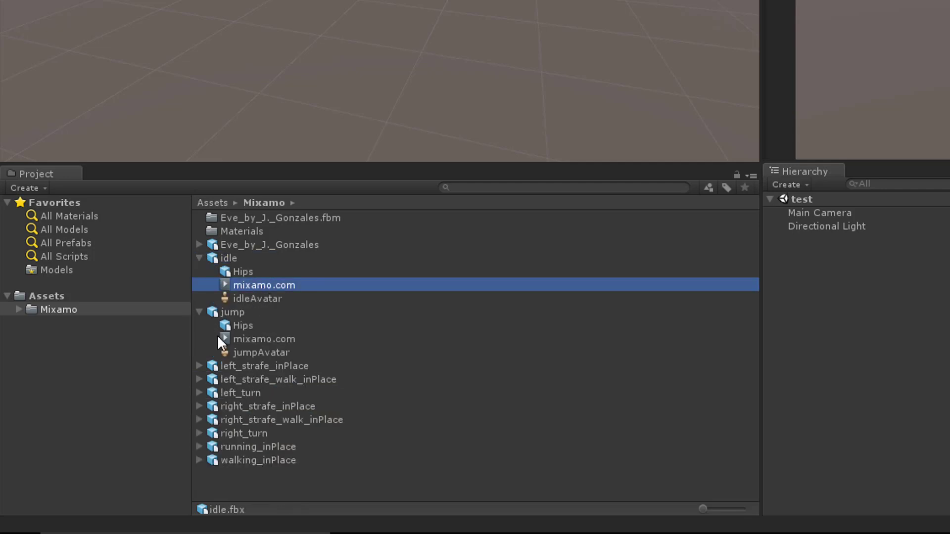
left_click(200, 366)
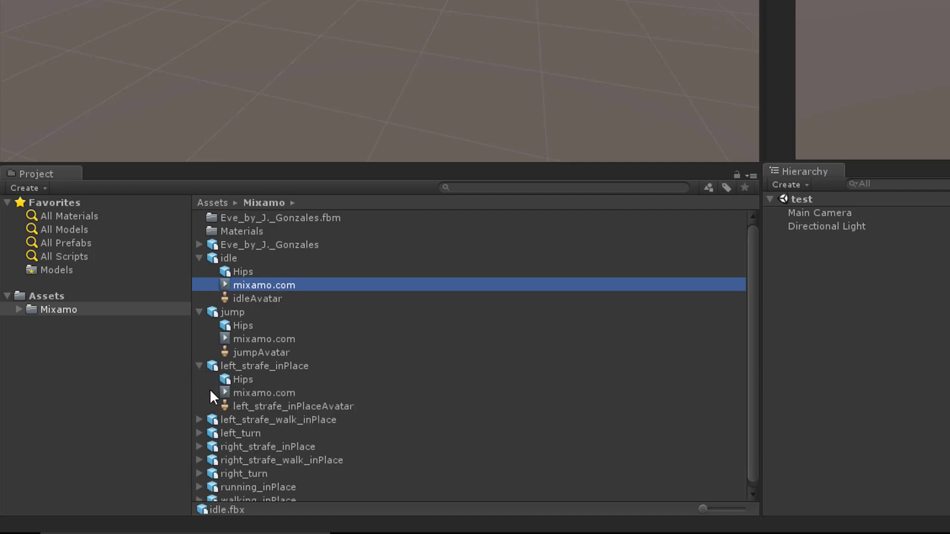
left_click(237, 367)
left_click(246, 394)
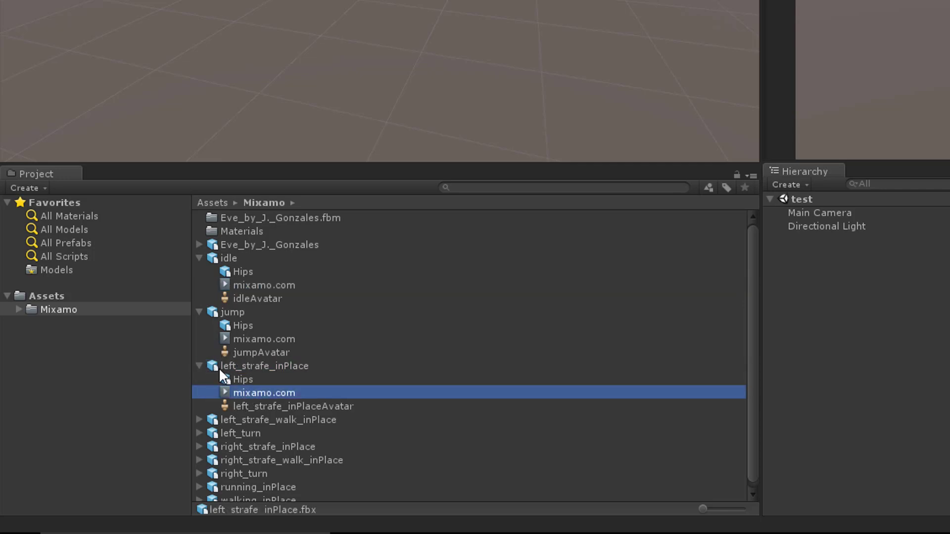
left_click(234, 367)
left_click(270, 392)
left_click(291, 367)
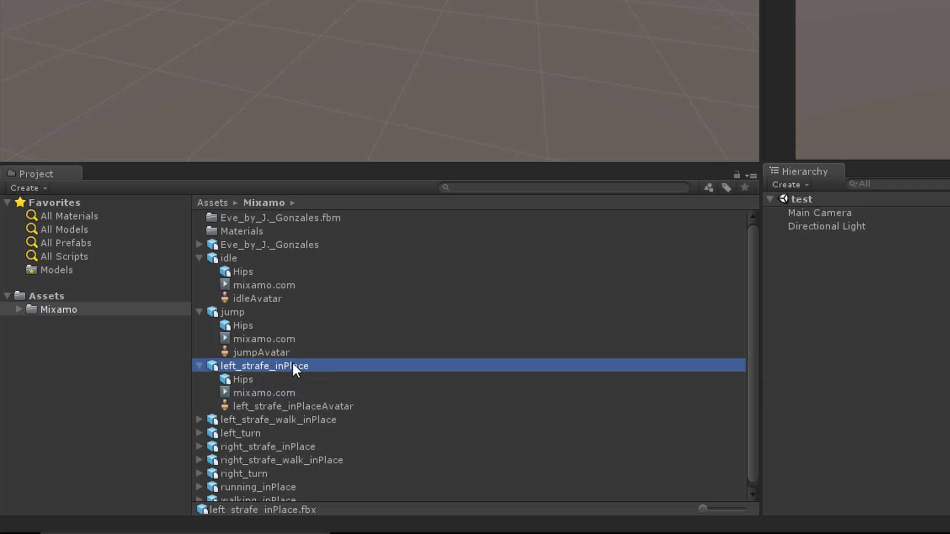
left_click(200, 366)
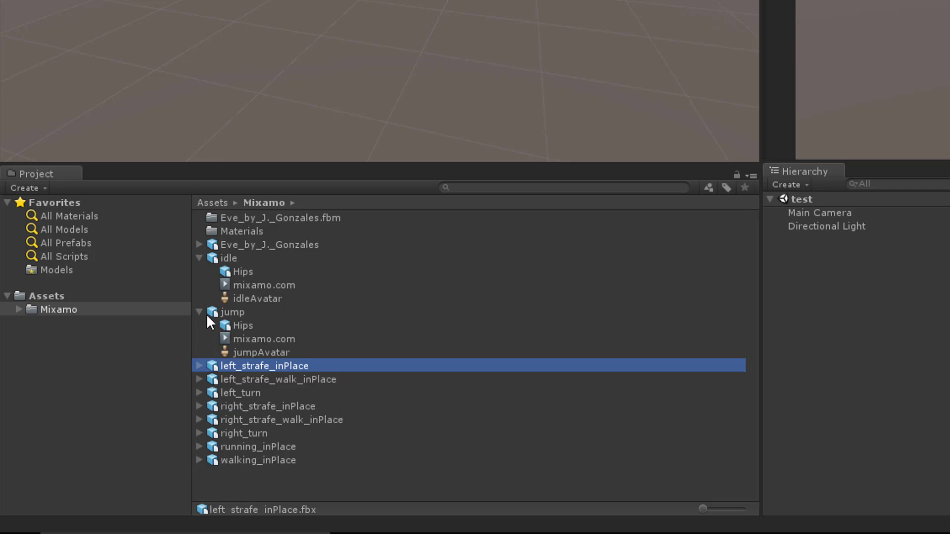
left_click(200, 312)
left_click(198, 257)
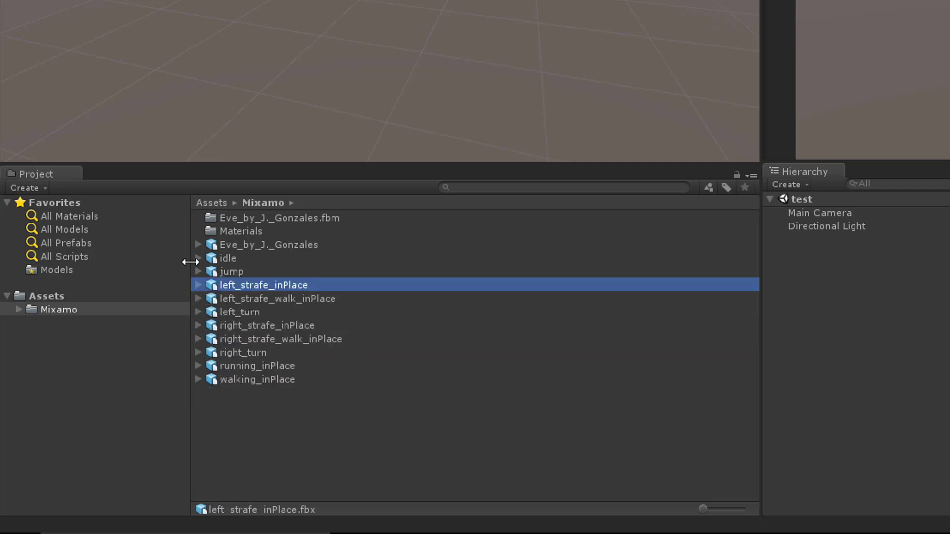
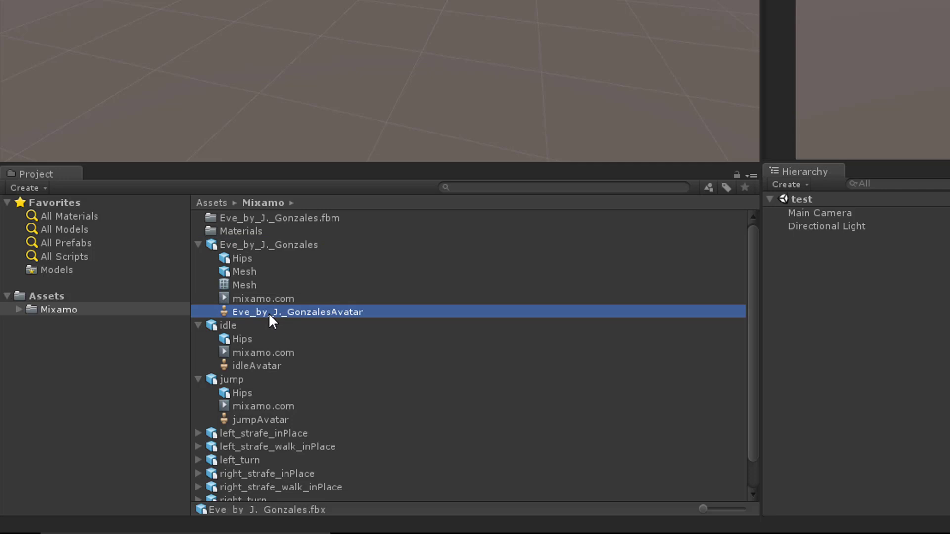
- Collapse the expanded assets and set the rig's Animation Type to Humanoid for the Eve model and all ten animation assets
left_click(198, 245)
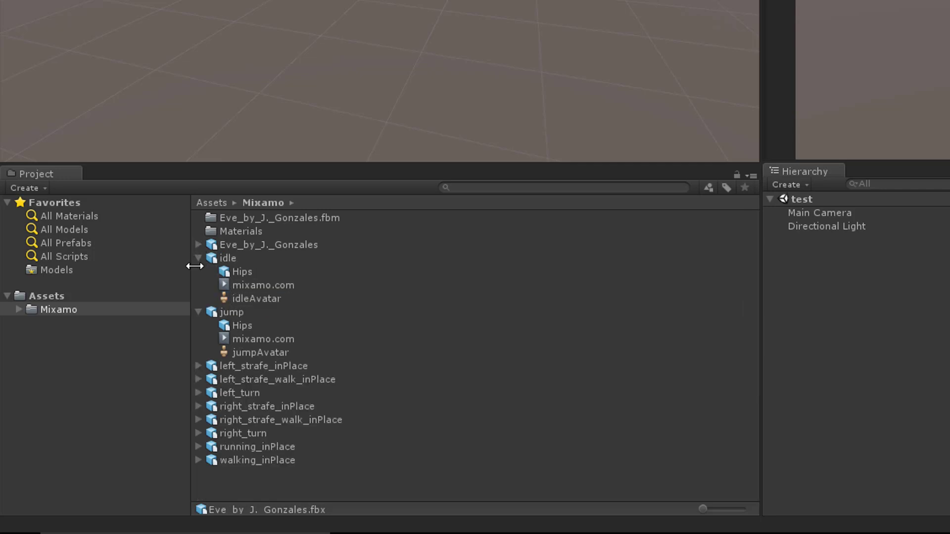
left_click(197, 258)
left_click(197, 272)
left_click(240, 246)
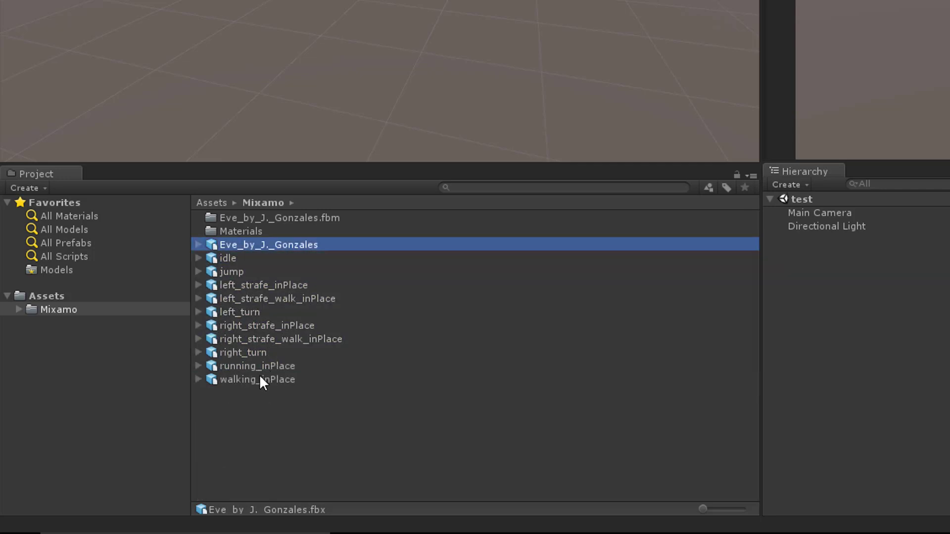
left_click(258, 380, "shift")
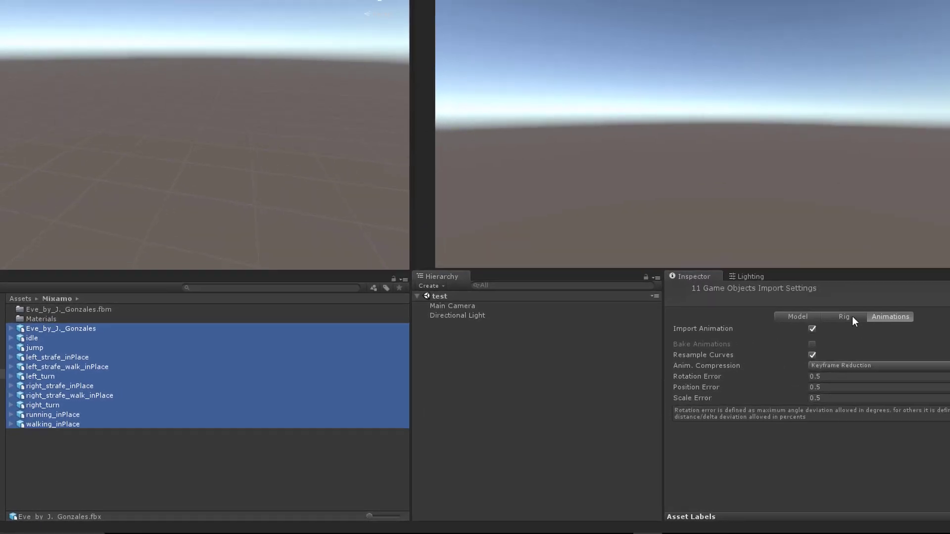
left_click(852, 320)
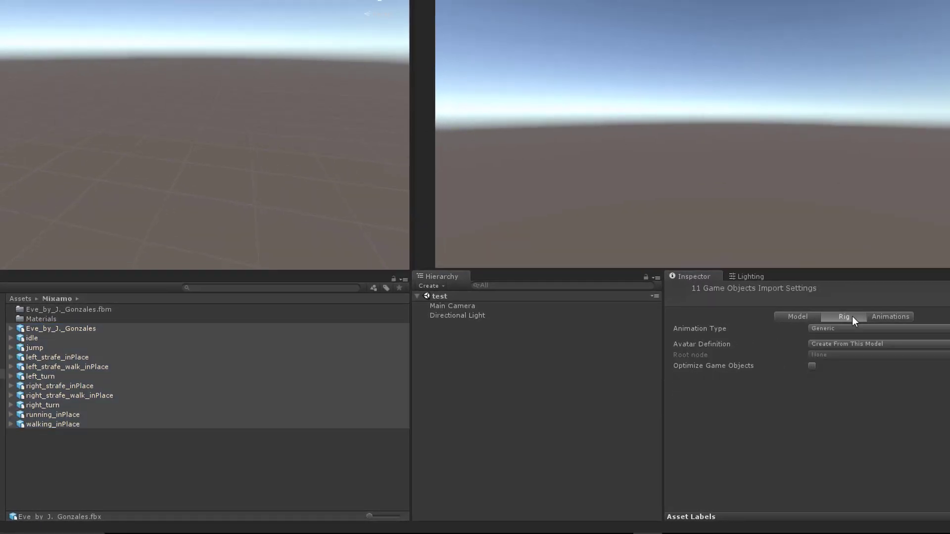
left_click(846, 330)
left_click(842, 378)
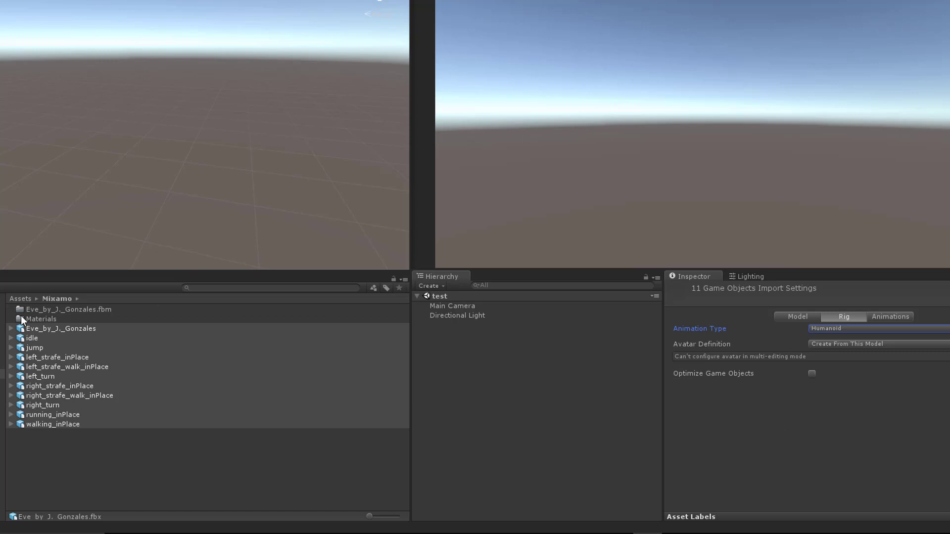
- For the ten animation assets without the Eve model, set Avatar Definition to Copy From Other Avatar with Eve's avatar as Source and apply
left_click(41, 331, "ctrl")
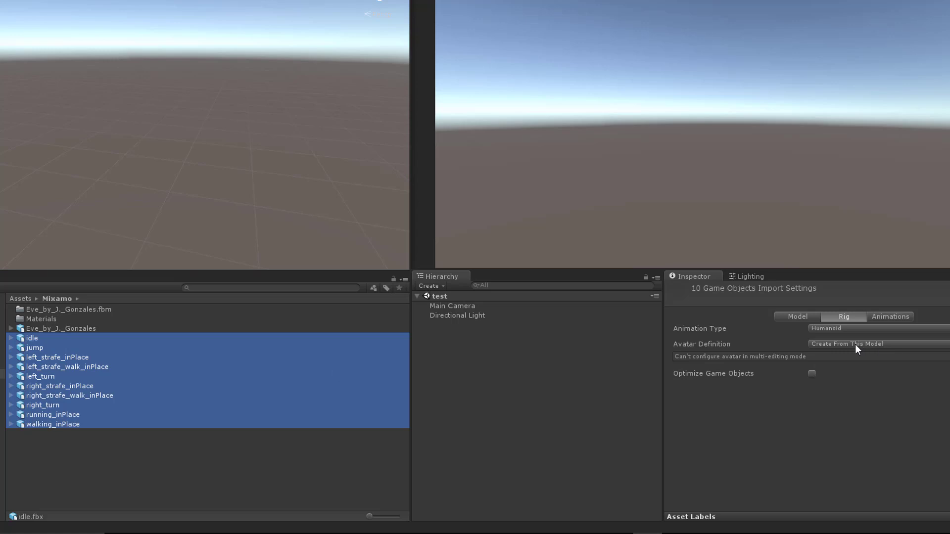
left_click(11, 329)
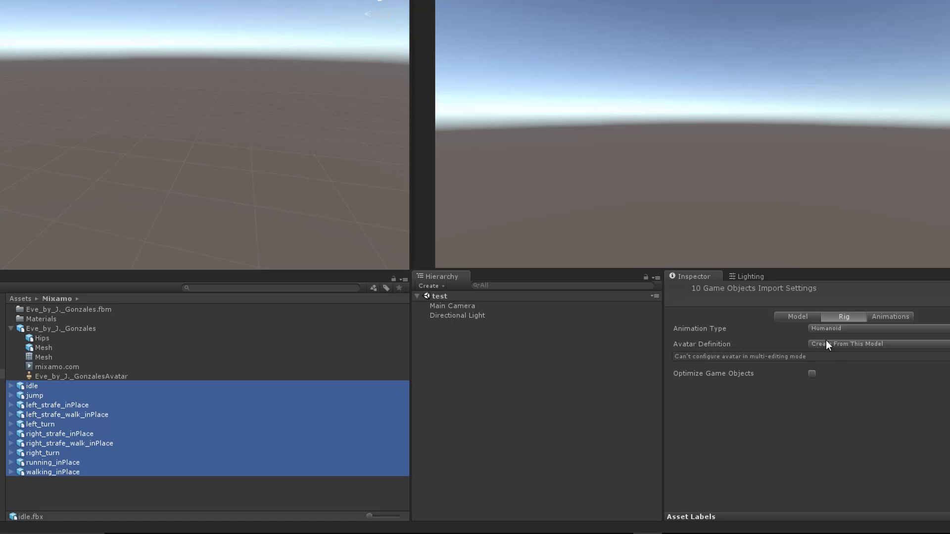
left_click(869, 344)
left_click(872, 370)
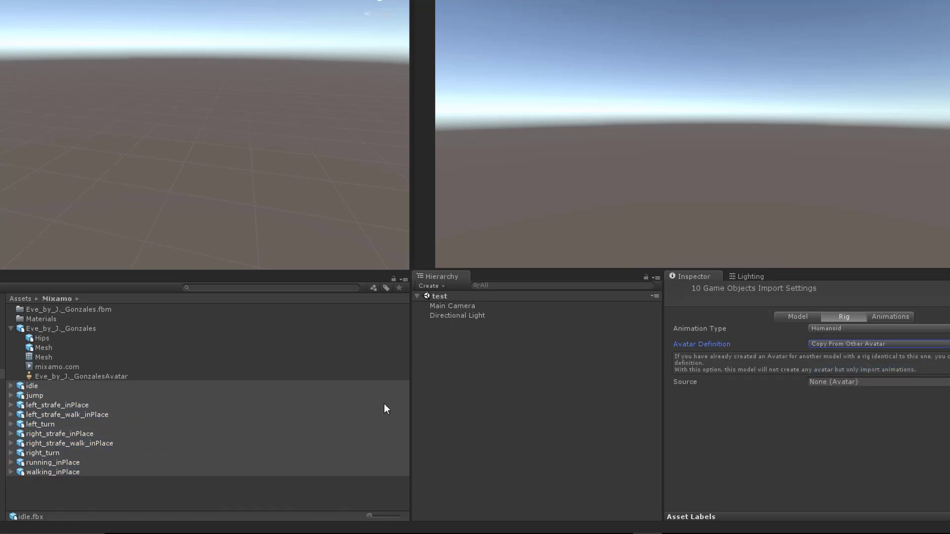
left_click_drag(85, 376, 859, 385)
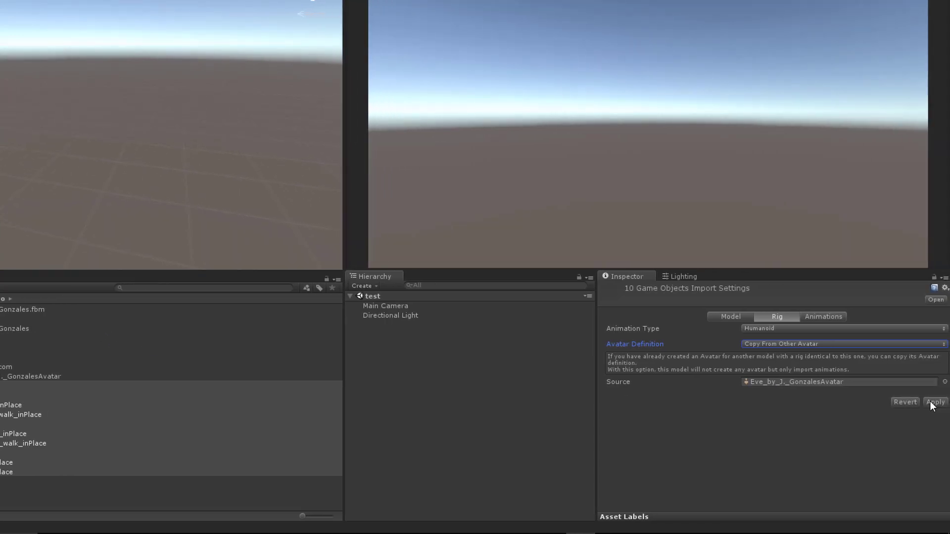
left_click(930, 402)
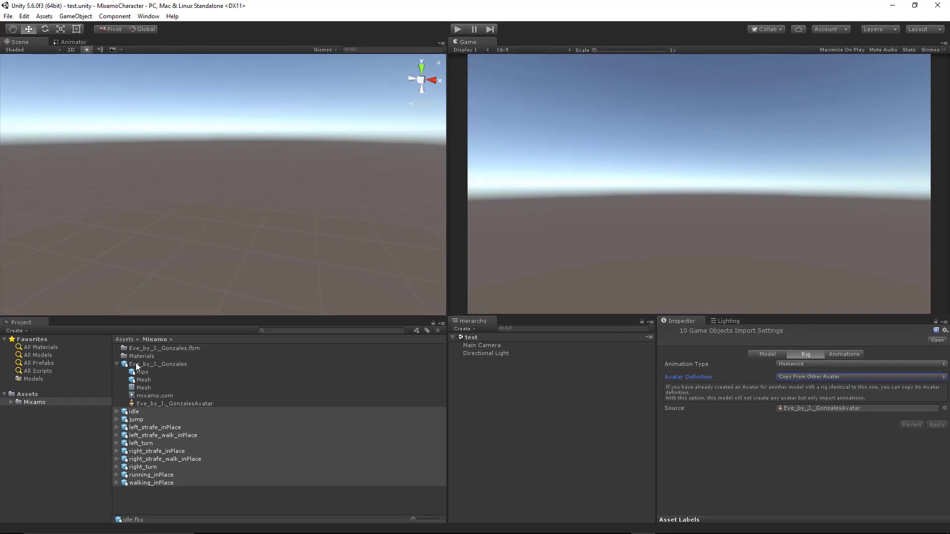
left_click(118, 364)
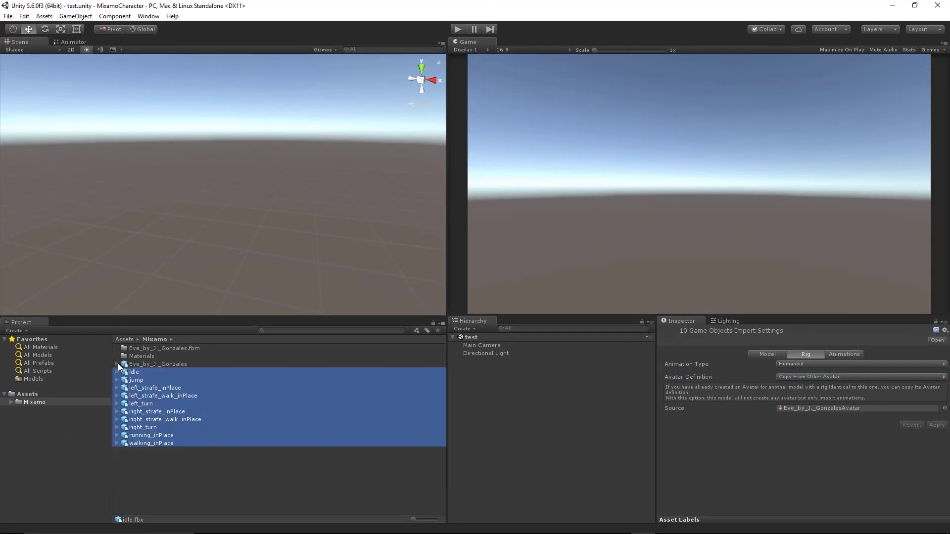
- Return to the root Assets folder with the test scene and add a Plane to the scene hierarchy
left_click(139, 365)
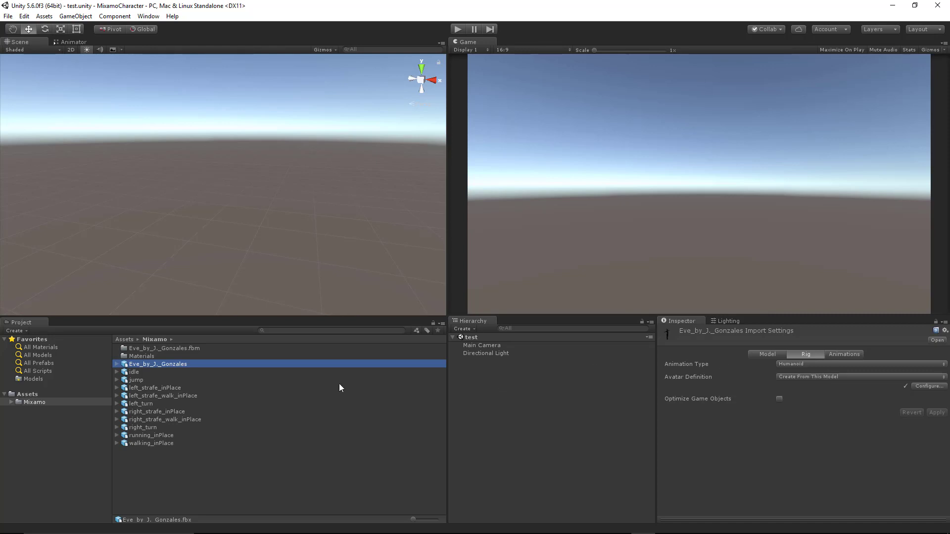
left_click(44, 393)
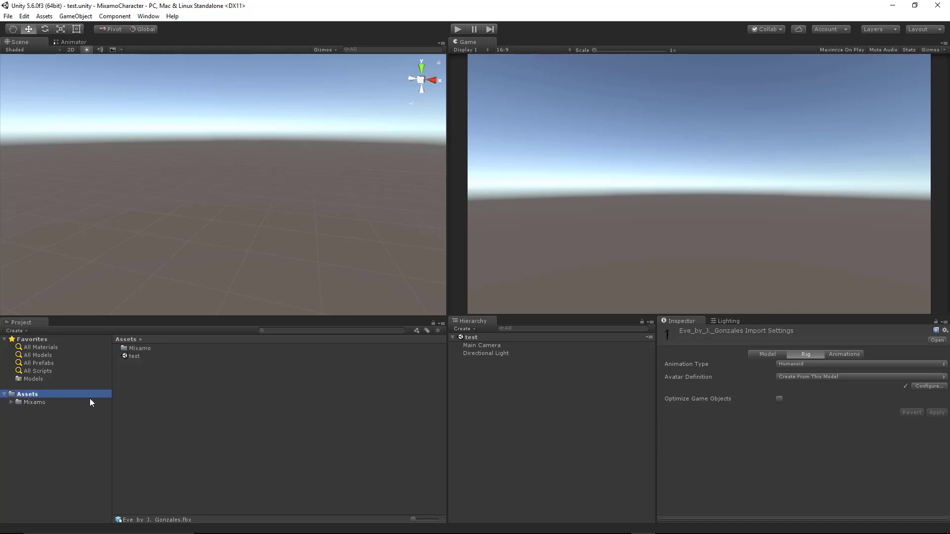
left_click(131, 356)
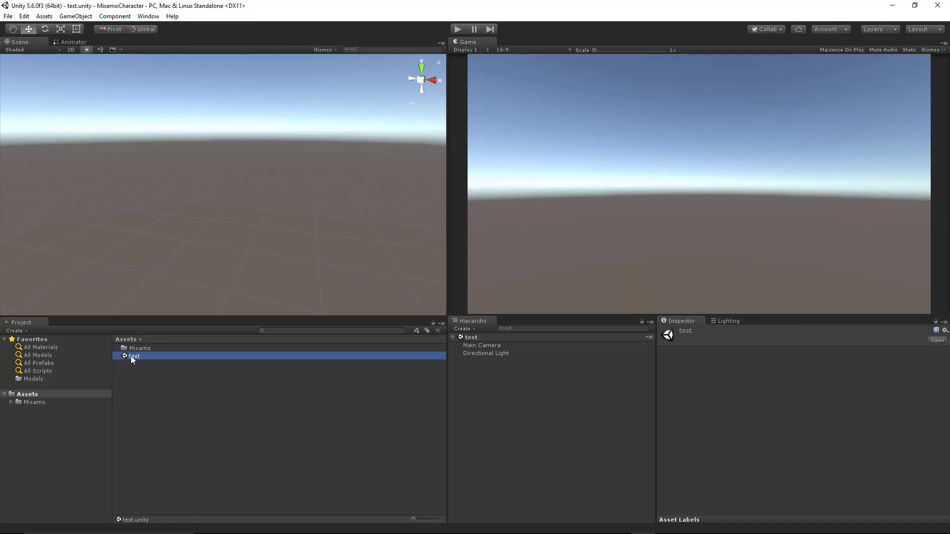
right_click(507, 394)
mouse_move(549, 309)
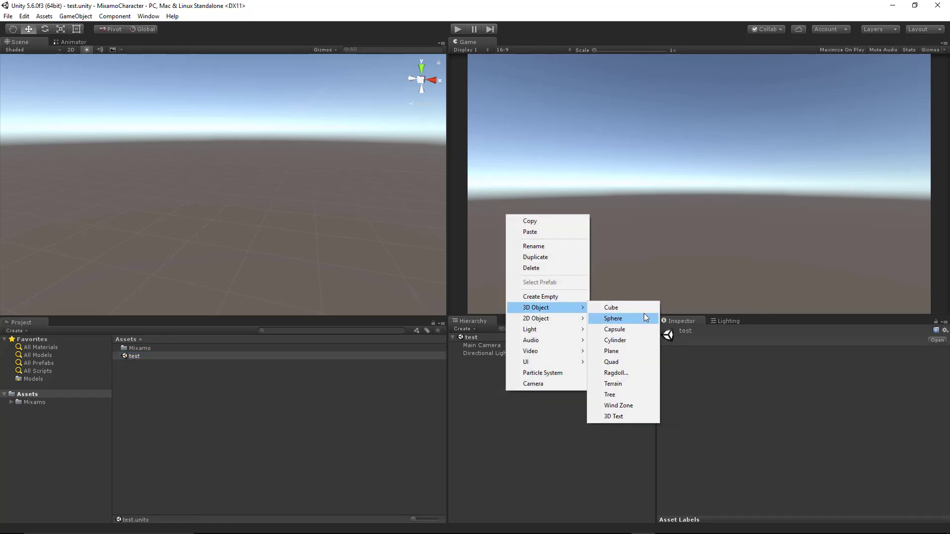
left_click(623, 351)
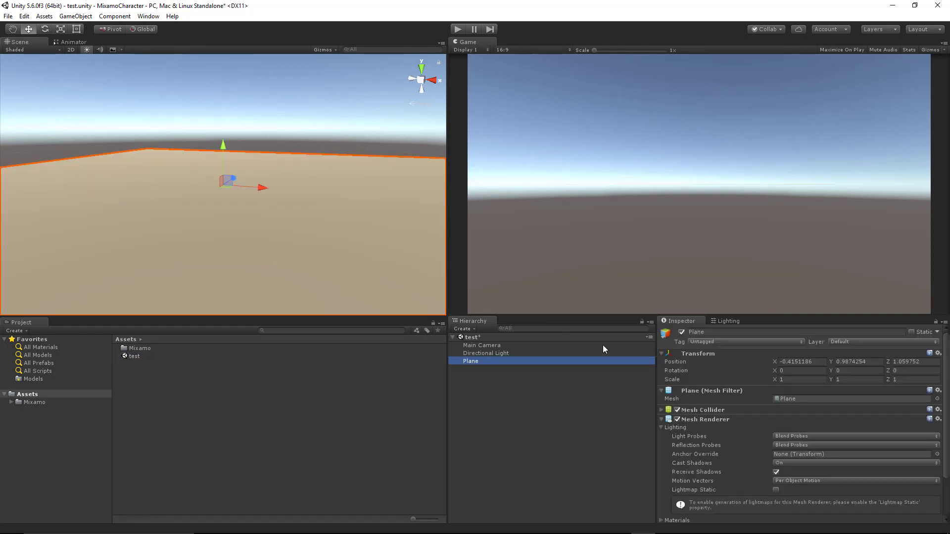
- Generate the scene lighting and return to the plane's properties
left_click(732, 321)
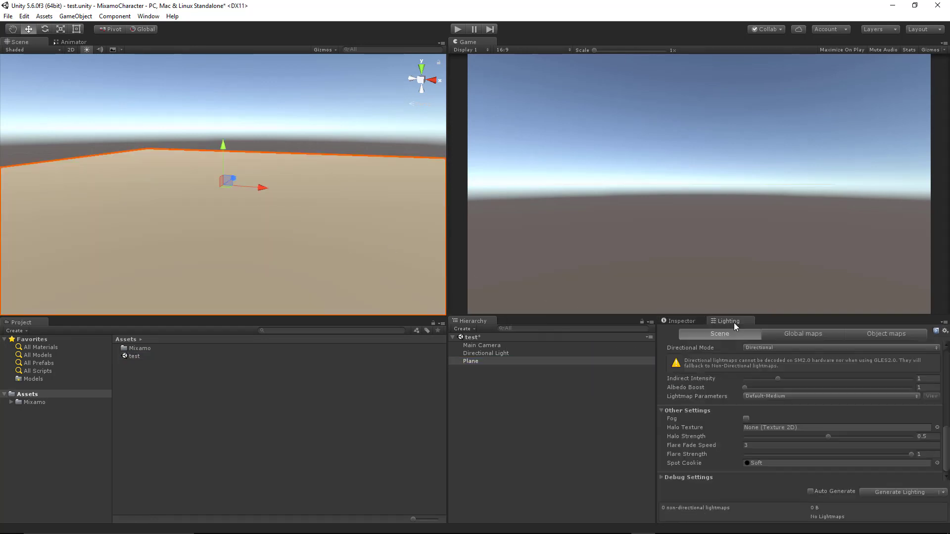
left_click(890, 491)
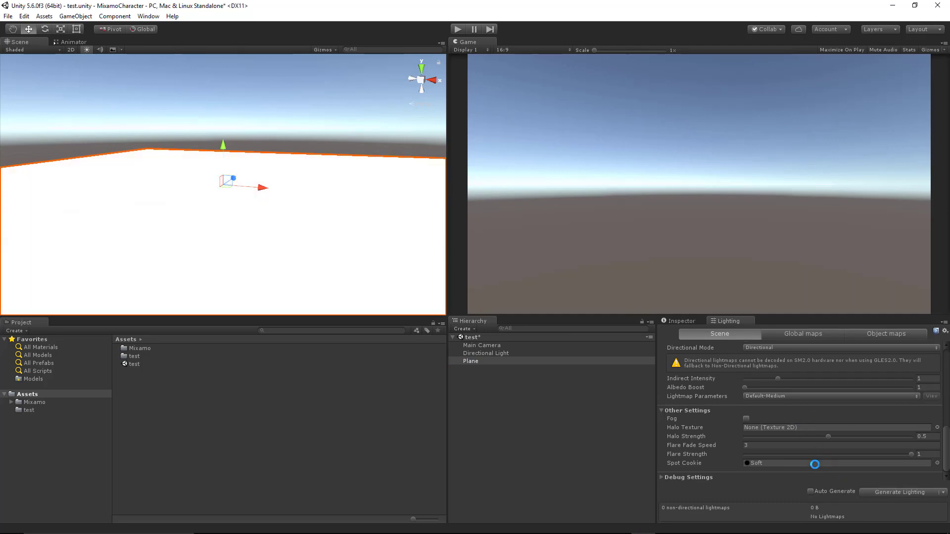
left_click(681, 321)
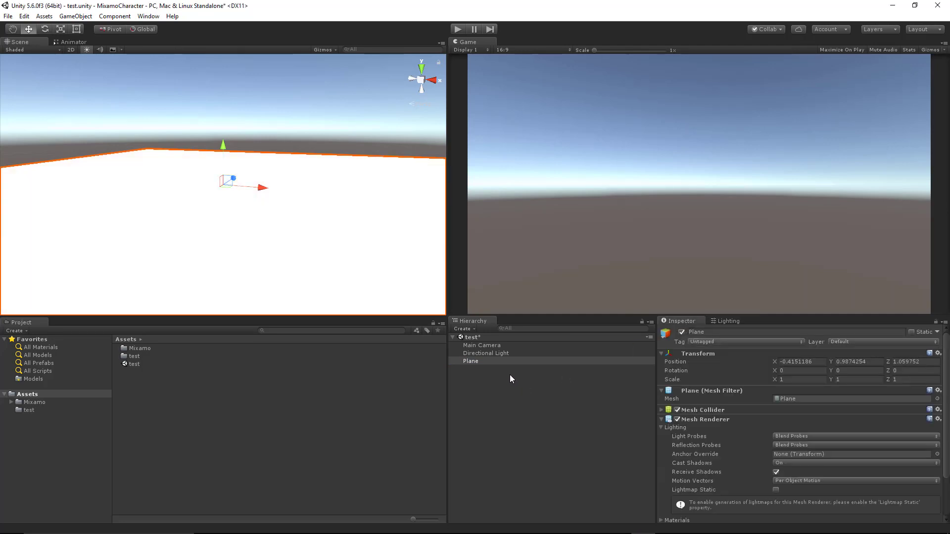
- Scale the plane up uniformly to about 8.4 on all axes
scroll(230, 195, "down", 3)
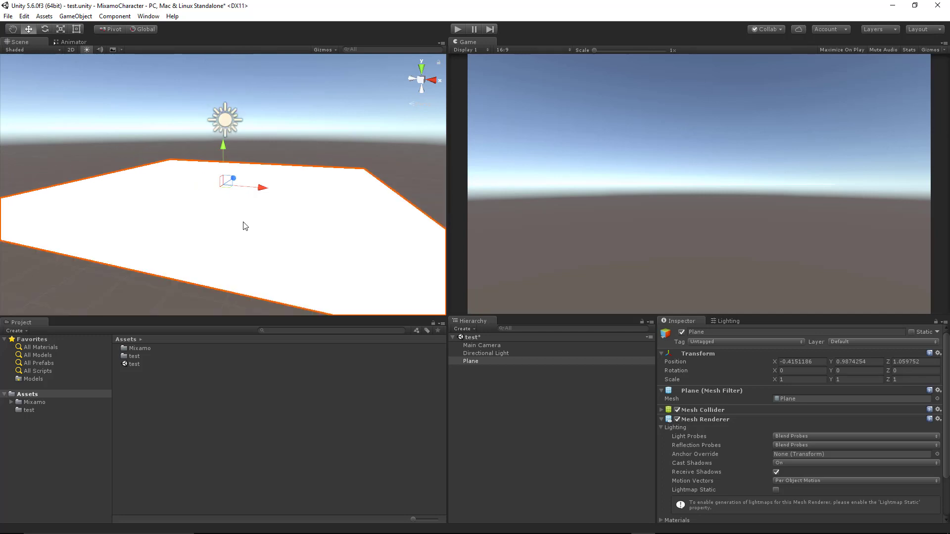
key("r")
left_click_drag(227, 191, 589, 173)
- Add a Cube as a child of the plane and raise it to a Y position of about 0.45
right_click(477, 393)
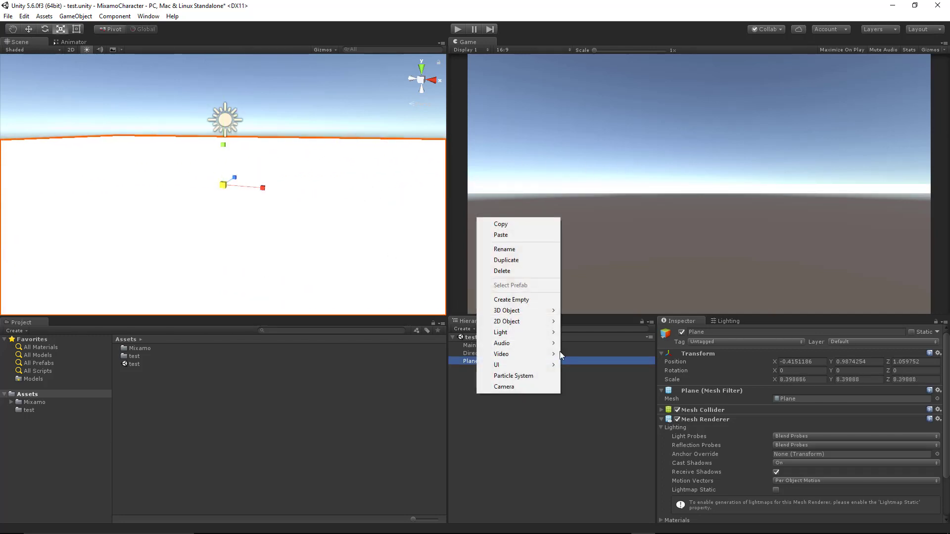
mouse_move(531, 310)
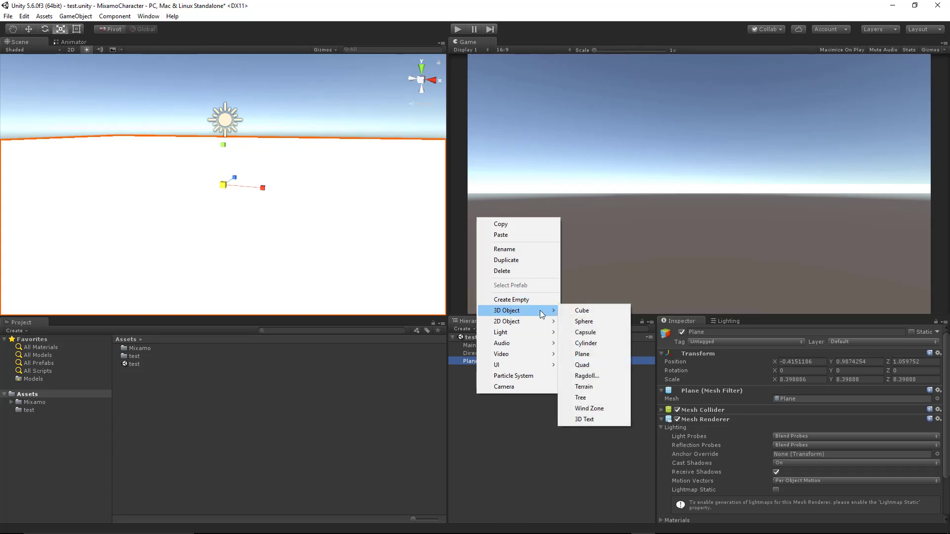
left_click(592, 312)
key("f")
key("w")
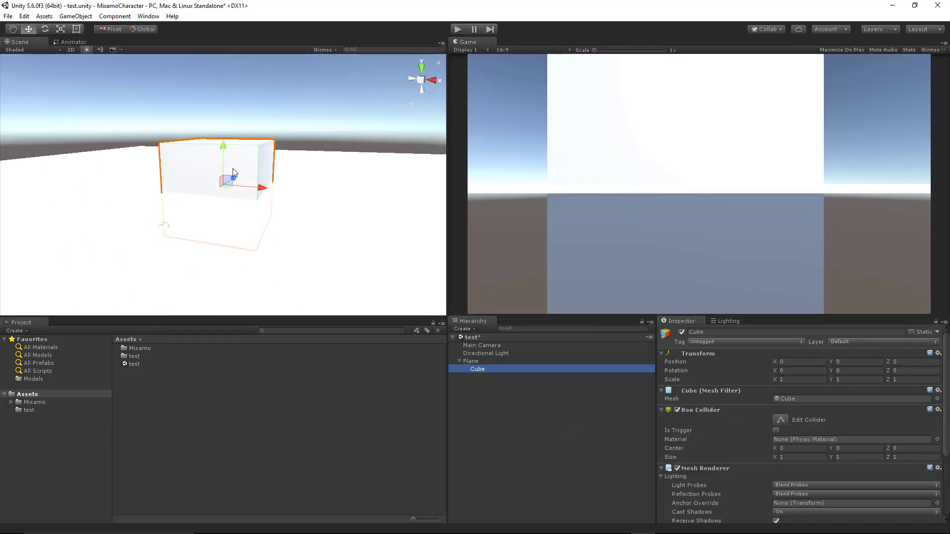
left_click(224, 152)
left_click_drag(224, 152, 226, 97)
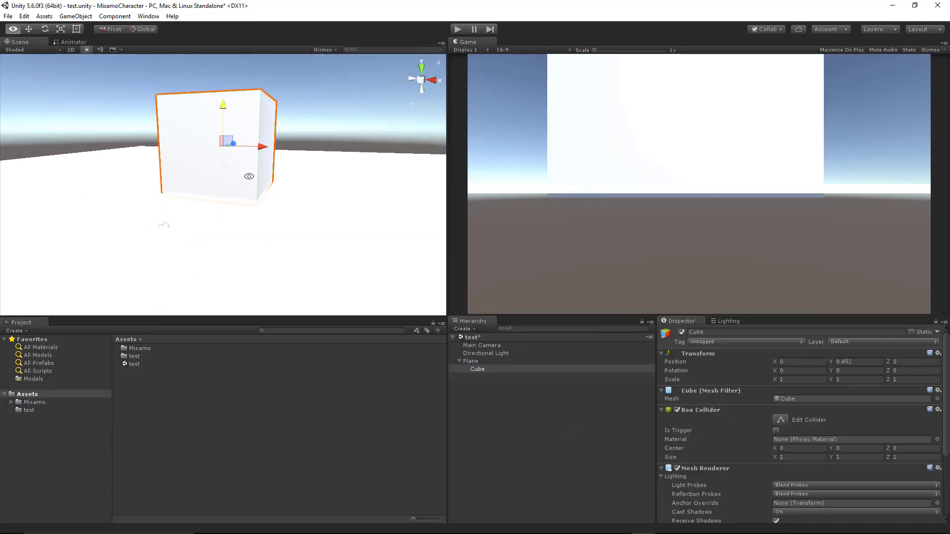
- Scale the cube uniformly to about 0.5 and move it to about X -1.11, Y 0.22, Z 1.6
left_click_drag(250, 175, 198, 122, "alt")
key("r")
key("w")
left_click_drag(217, 85, 209, 84)
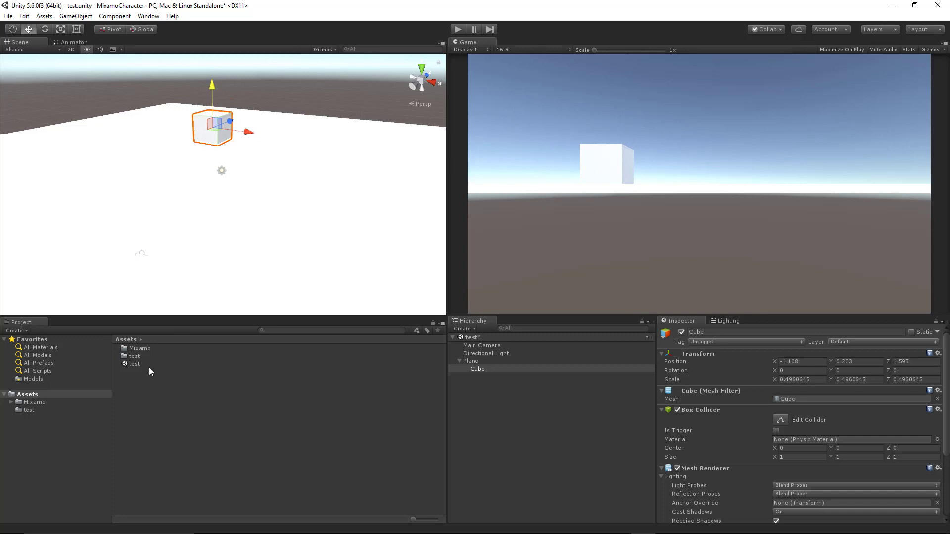
left_click_drag(232, 182, 265, 210, "alt")
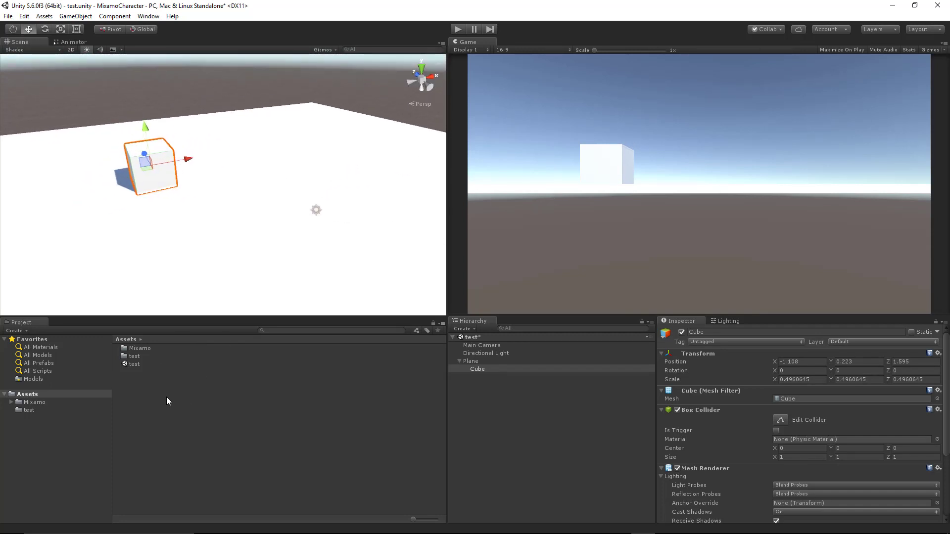
- Create a material named cube in the Assets folder and apply it to the cube in the scene
right_click(157, 398)
mouse_move(245, 216)
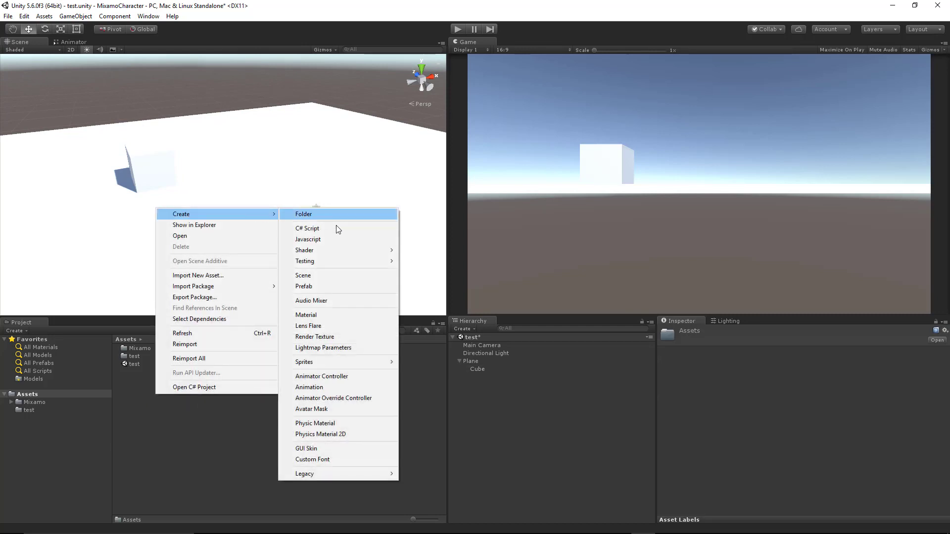
left_click(322, 315)
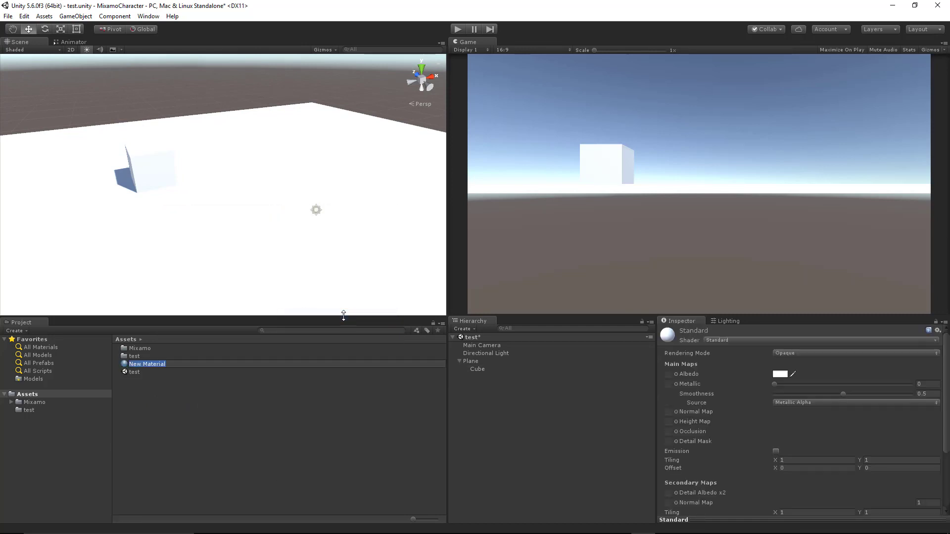
type("cube")
key("Return")
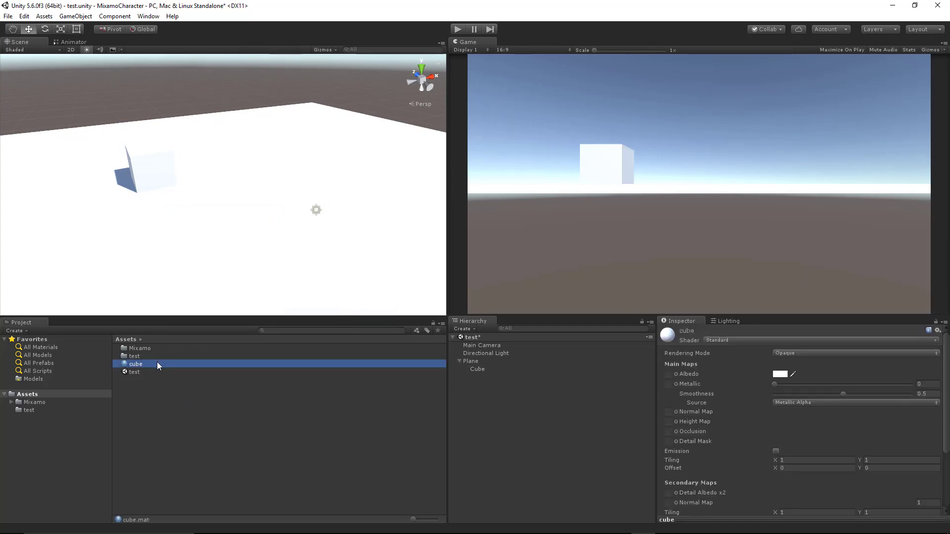
left_click_drag(157, 364, 170, 178)
left_click(202, 415)
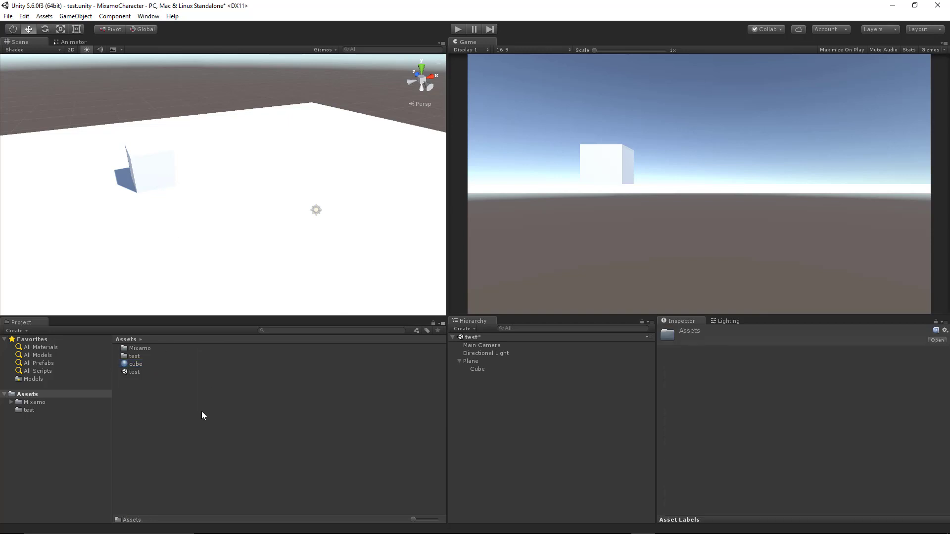
- Create a material named ground in the Assets folder and apply it to the plane
right_click(202, 416)
mouse_move(289, 231)
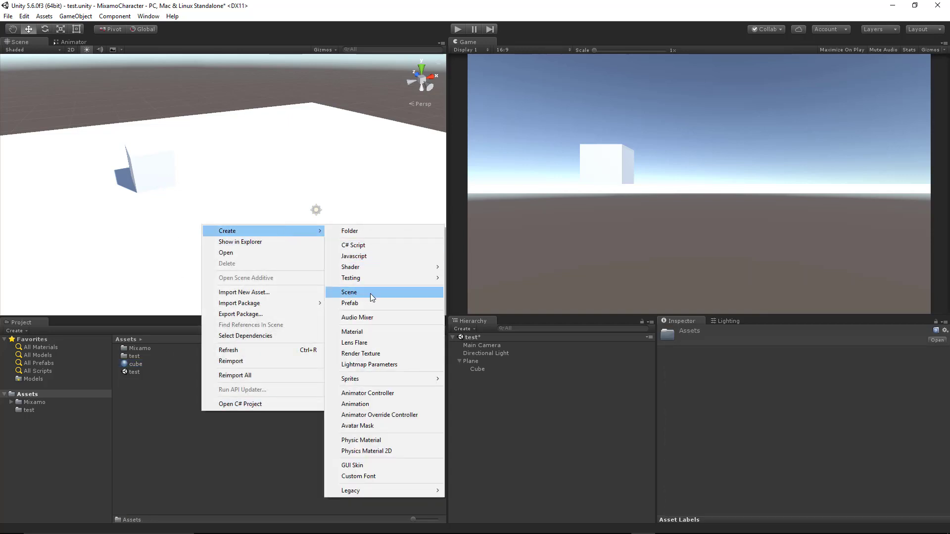
left_click(369, 331)
type("grou")
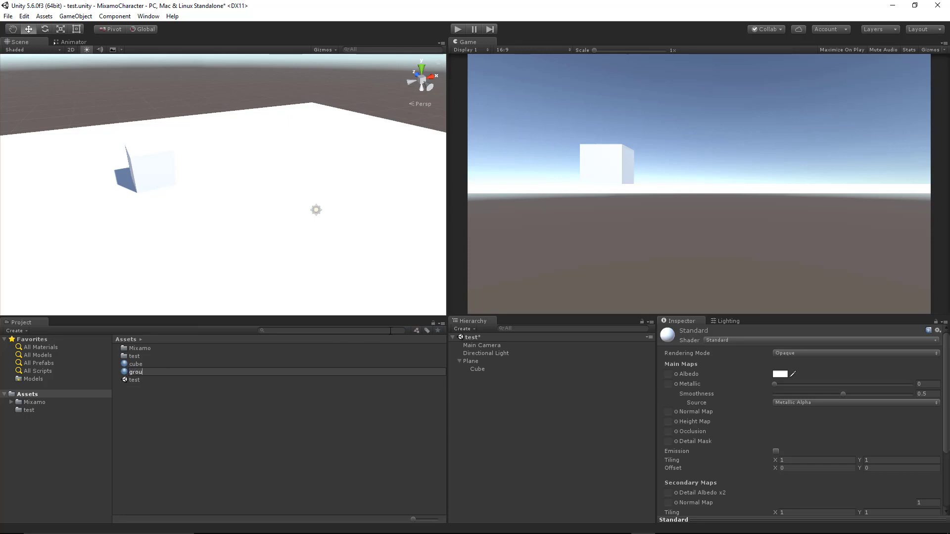
type("nd")
key("Return")
left_click_drag(176, 372, 282, 247)
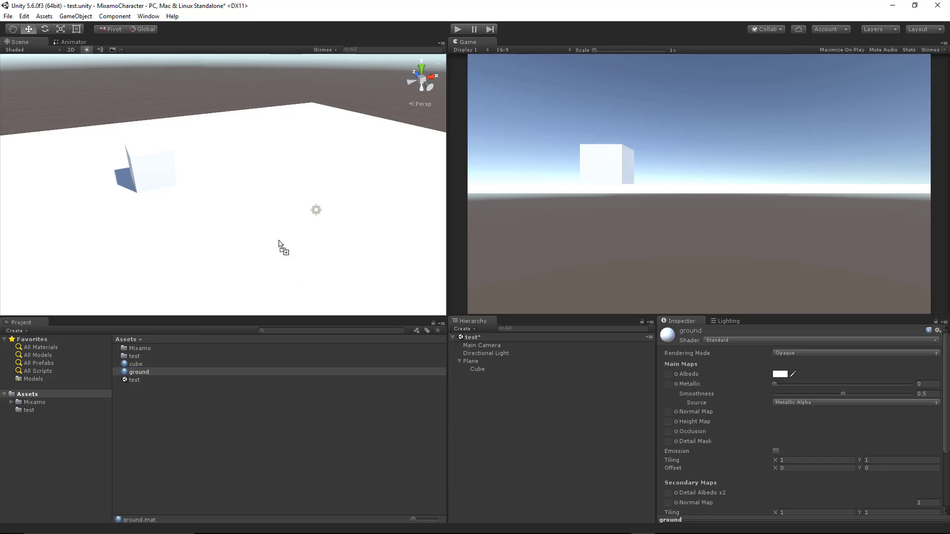
- Set the ground material's Albedo color to dark blue, hex 1B3051
left_click(780, 374)
left_click_drag(614, 218, 642, 224)
left_click(640, 222)
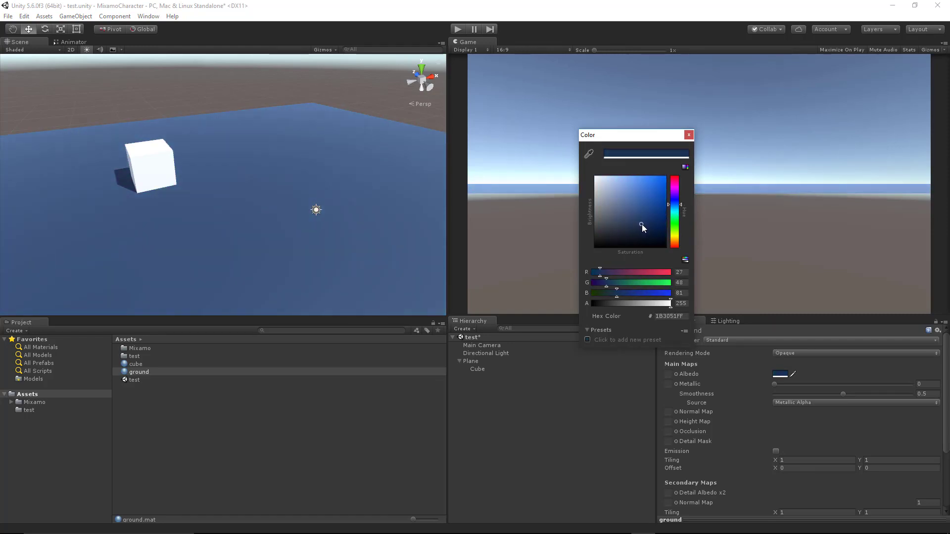
left_click(145, 374)
- Set the cube material's Albedo color to pure red, hex FF0000
left_click(137, 364)
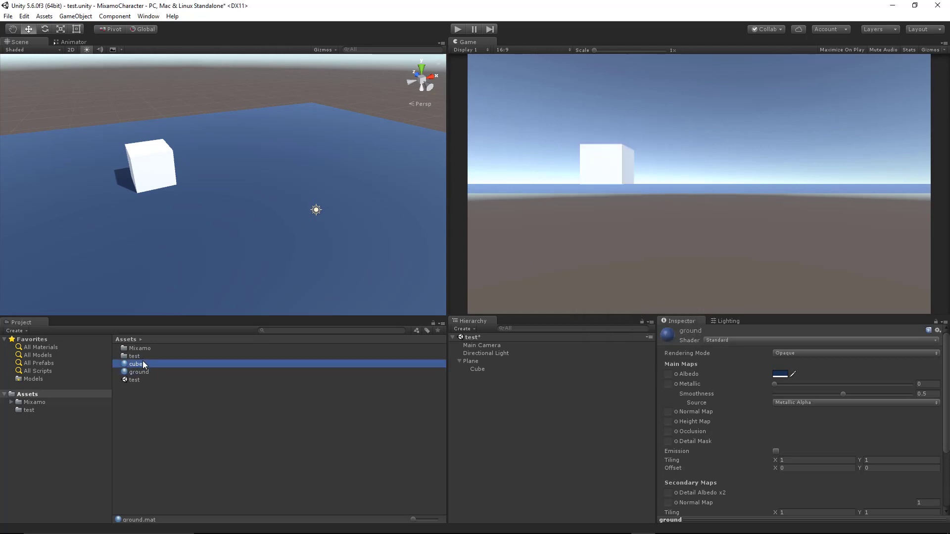
left_click(779, 374)
left_click_drag(658, 216, 669, 175)
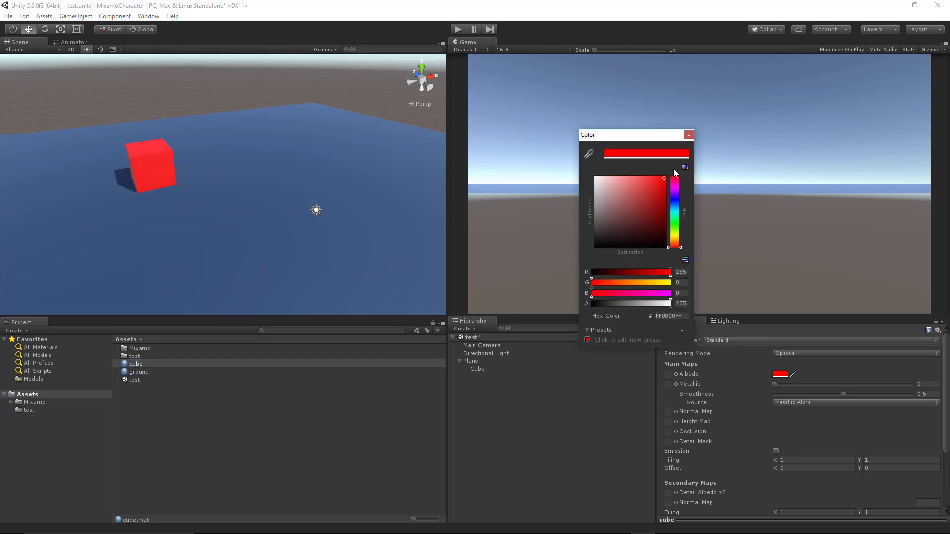
left_click(689, 134)
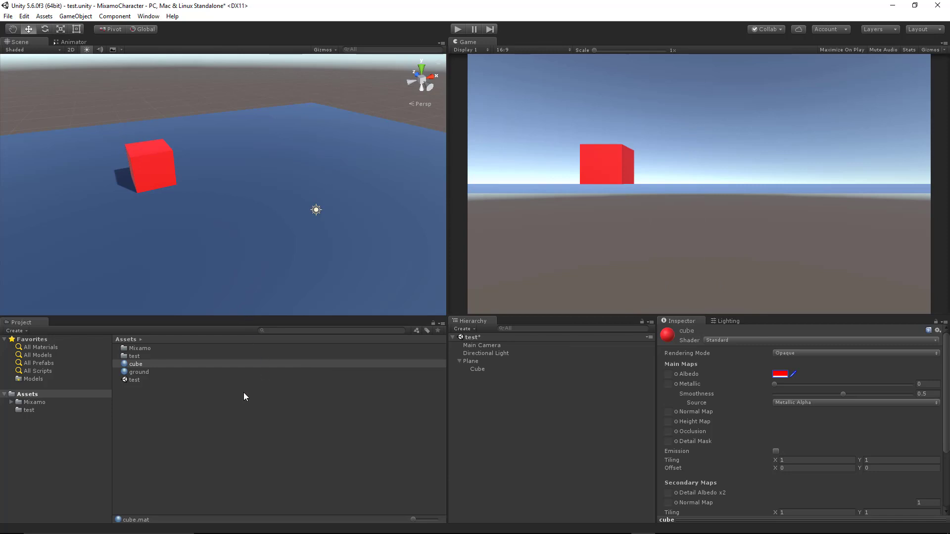
- Place the Eve model from the Mixamo folder on the plane near the red cube and frame it in the scene
left_click(34, 402)
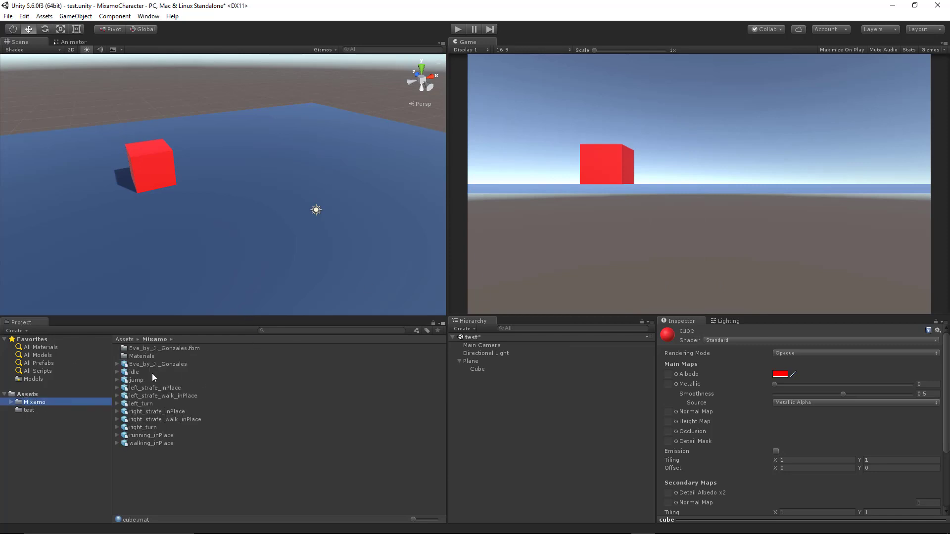
left_click(139, 365)
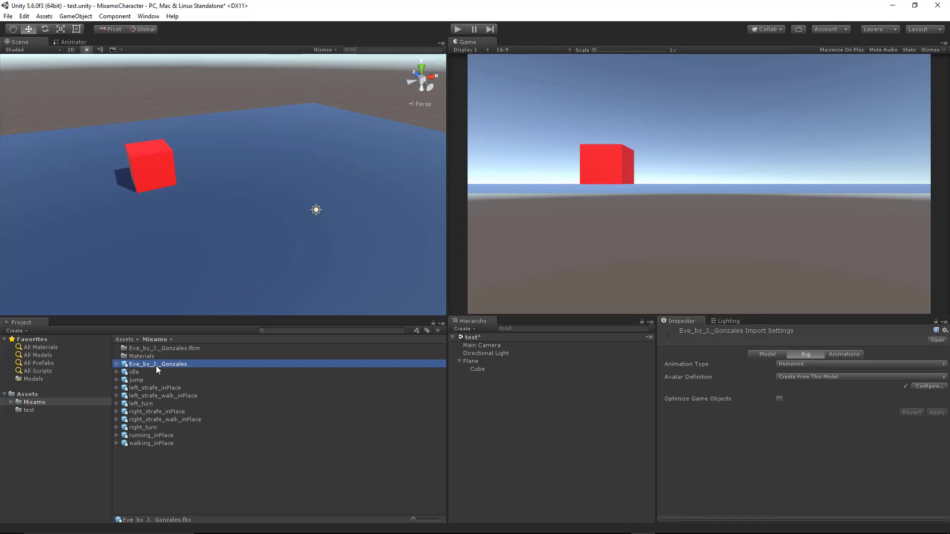
left_click_drag(156, 366, 274, 227)
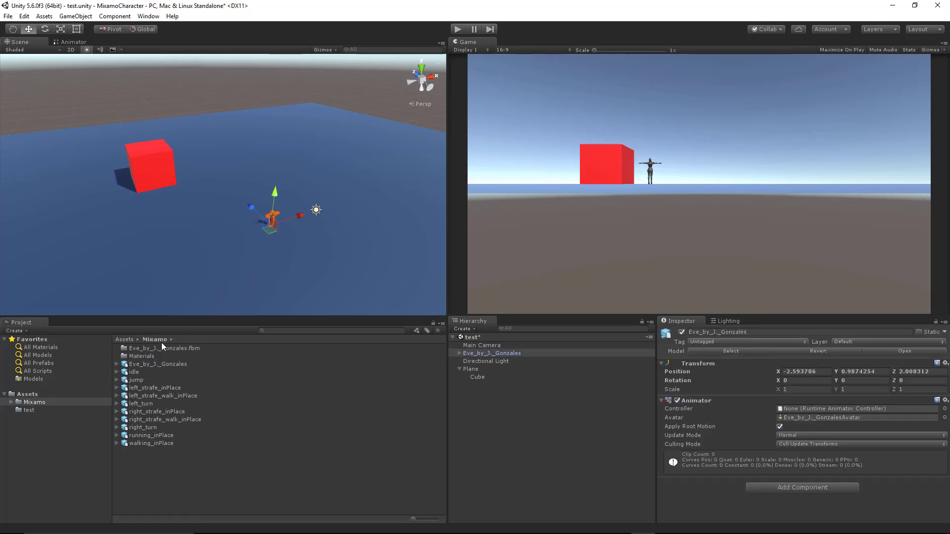
double_click(493, 354)
left_click_drag(345, 203, 302, 212, "alt")
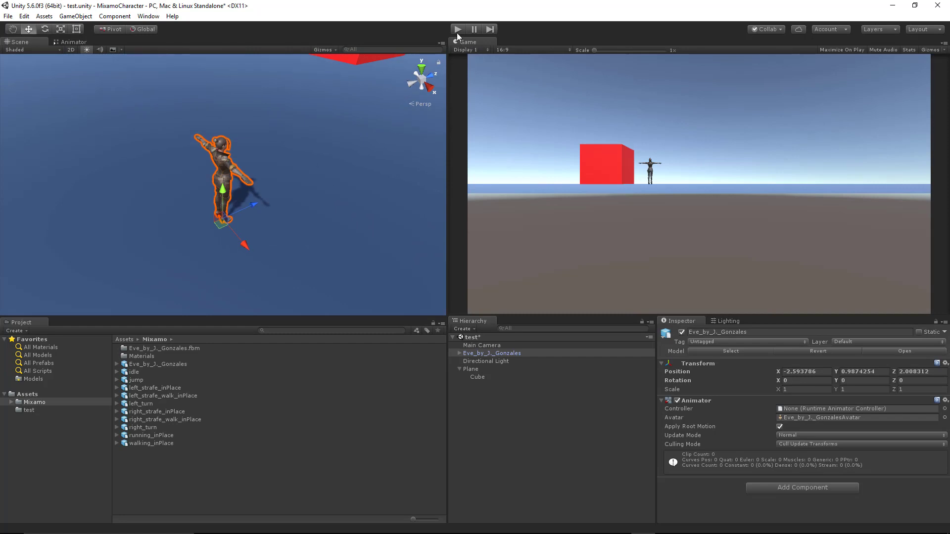
- Run the scene briefly to check Eve without an animator controller, stop it and inspect her from behind
key("ctrl+p")
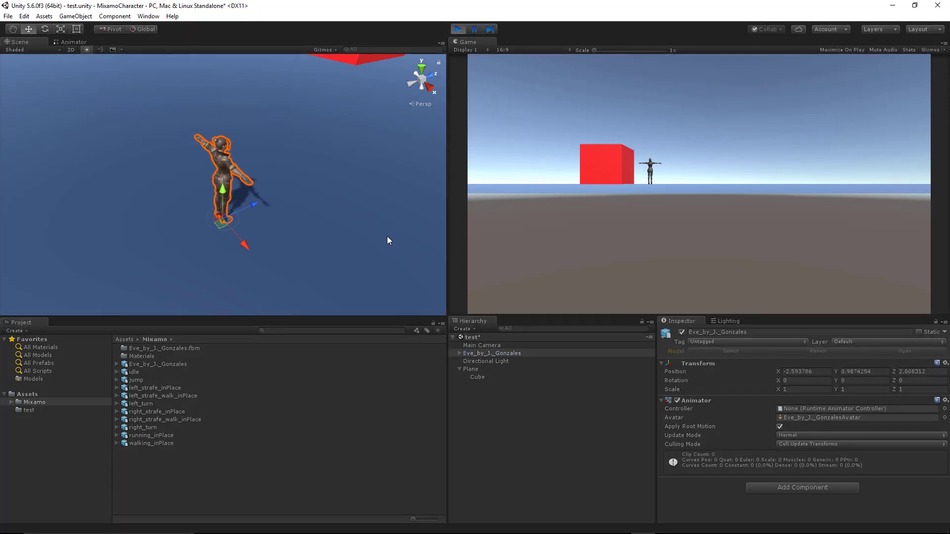
left_click(458, 29)
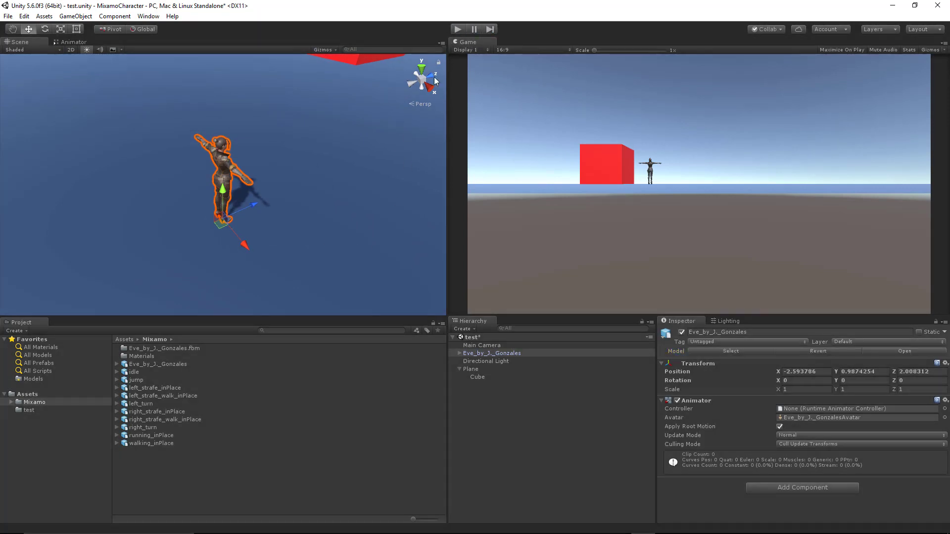
left_click_drag(238, 148, 277, 208, "alt")
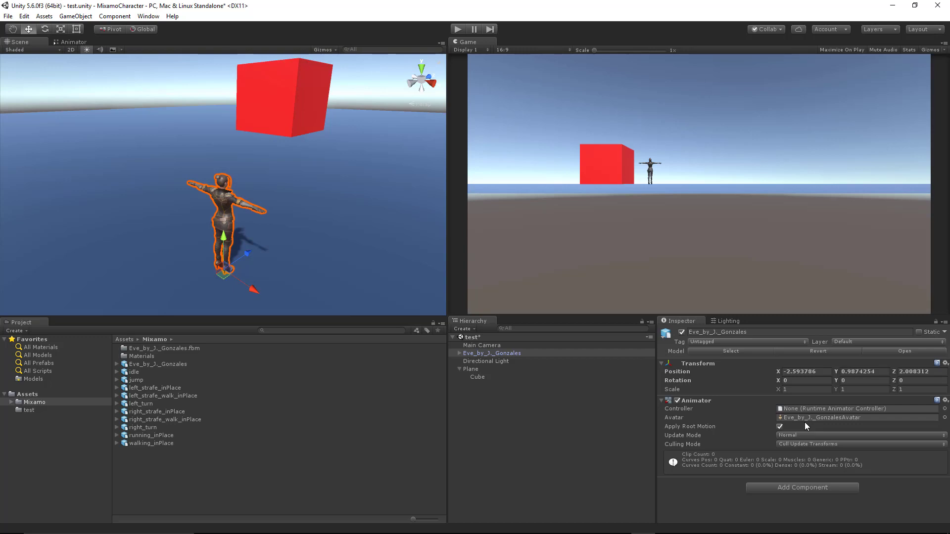
- Create an Animator Controller named EveAnimatorController in the Mixamo folder and assign it to Eve's Animator component
right_click(256, 469)
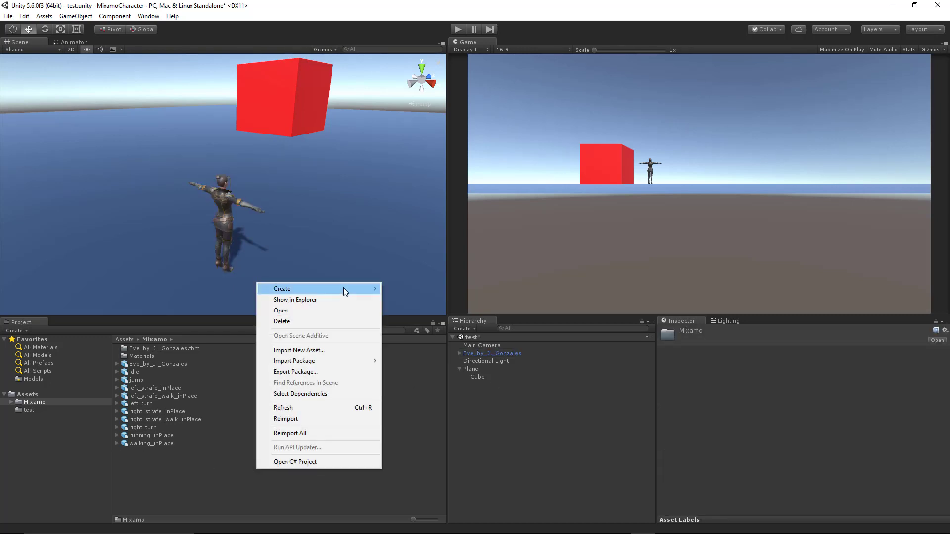
mouse_move(353, 289)
left_click(452, 191)
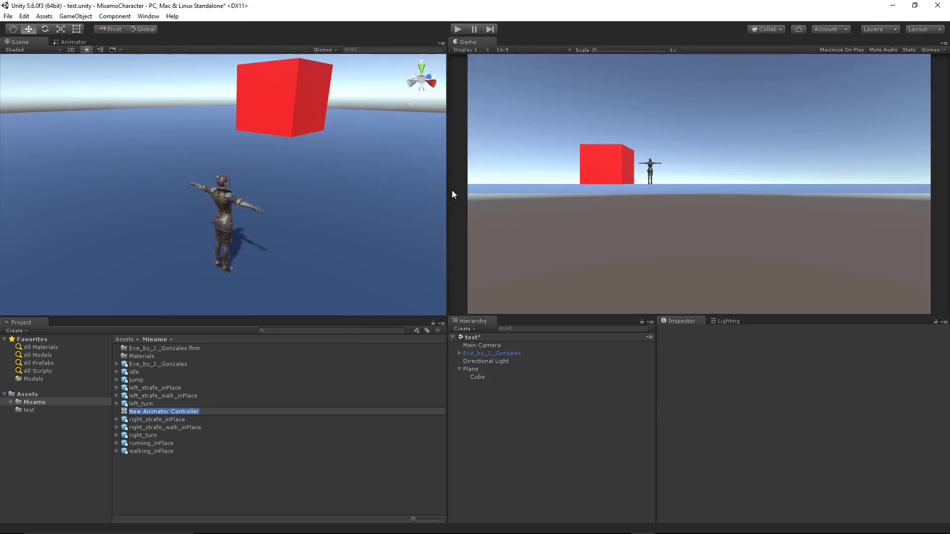
type("EVe")
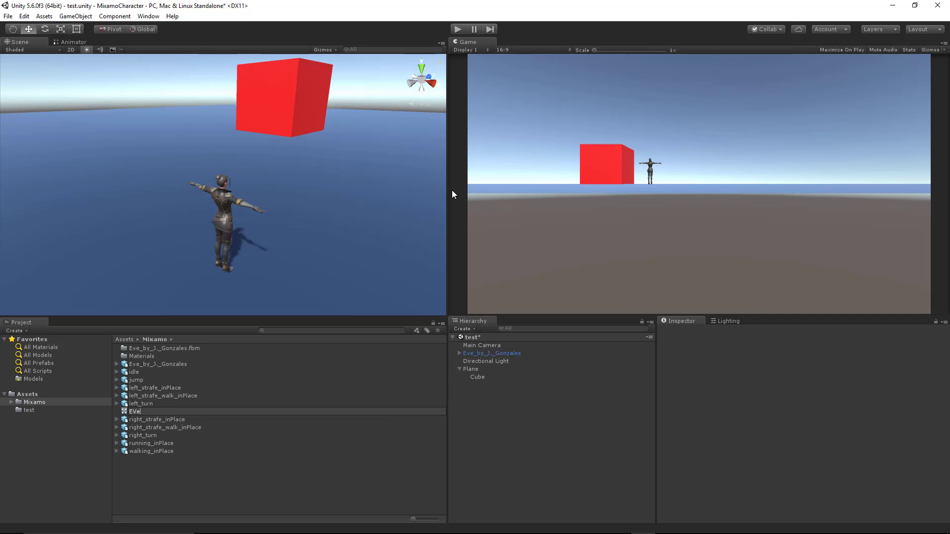
key("BackSpace")
key("BackSpace")
type("veAnimatorController")
key("Return")
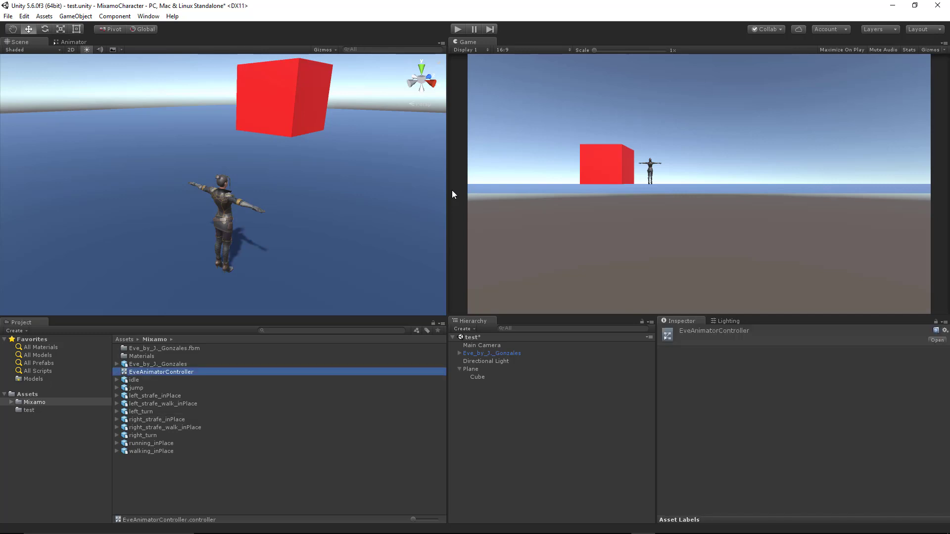
left_click(489, 355)
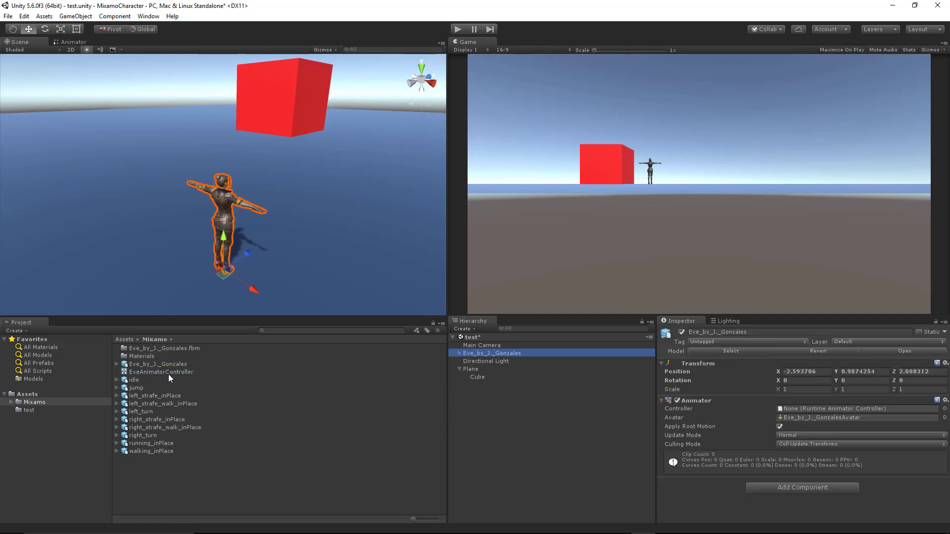
left_click_drag(168, 374, 830, 408)
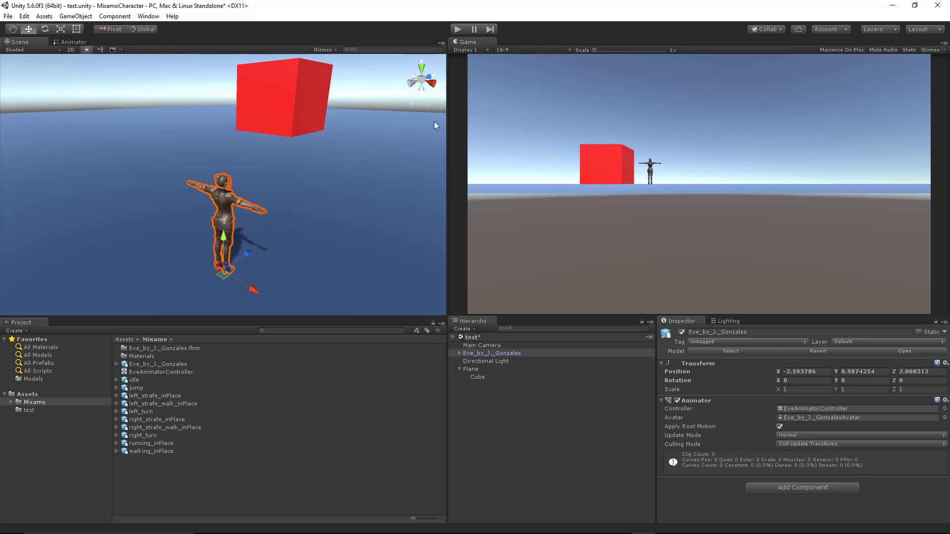
- Run the scene with the empty animator controller, inspect Eve's pose and her state graph, and stop it
left_click(457, 30)
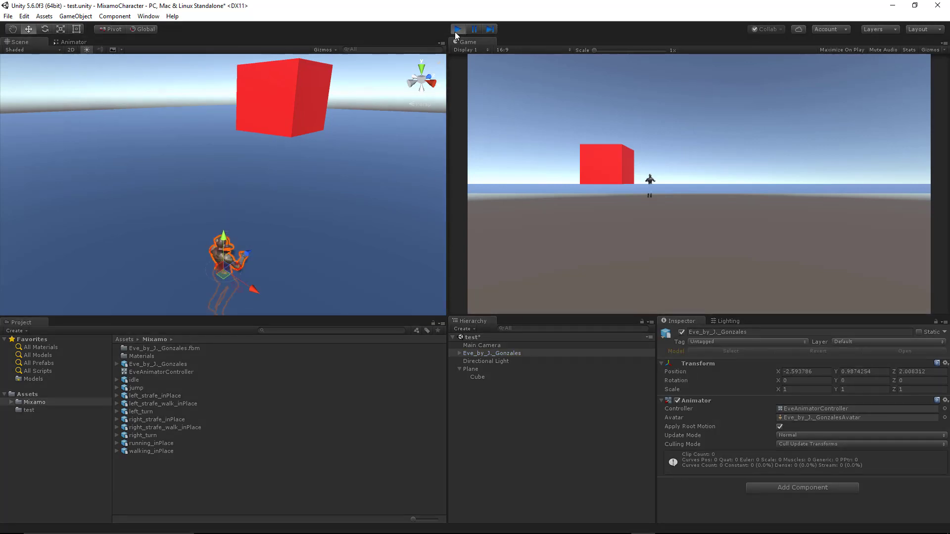
key("f")
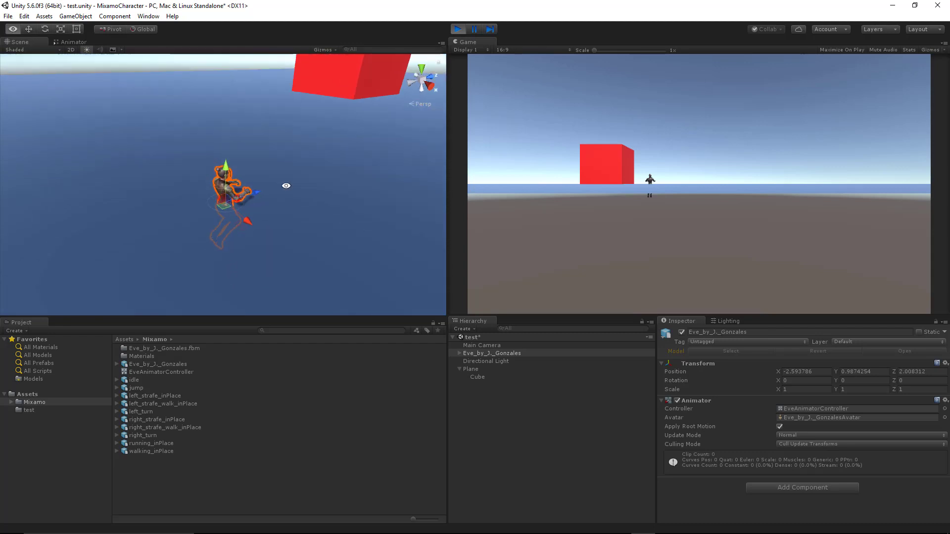
left_click_drag(302, 223, 95, 206, "alt")
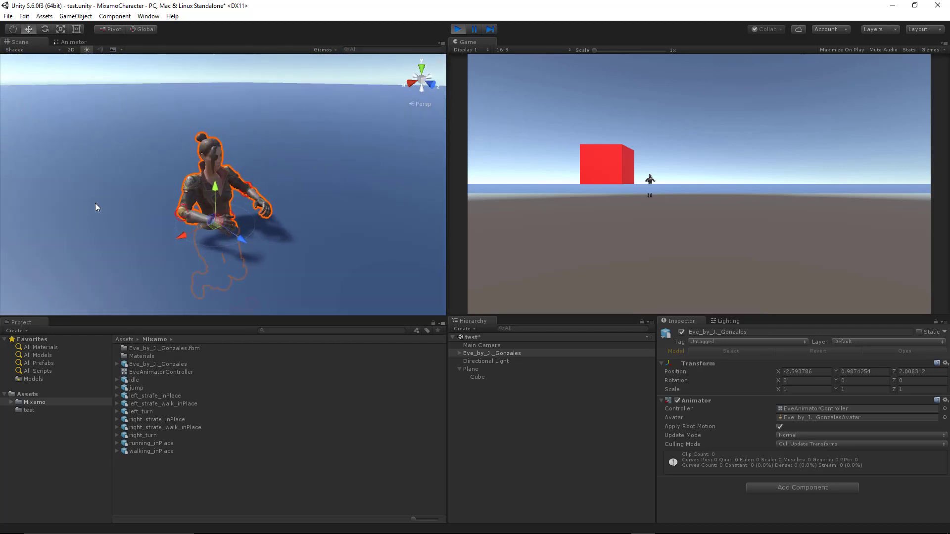
left_click(73, 42)
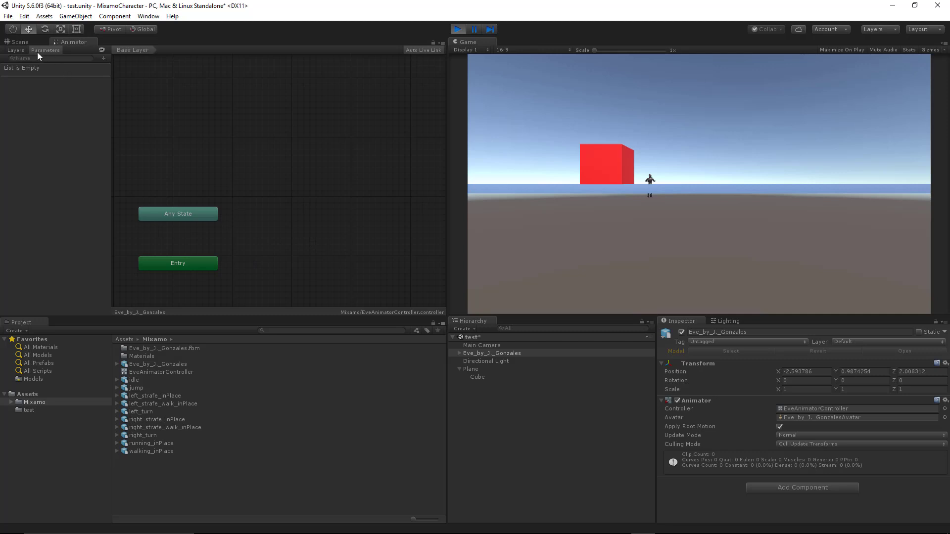
left_click(22, 44)
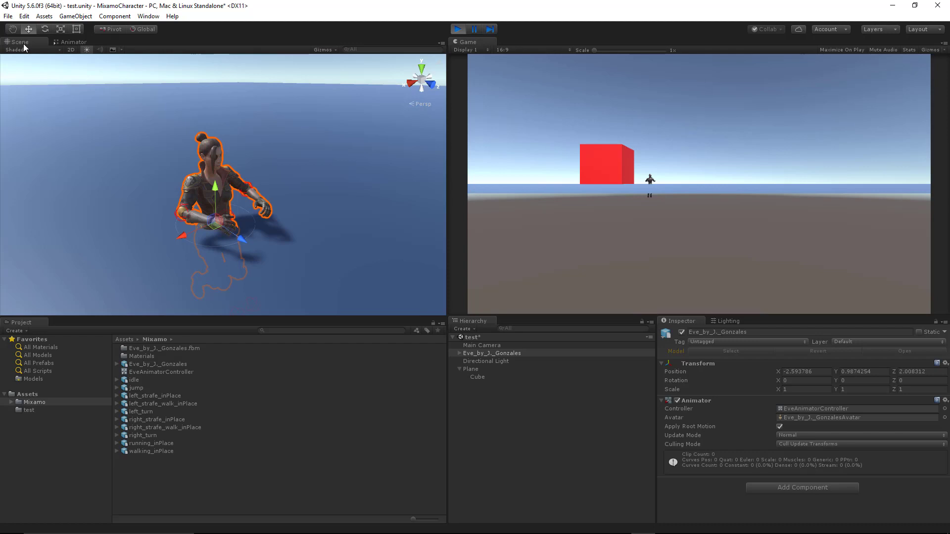
left_click_drag(349, 114, 330, 159, "alt")
left_click_drag(301, 195, 325, 208, "alt")
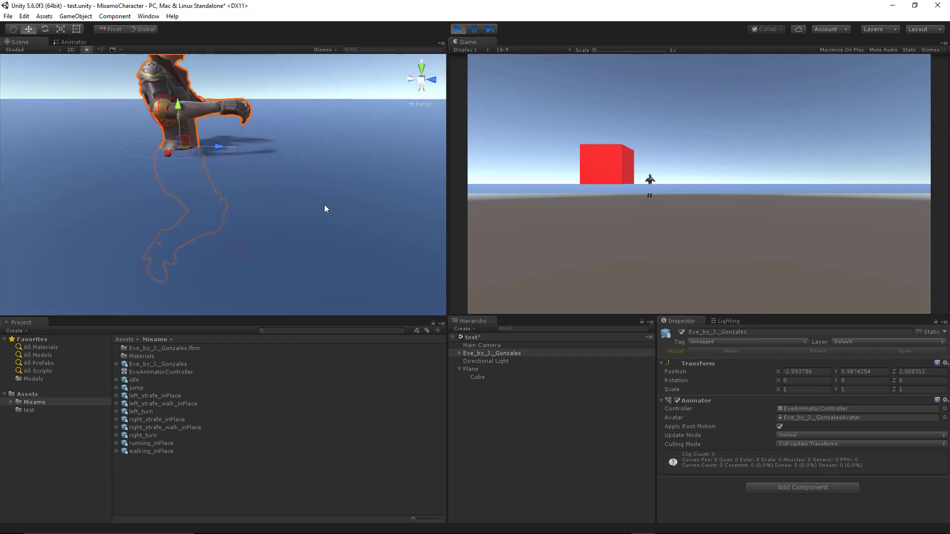
middle_click_drag(278, 116, 359, 144)
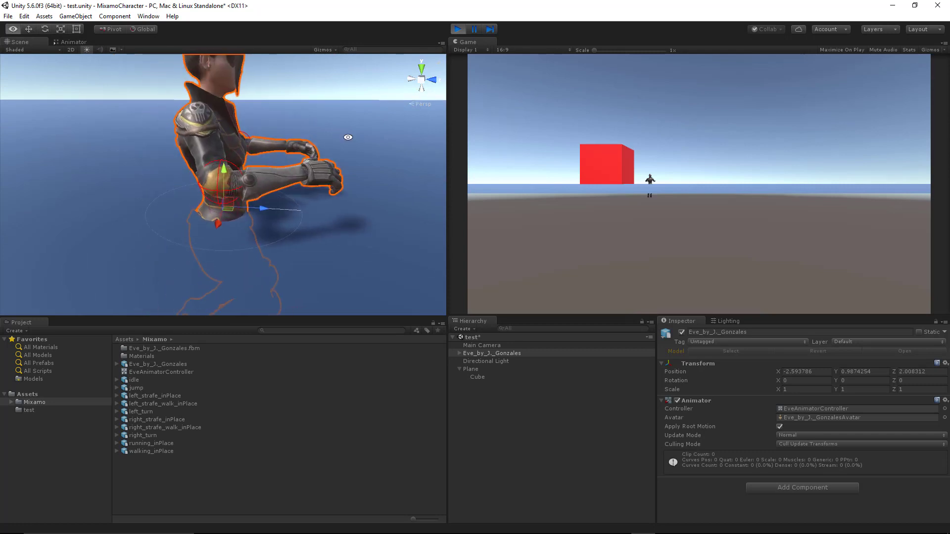
left_click_drag(359, 145, 207, 188, "alt")
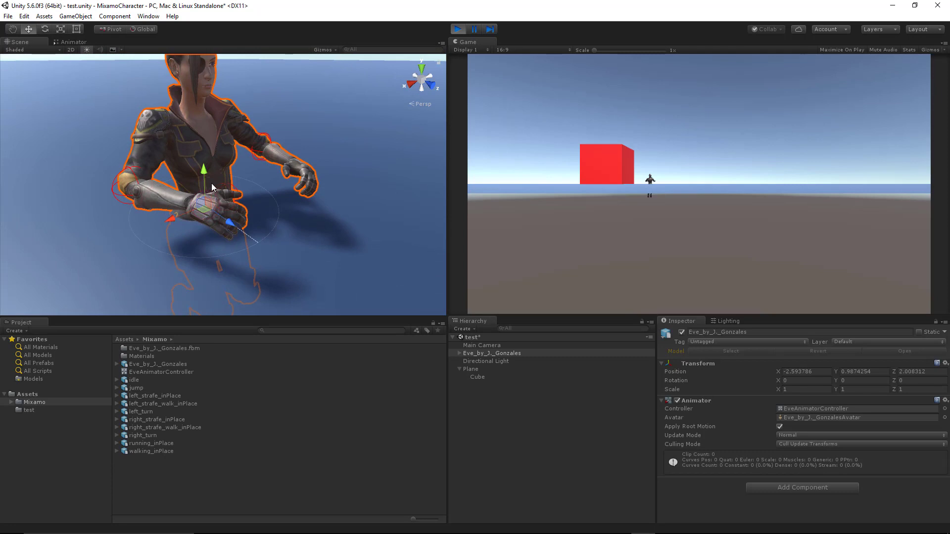
scroll(222, 183, "down", 5)
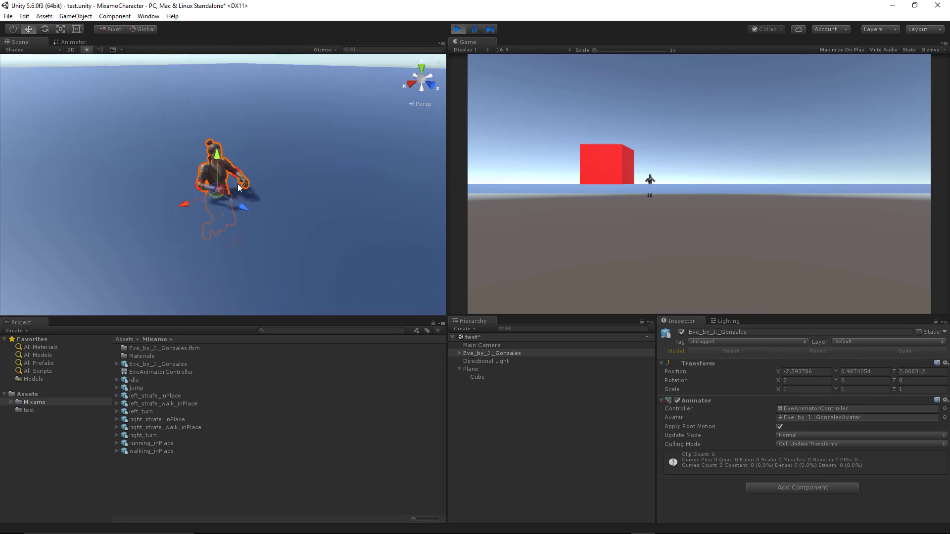
left_click(455, 28)
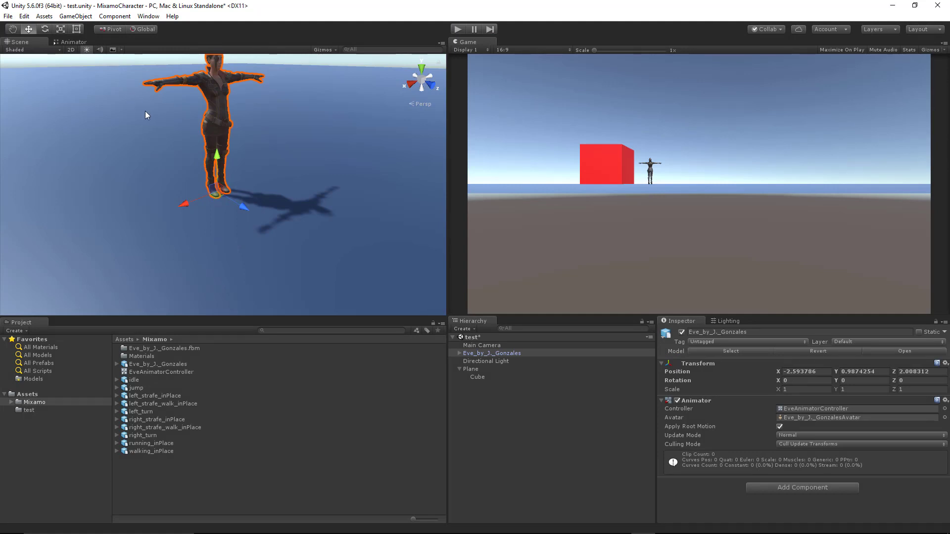
- Add a state from a new Blend Tree to EveAnimatorController's base layer and open that Blend Tree
left_click(71, 41)
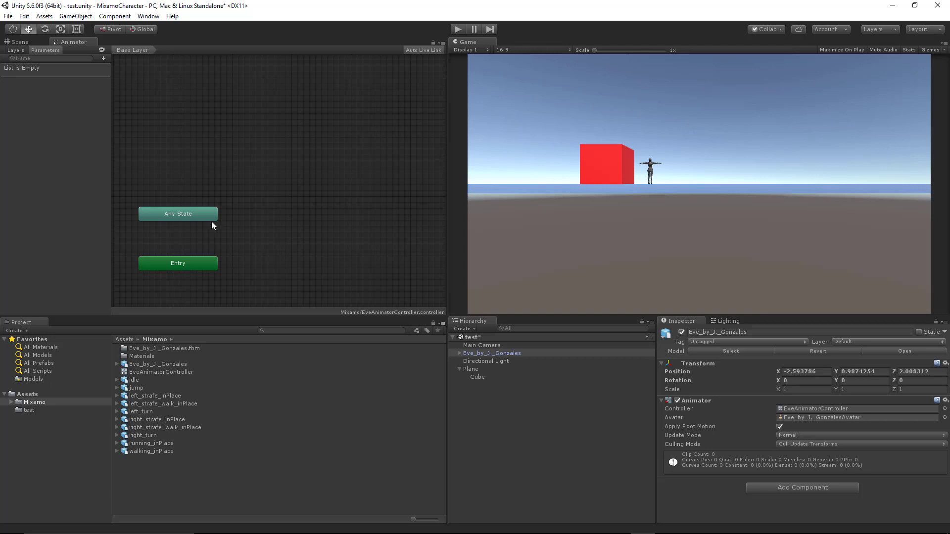
right_click(263, 240)
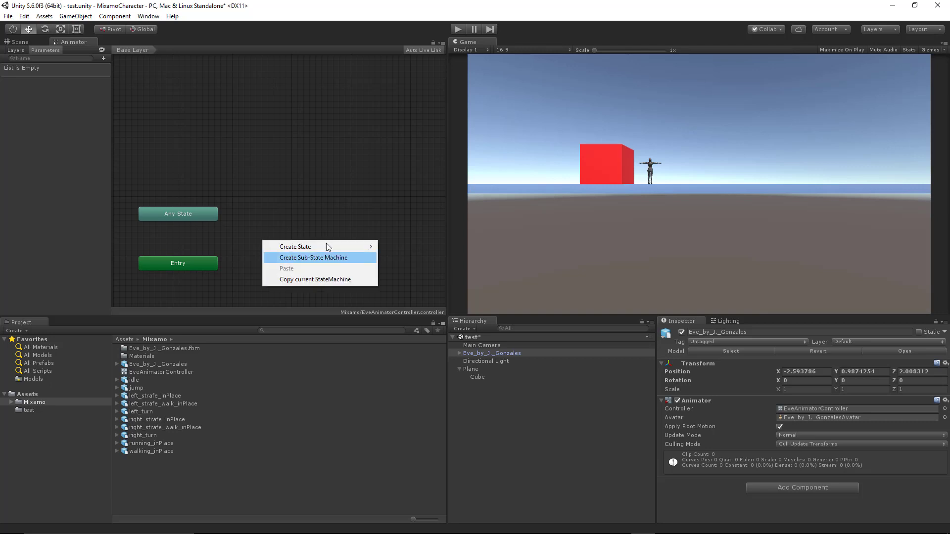
mouse_move(319, 247)
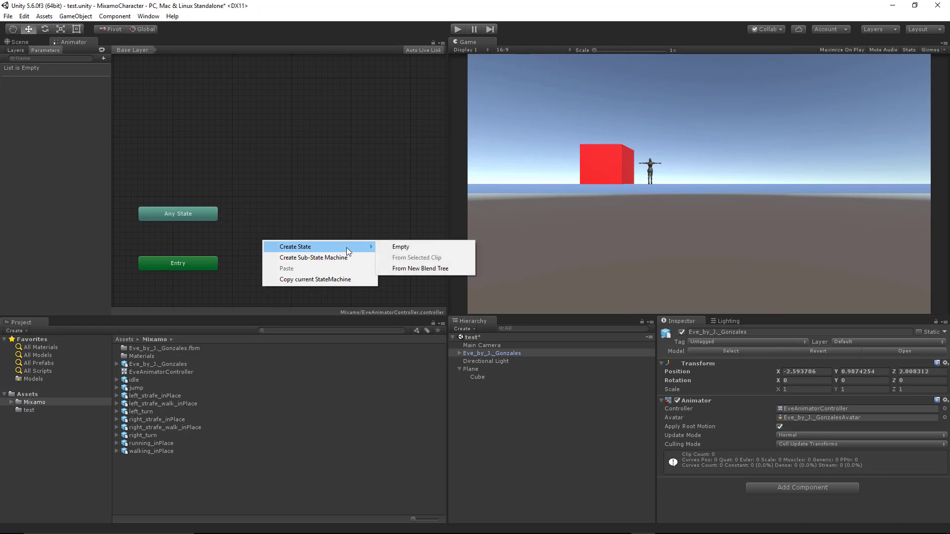
left_click(414, 268)
left_click_drag(322, 240, 302, 229)
double_click(280, 231)
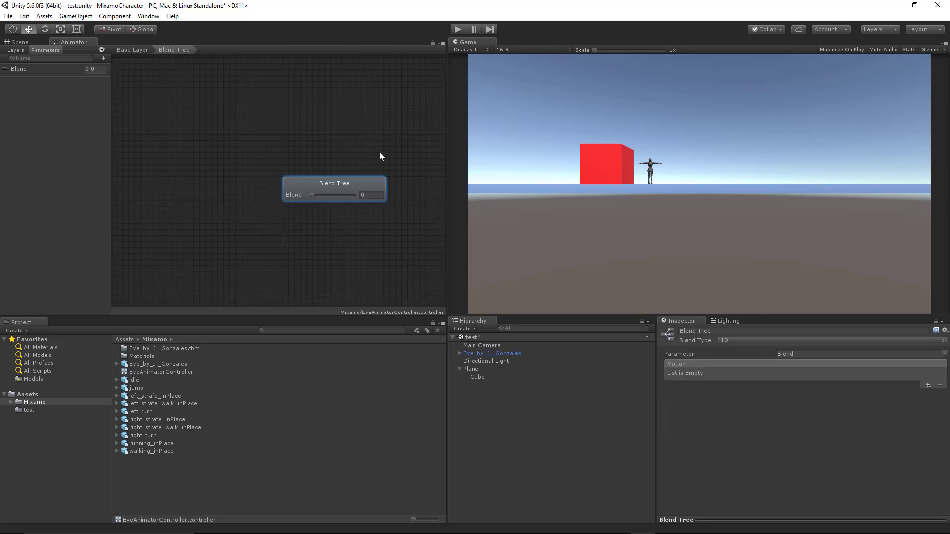
middle_click_drag(380, 157, 290, 158)
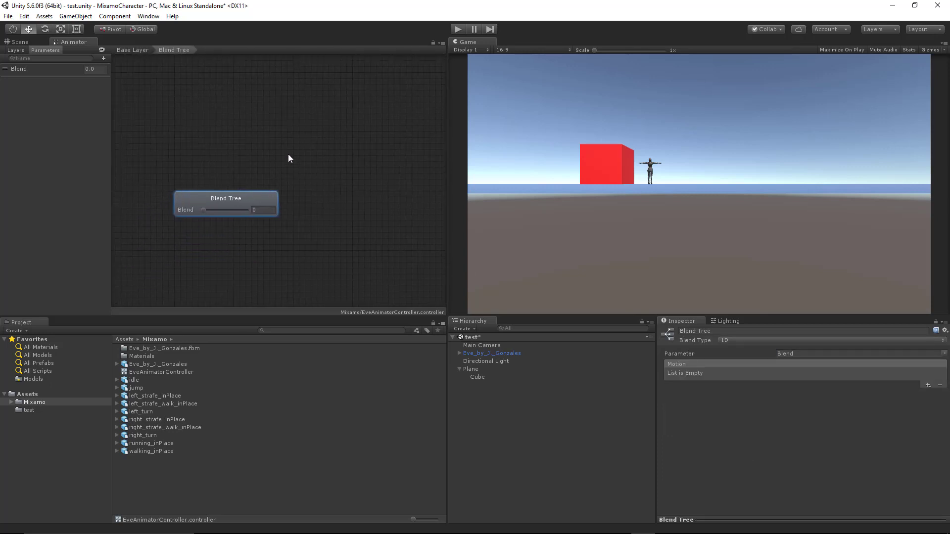
- Add a motion to the Blend Tree and assign it the mixamo.com clip from the idle model
right_click(256, 197)
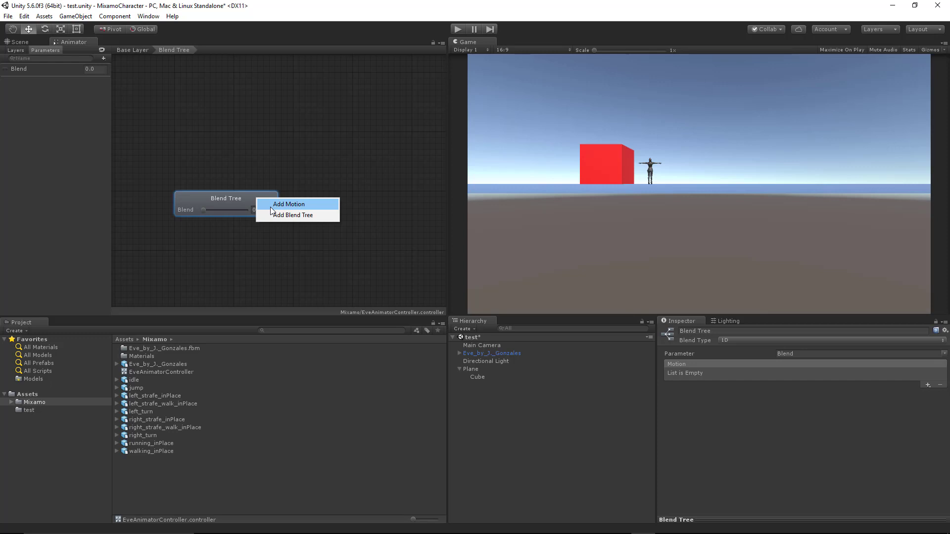
left_click(271, 205)
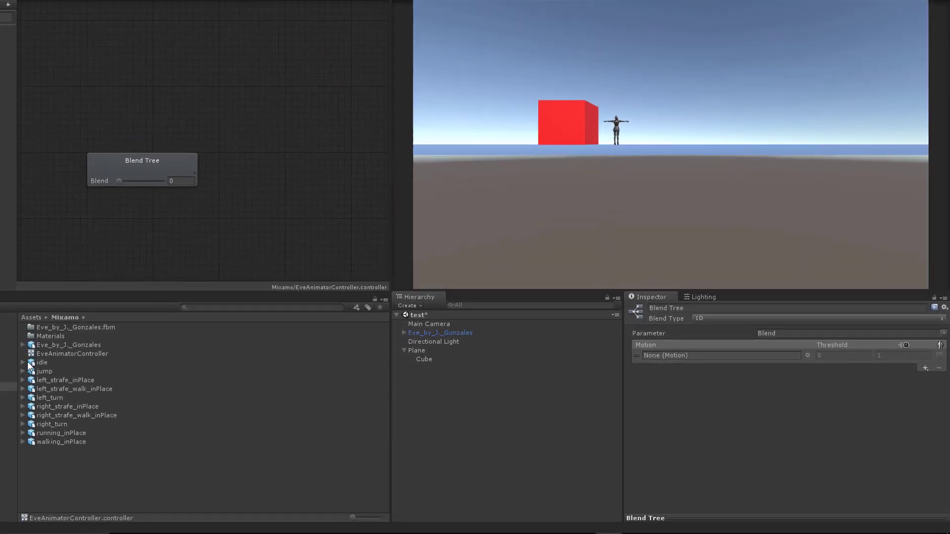
left_click(23, 363)
left_click_drag(51, 379, 722, 356)
left_click(309, 171)
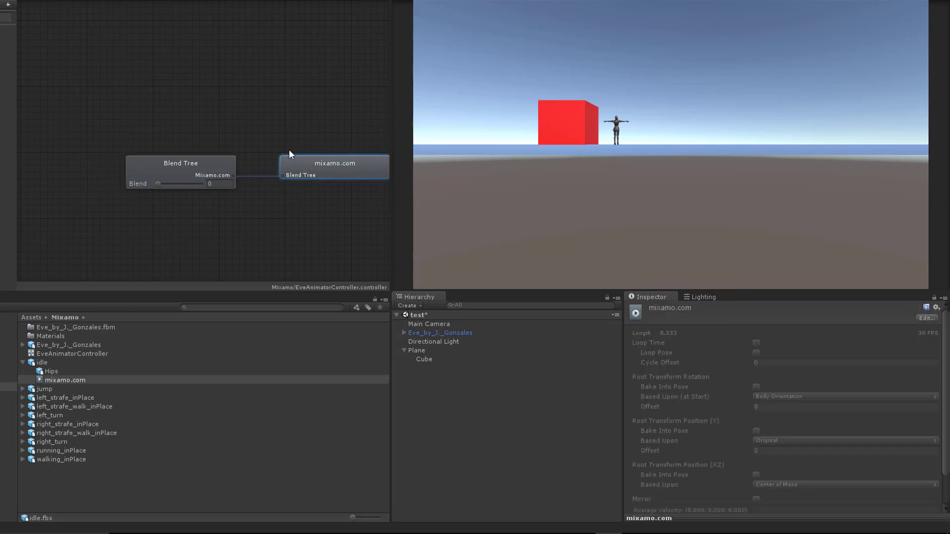
left_click(148, 173)
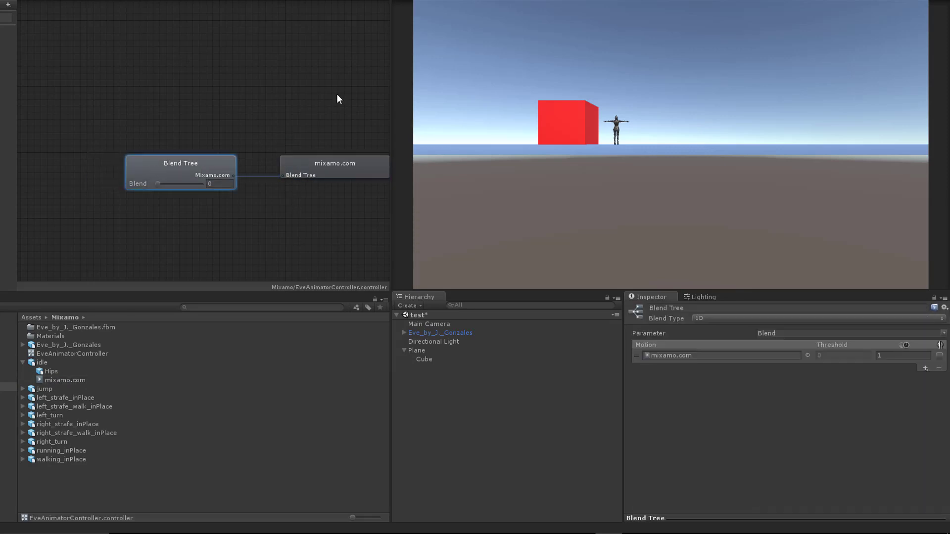
middle_click_drag(339, 96, 272, 89)
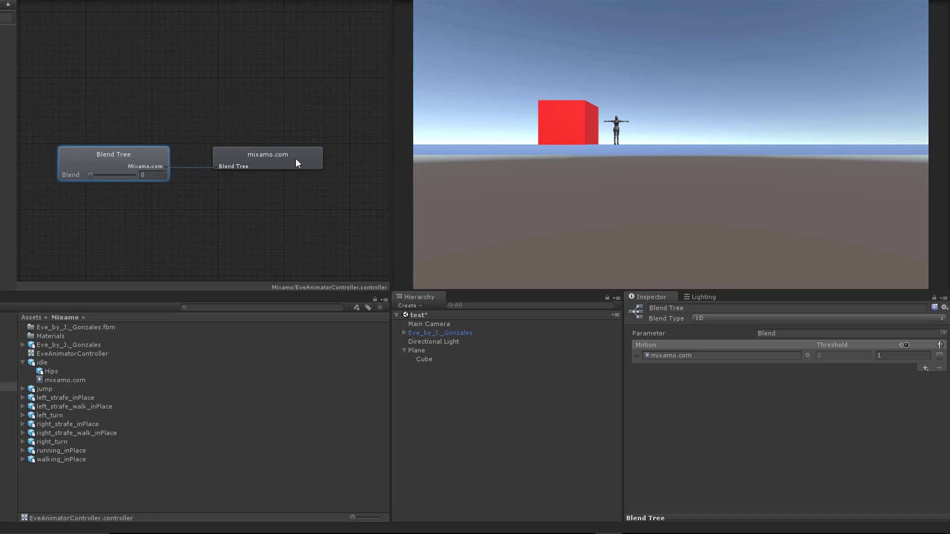
left_click(266, 149)
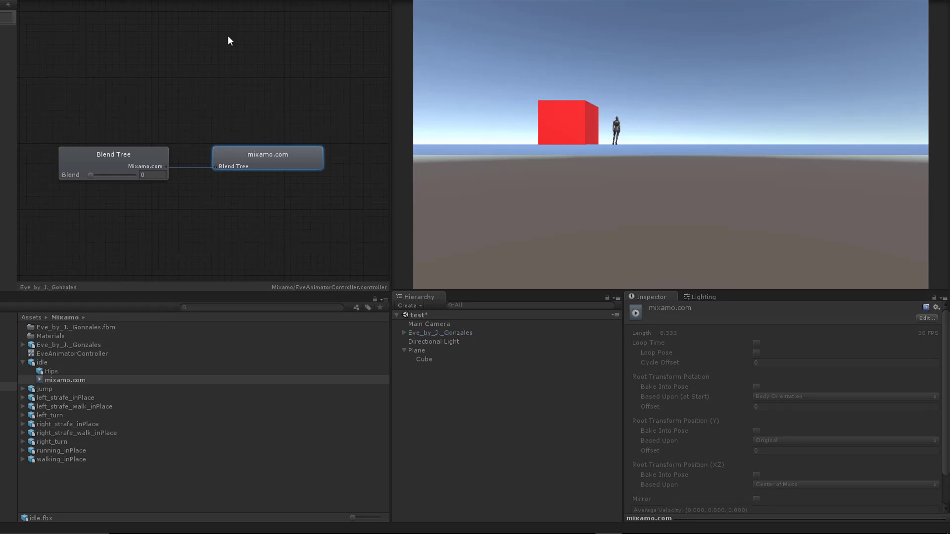
- Examine Eve's idle animation in the running scene up close, moving around to view her from behind
key("ctrl+1")
scroll(133, 173, "up", 5)
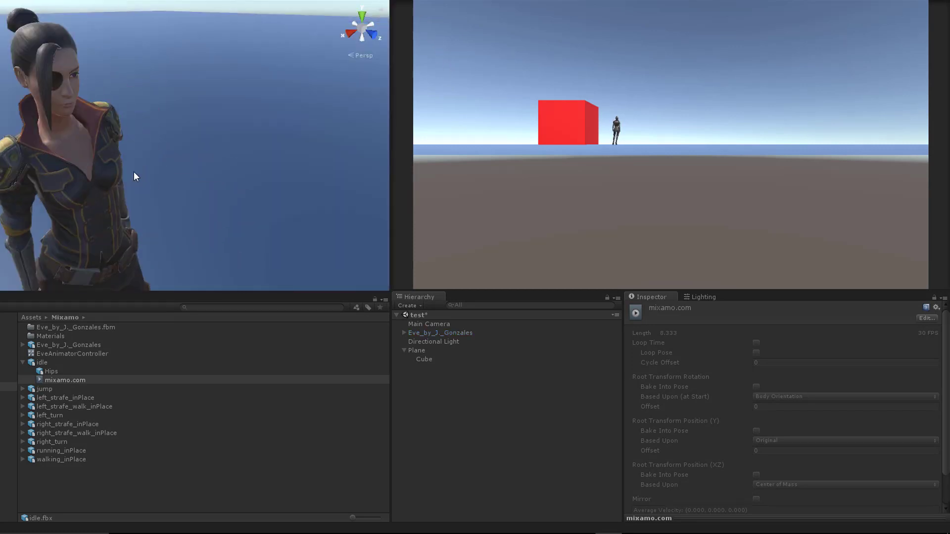
right_click_drag(134, 173, 304, 155)
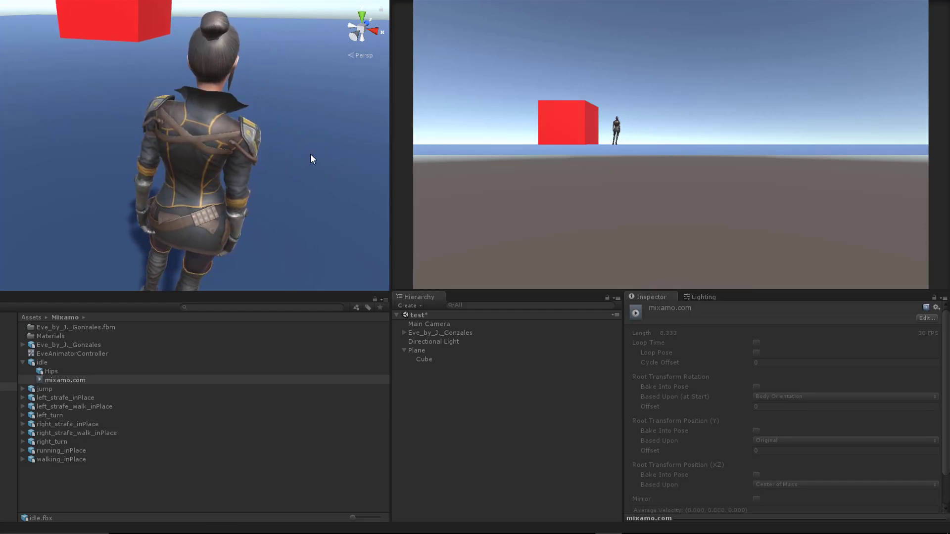
middle_click_drag(311, 155, 245, 157)
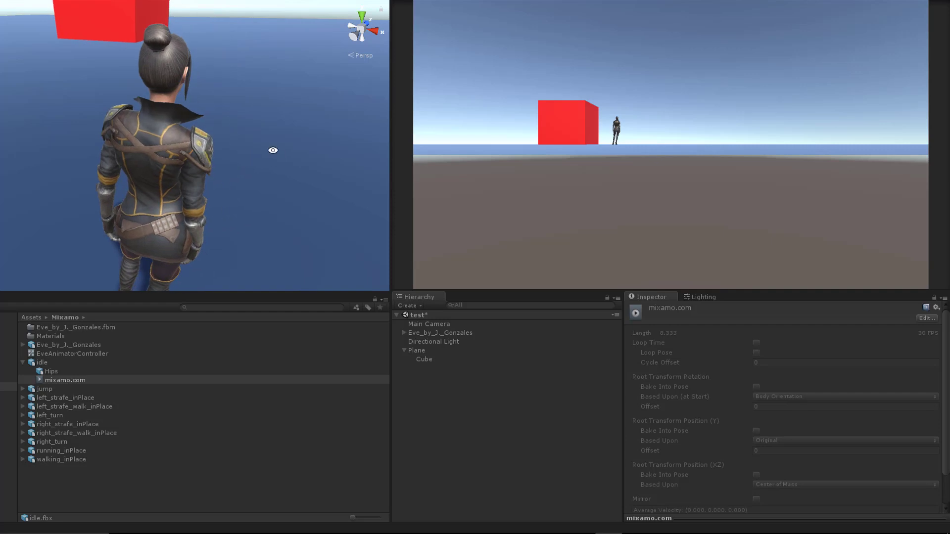
right_click_drag(272, 150, 288, 138)
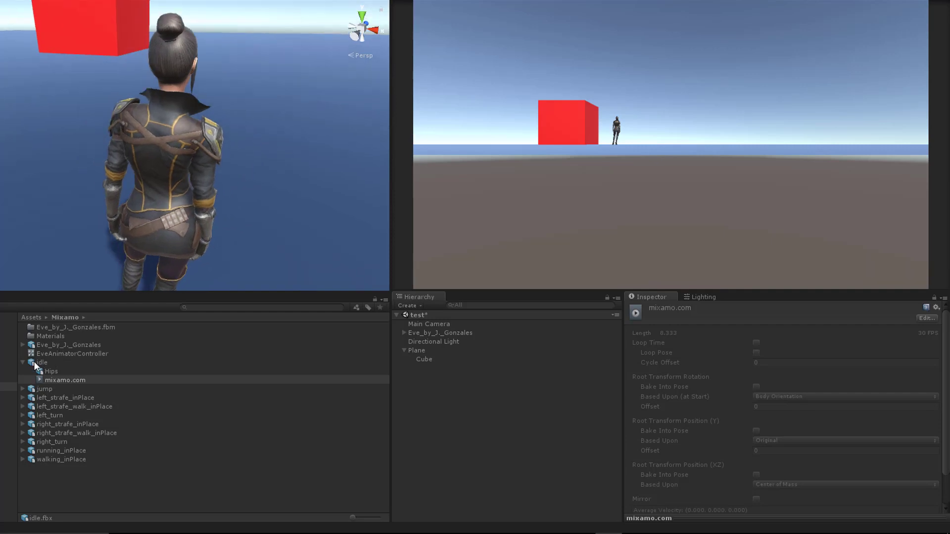
- Enable Loop Time on the idle model's mixamo.com clip and apply the import settings
left_click(25, 362)
left_click(46, 363)
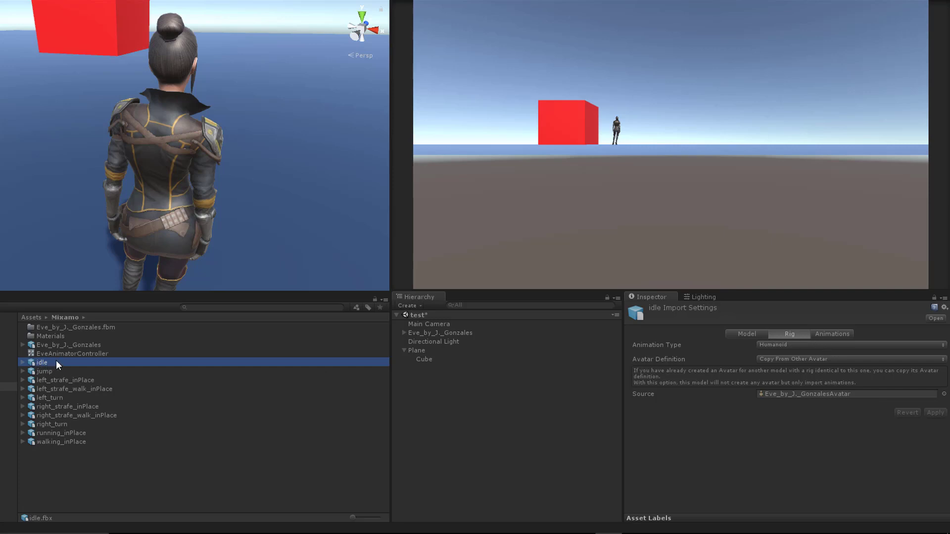
left_click(823, 332)
scroll(812, 430, "down", 10)
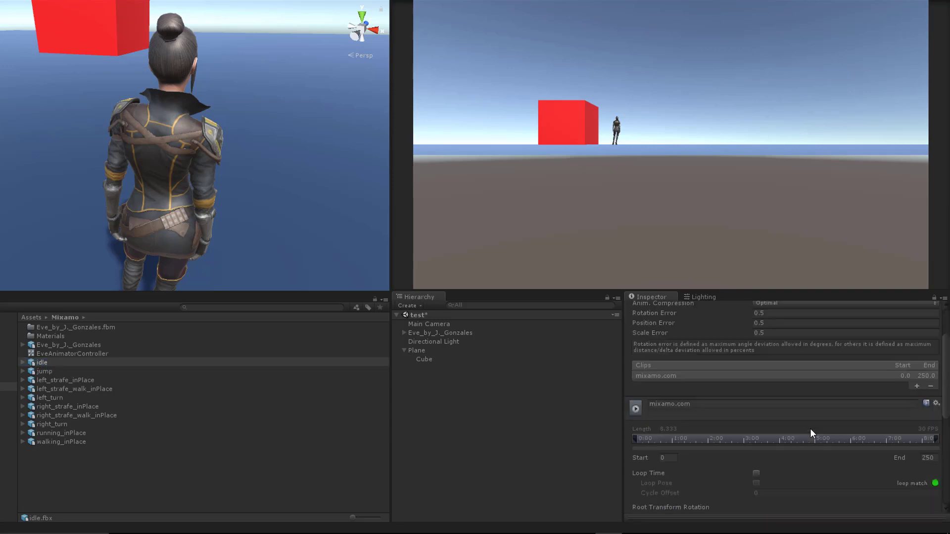
scroll(810, 430, "up", 4)
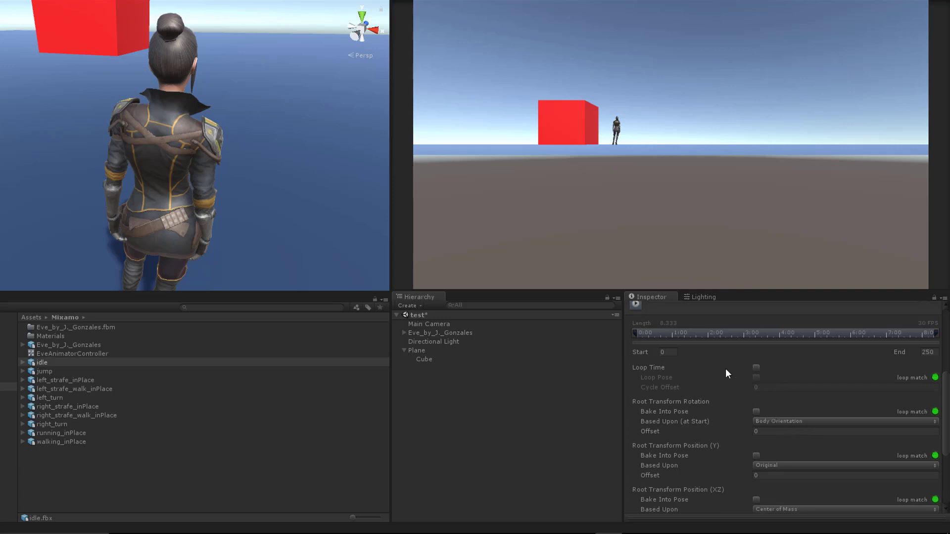
left_click(755, 368)
left_click(473, 376)
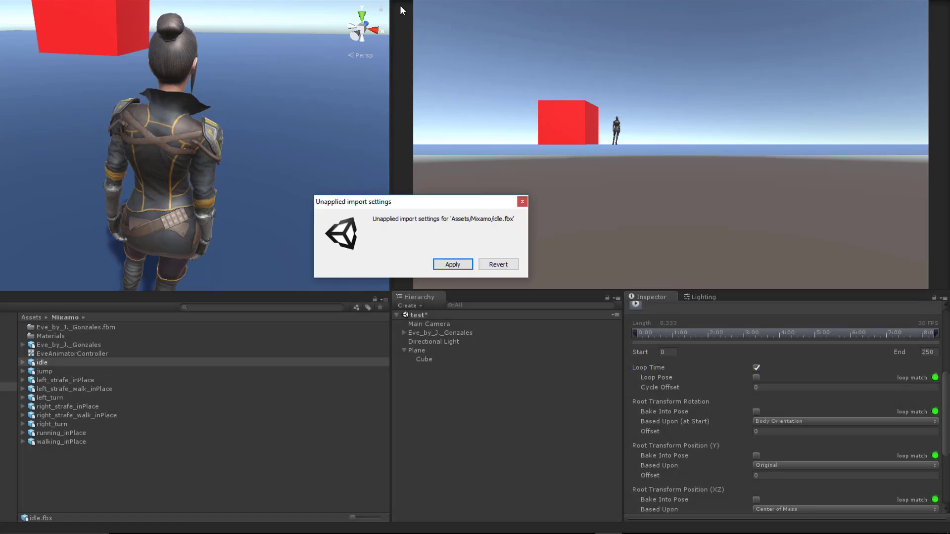
key("Return")
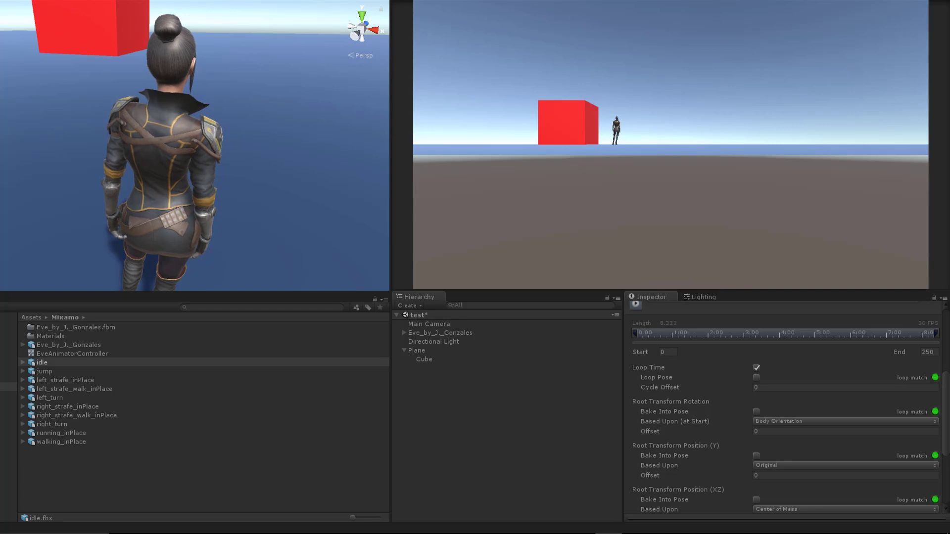
- Check the loop settings of the running_inPlace, left_strafe_inPlace and right_strafe_inPlace clips, and stop the running scene
left_click(72, 433)
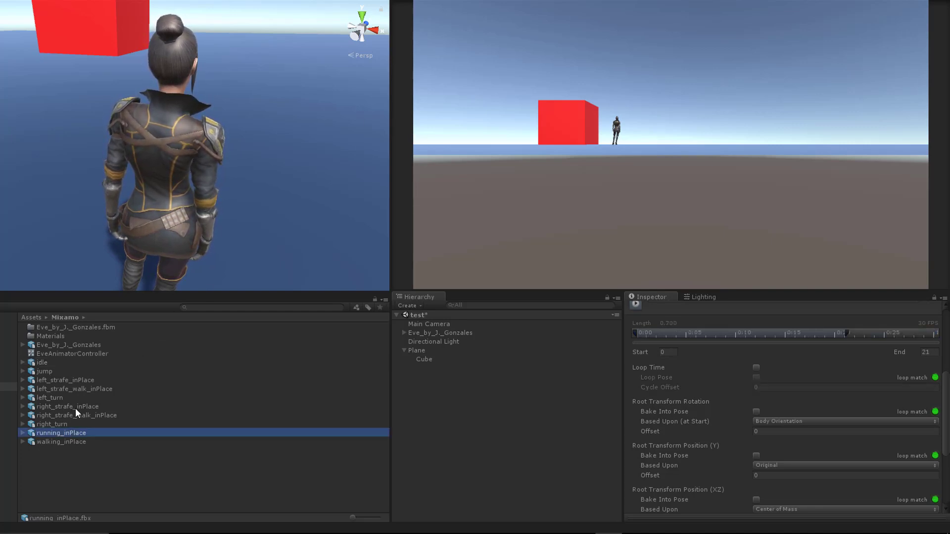
left_click(75, 408)
left_click(77, 381)
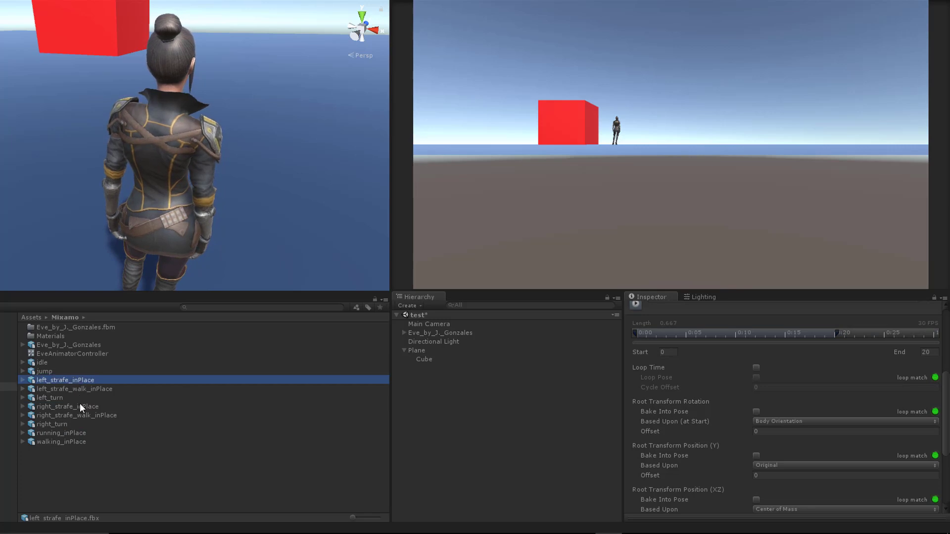
left_click(75, 406)
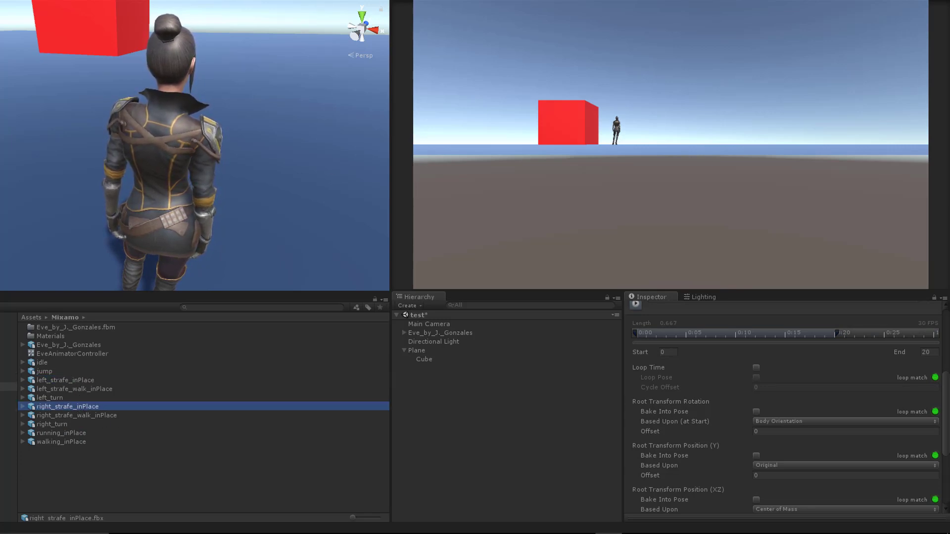
key("ctrl+p")
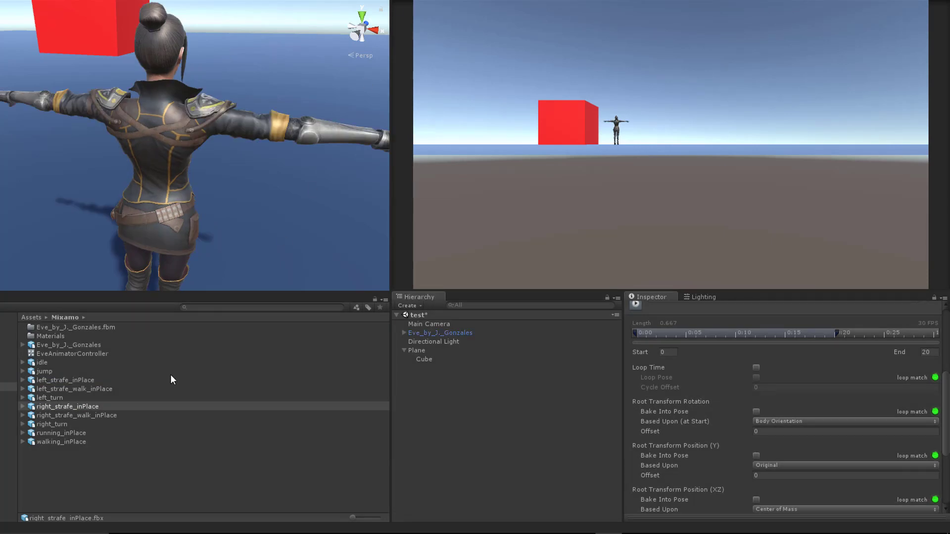
- Attach the MarioController script from the Assets folder to Eve and set its Velocity to 2
left_click(9, 378)
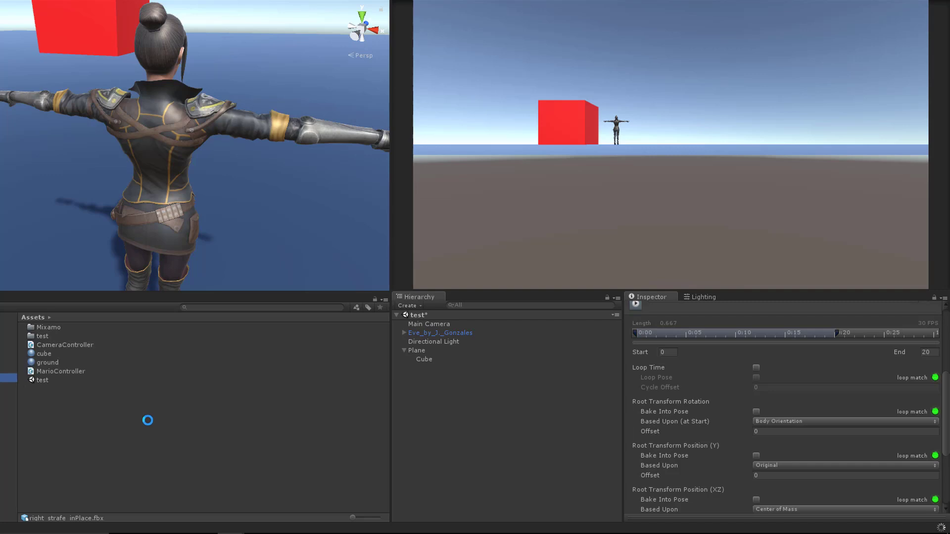
left_click(77, 365)
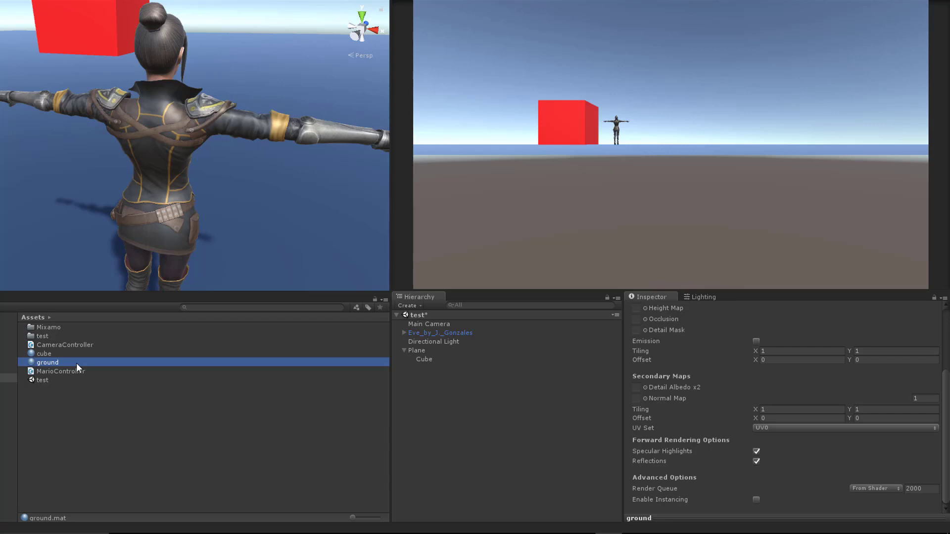
left_click_drag(75, 376, 75, 349)
key("Up")
left_click_drag(64, 371, 436, 334)
scroll(782, 426, "down", 1)
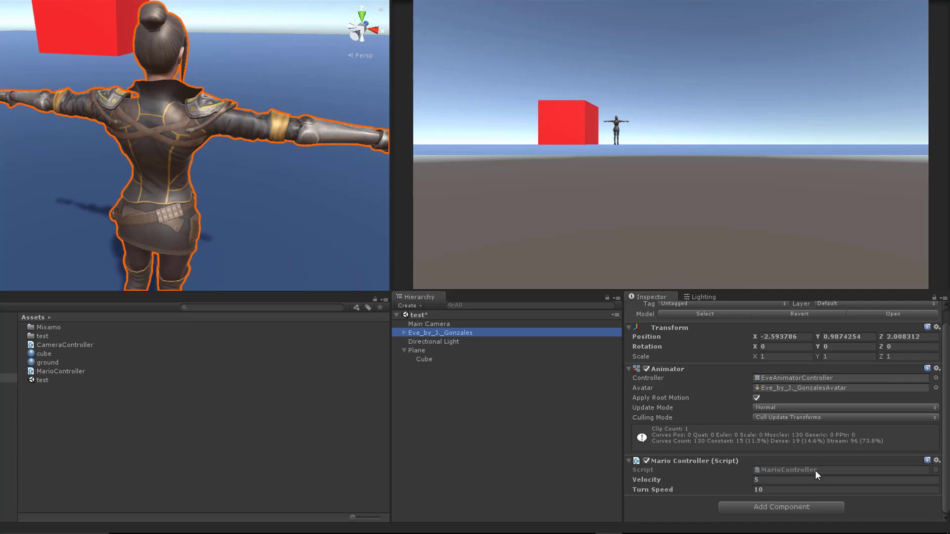
left_click(790, 480)
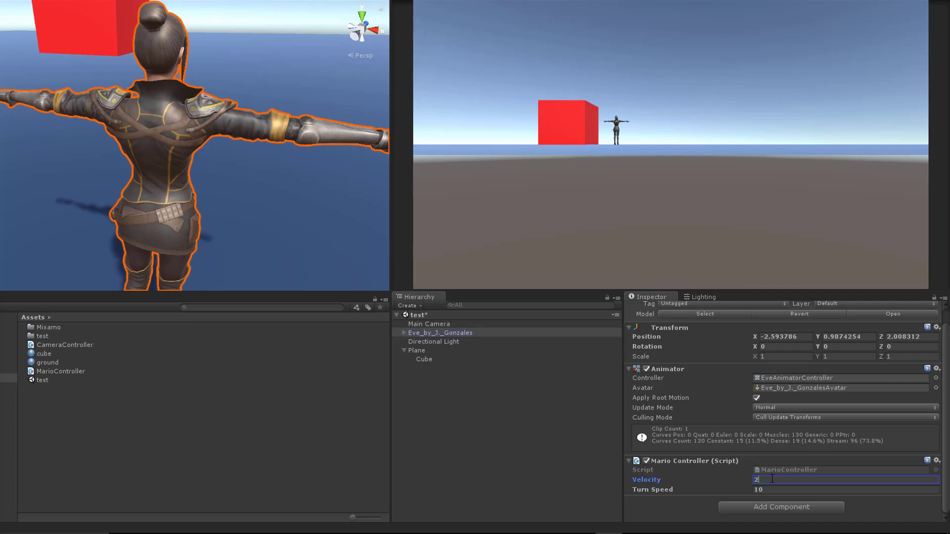
- Set the Main Camera's Camera Controller offset to Y 3 and Z -4, and assign Eve as its target
left_click(445, 324)
scroll(826, 489, "down", 5)
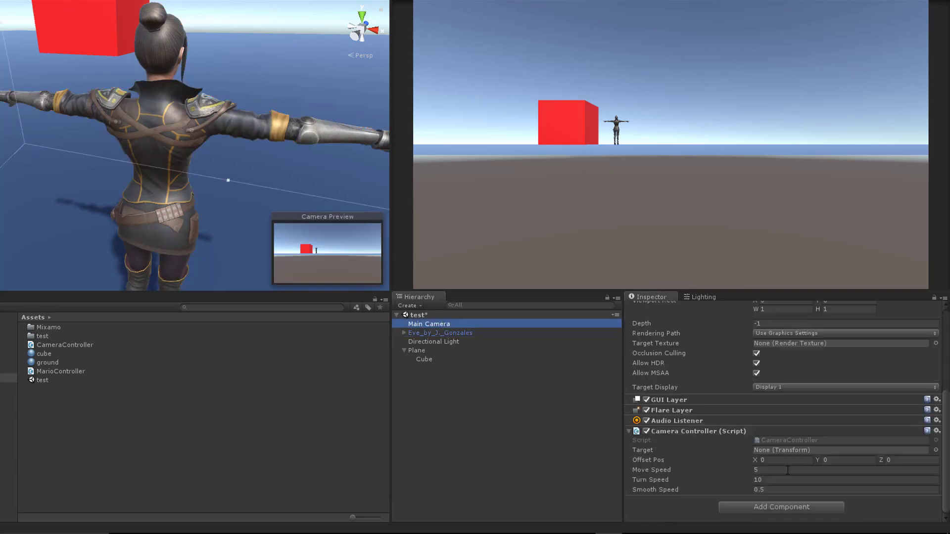
left_click(836, 460)
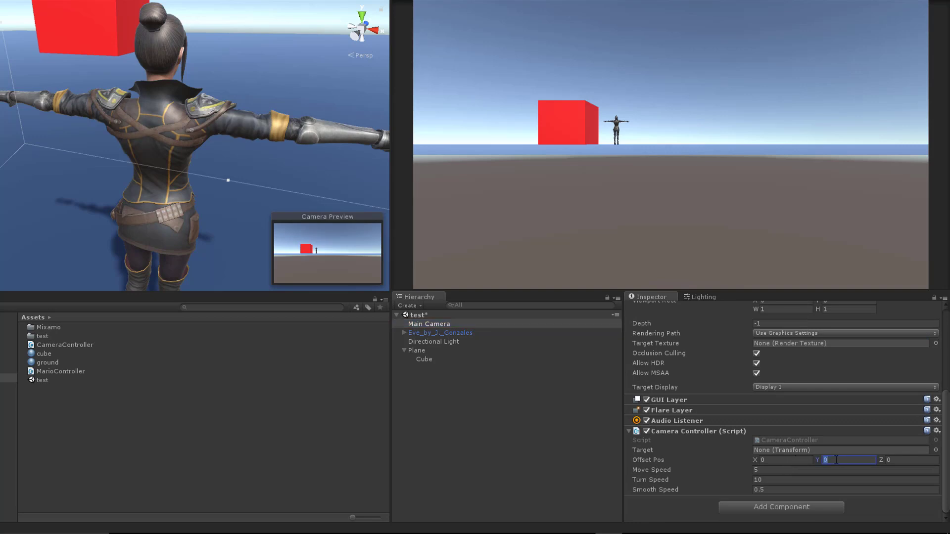
type("5")
left_click(907, 460)
type("-8")
double_click(887, 460)
type("-4")
left_click(827, 460)
type("3")
key("Return")
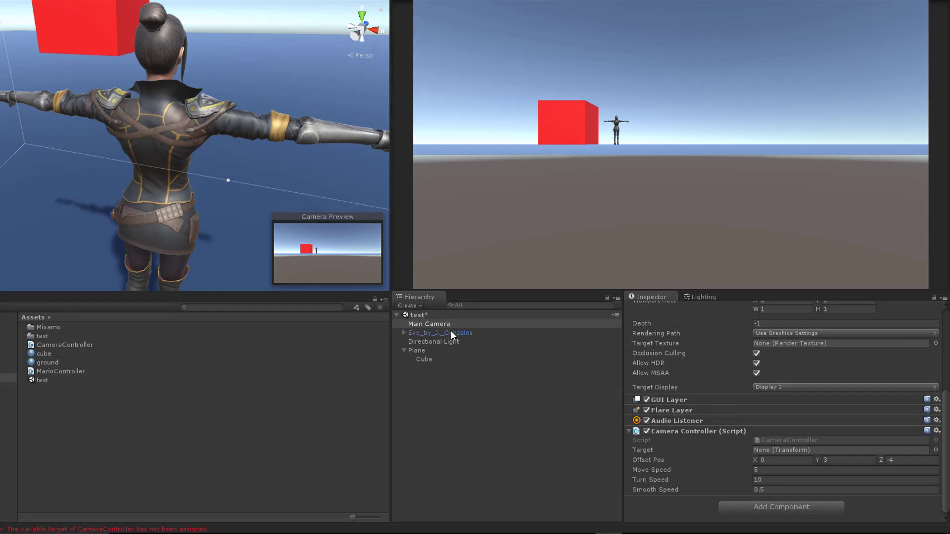
left_click_drag(452, 333, 812, 450)
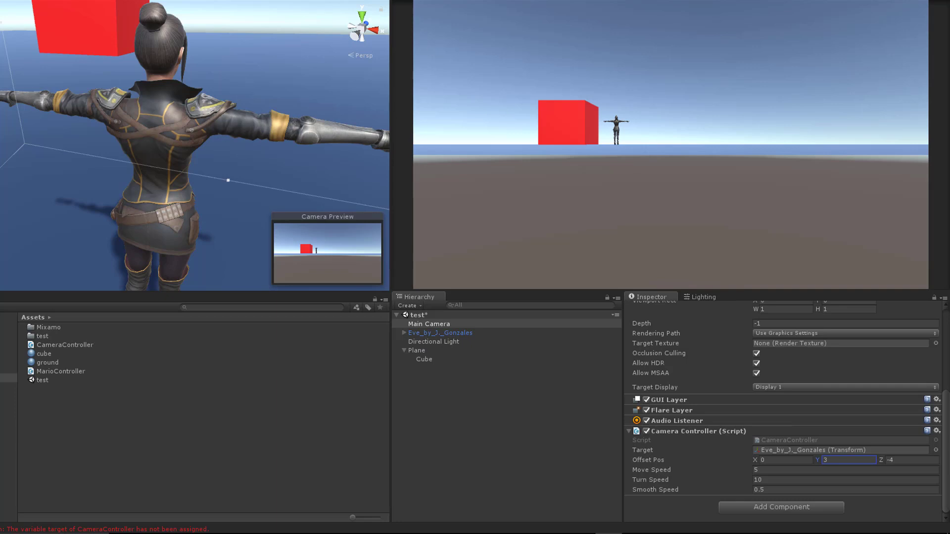
- Run the scene, turn and walk Eve around to test the following camera, and stop it
key("ctrl+p")
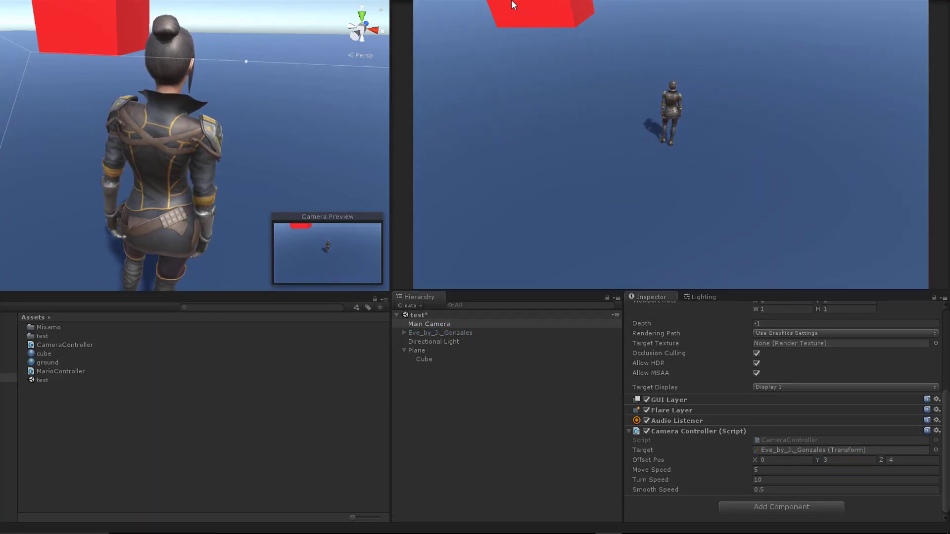
key("Right")
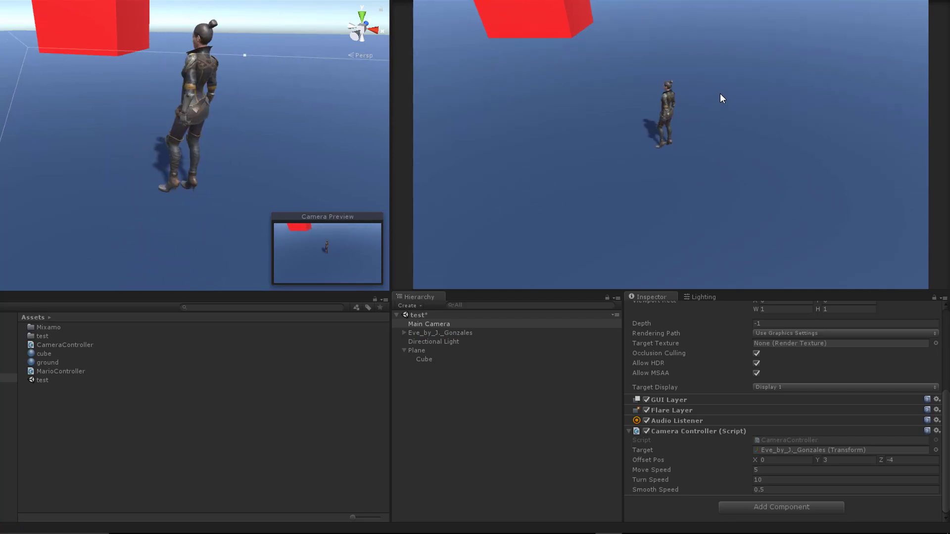
key("Up")
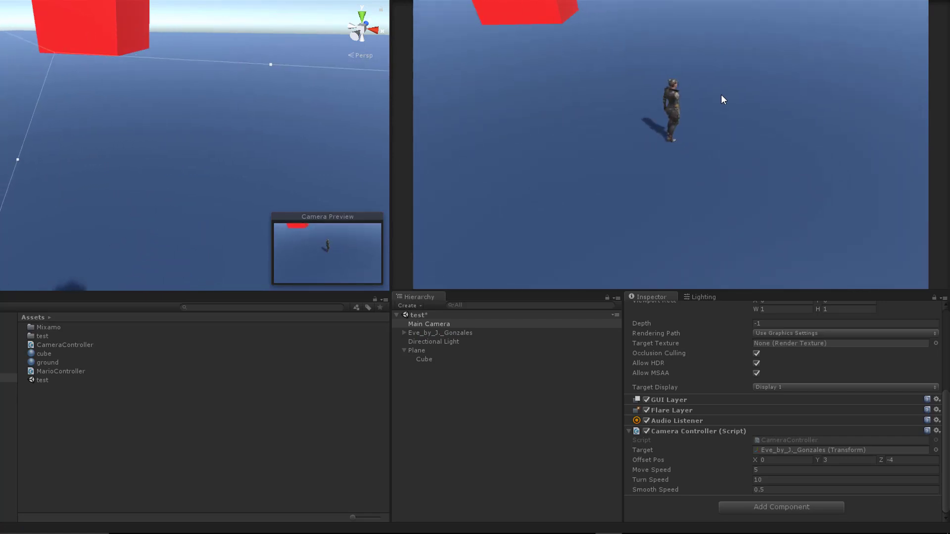
key("ctrl+p")
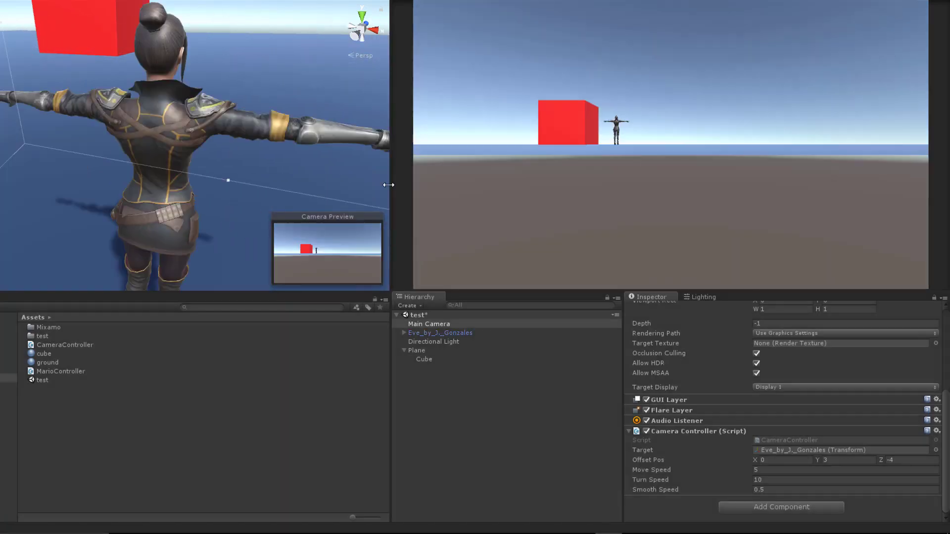
- Open the CameraController script in Visual Studio Code, rename its FixedUpdate method to LateUpdate, and save it
double_click(49, 349)
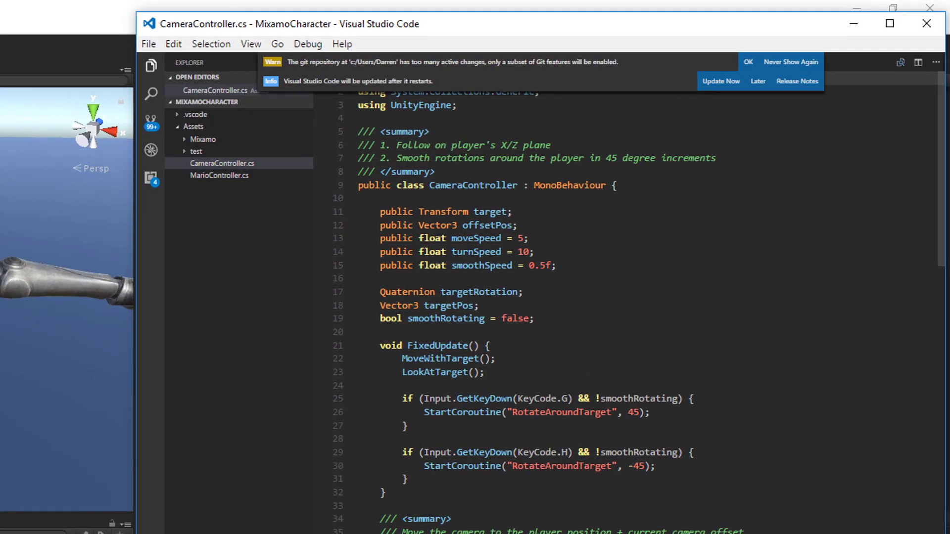
left_click(758, 80)
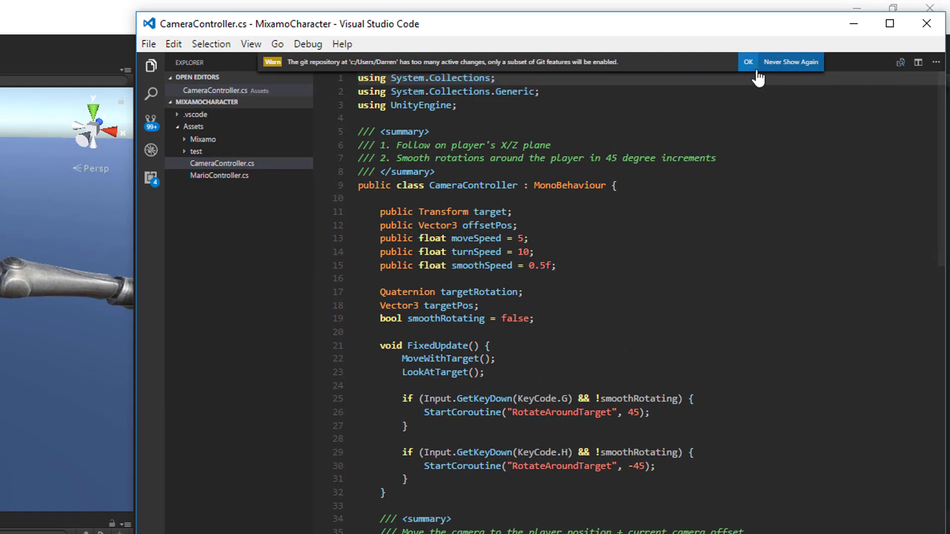
scroll(456, 378, "down", 1)
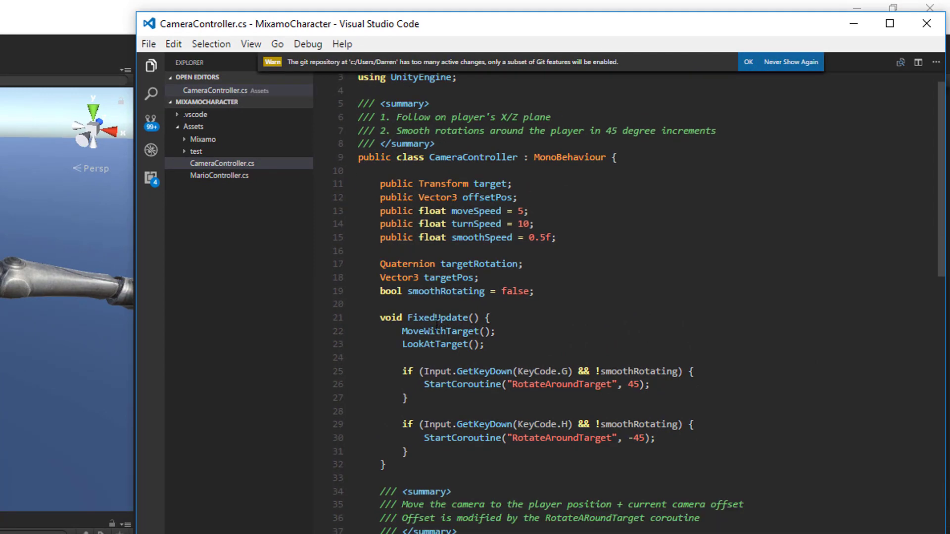
double_click(438, 317)
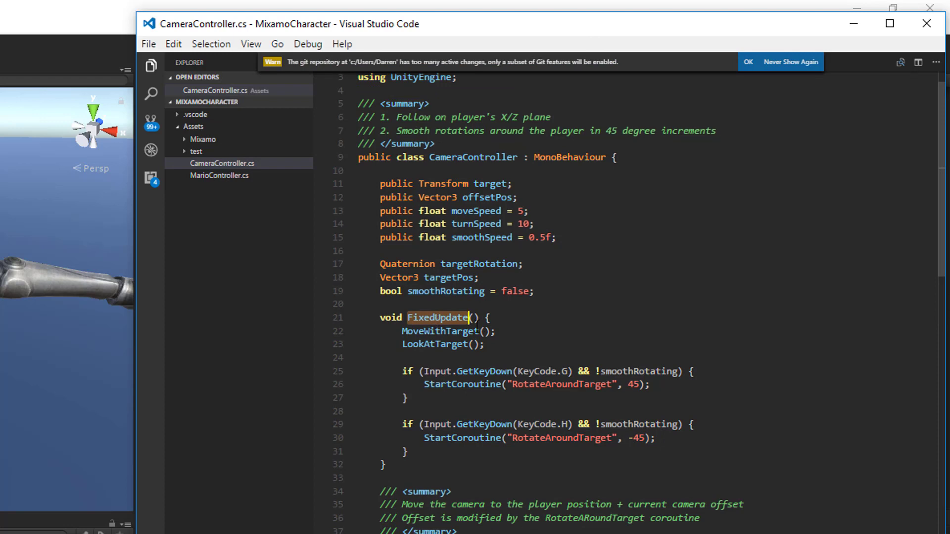
key("BackSpace")
type("LateUpd")
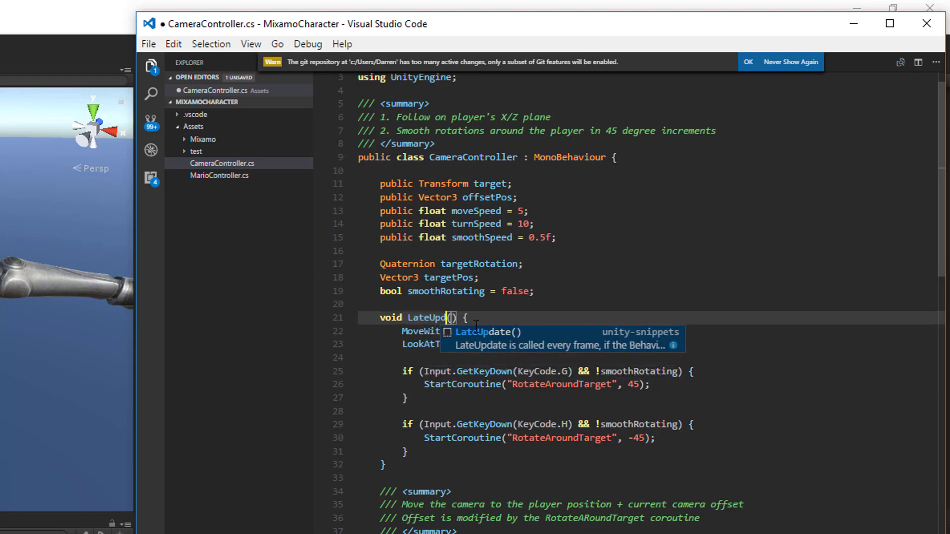
type("ate")
key("ctrl+s")
left_click(509, 327)
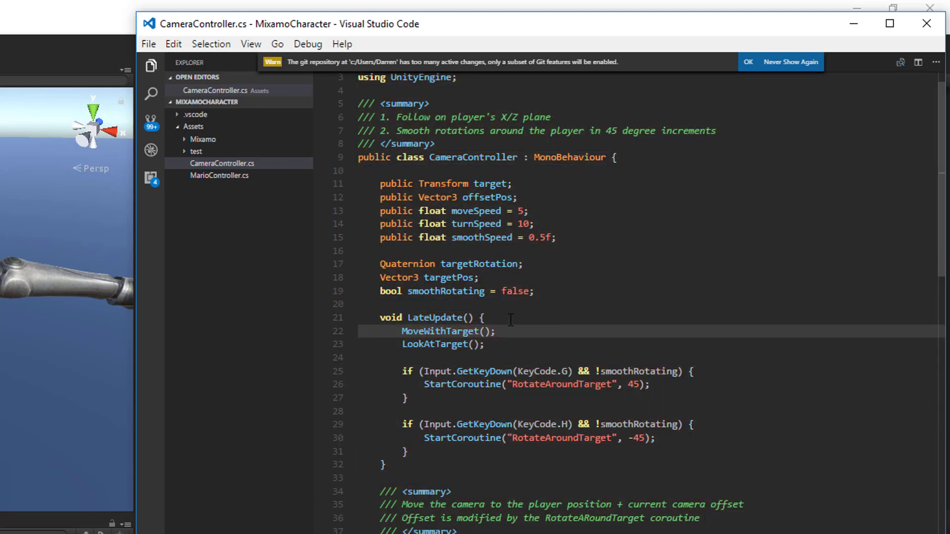
- Switch back to Unity, run the scene to test Eve's movement with the edited camera script, and stop it
key("alt+Tab")
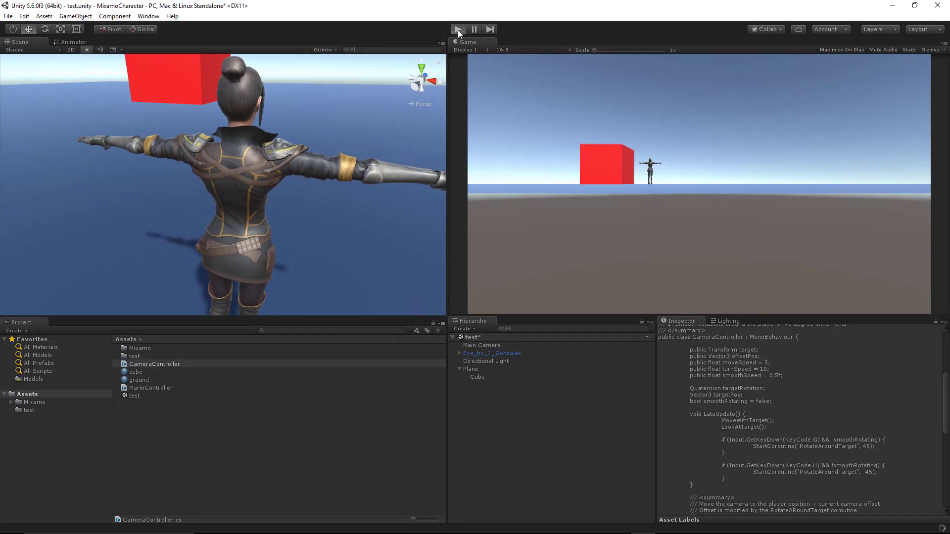
key("ctrl+p")
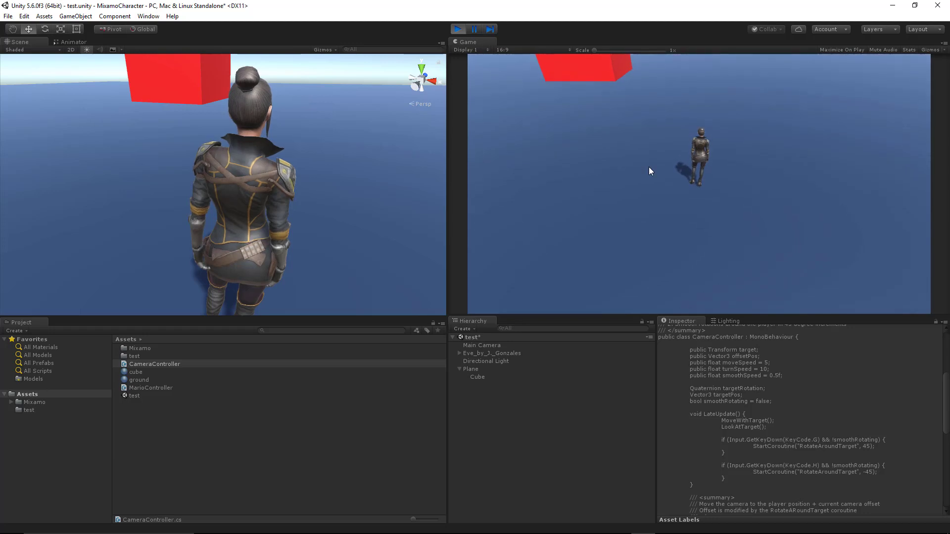
key("s")
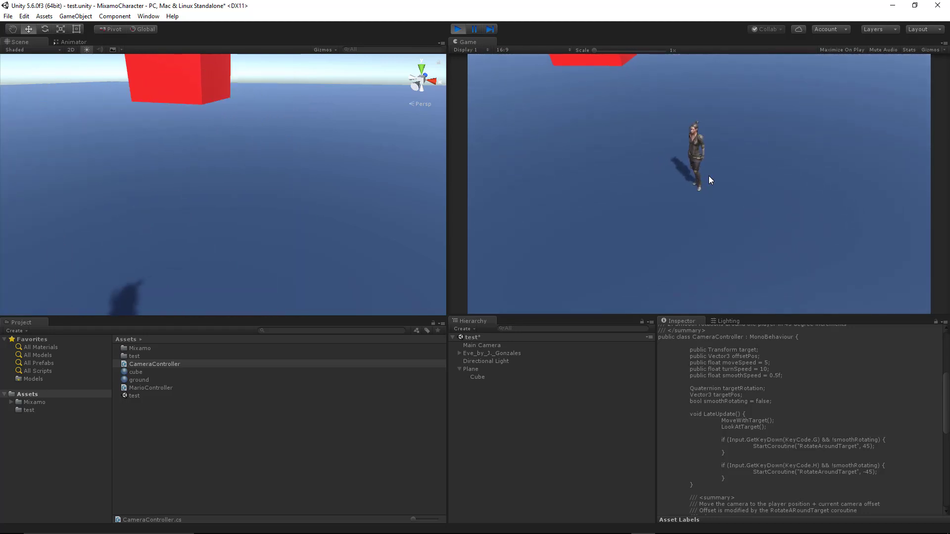
key("w")
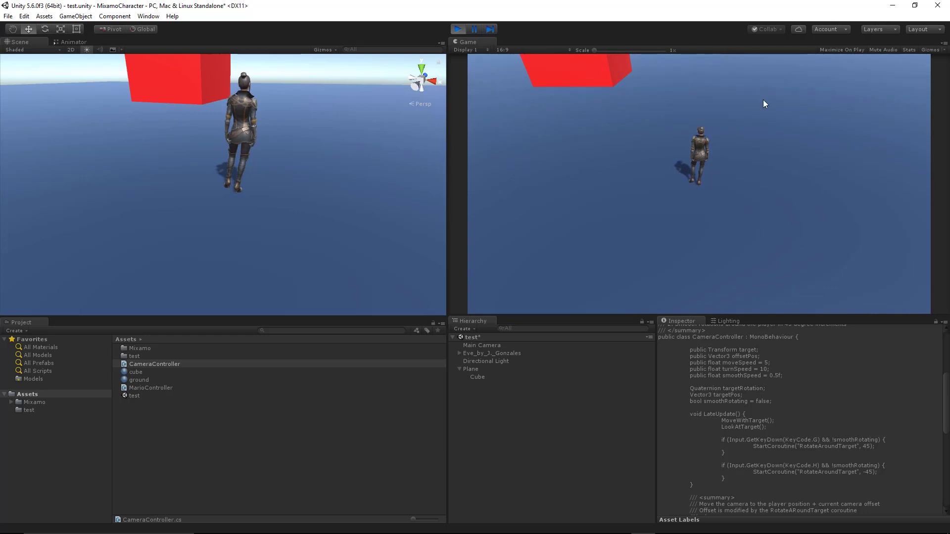
left_click(460, 31)
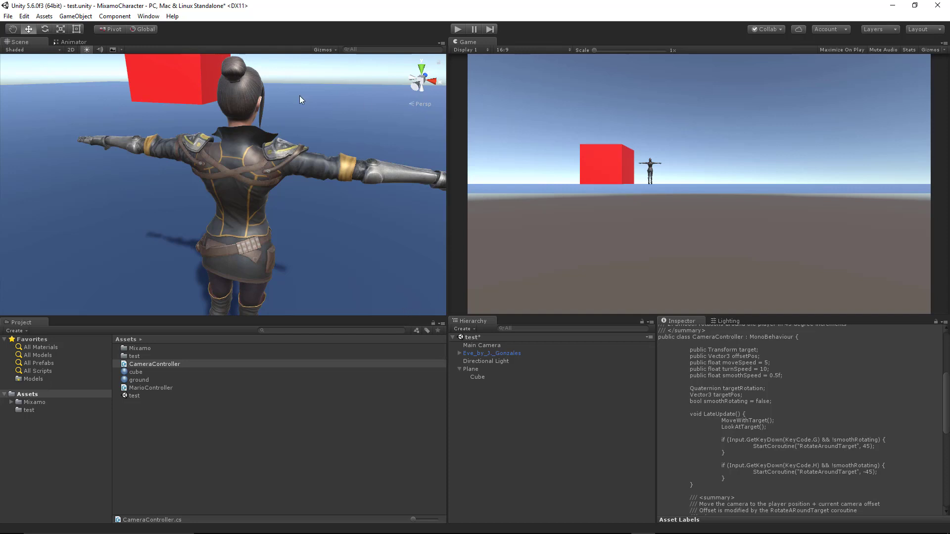
- Add a second, empty motion to the Blend Tree in EveAnimatorController
left_click(72, 43)
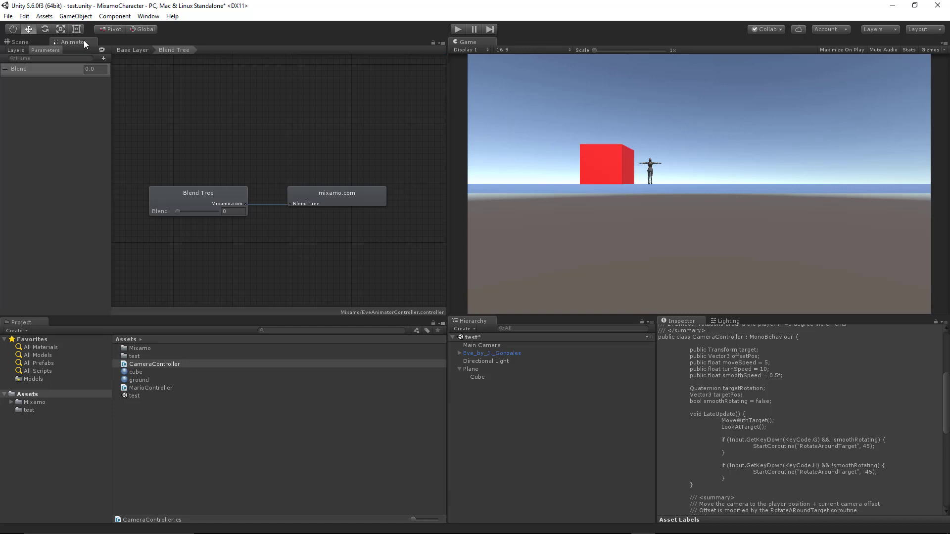
left_click(215, 201)
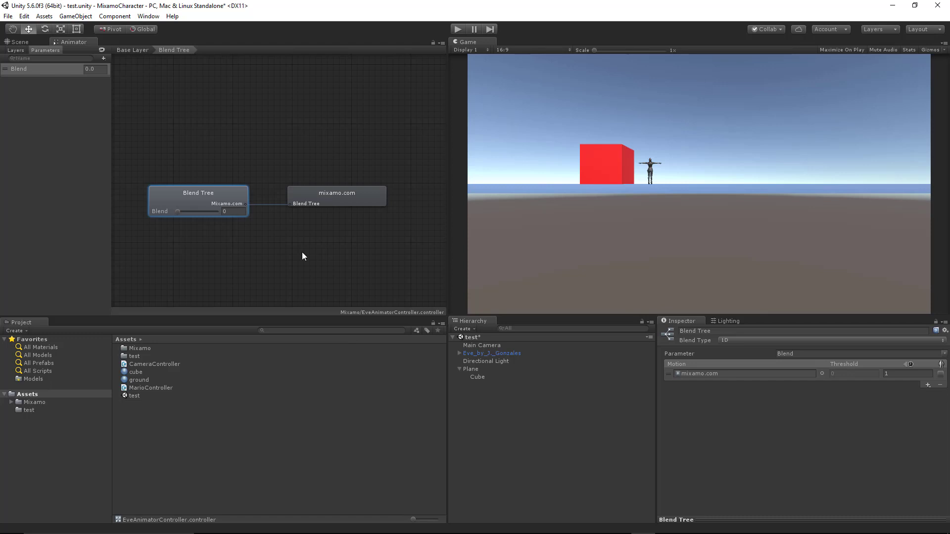
right_click(227, 198)
left_click(262, 206)
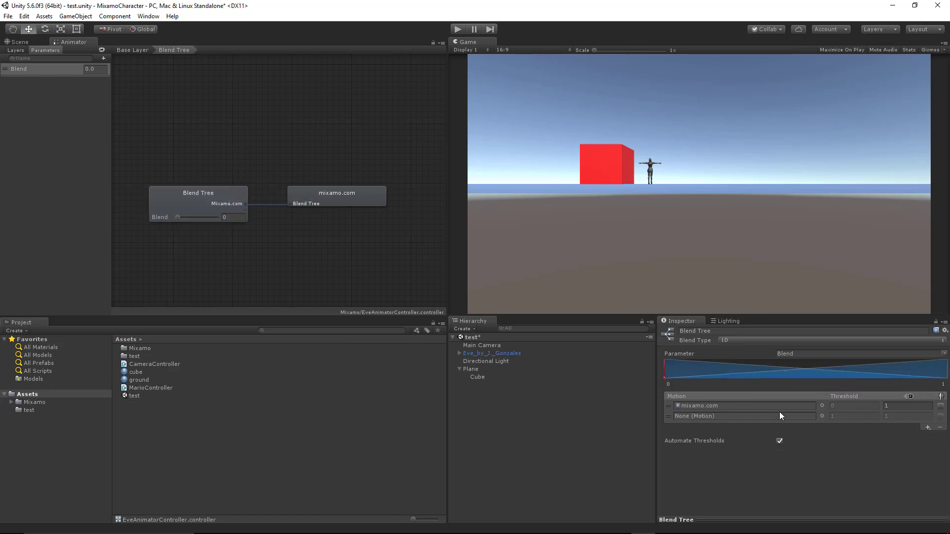
- Assign the running_inPlace clip to the Blend Tree's second motion and try the Blend value between 0 and 0.51
left_click(808, 420)
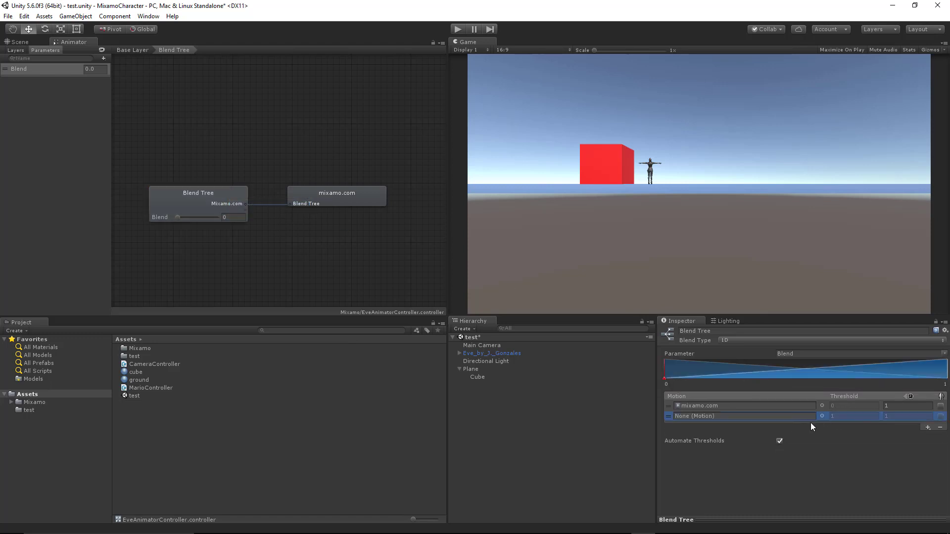
left_click(822, 416)
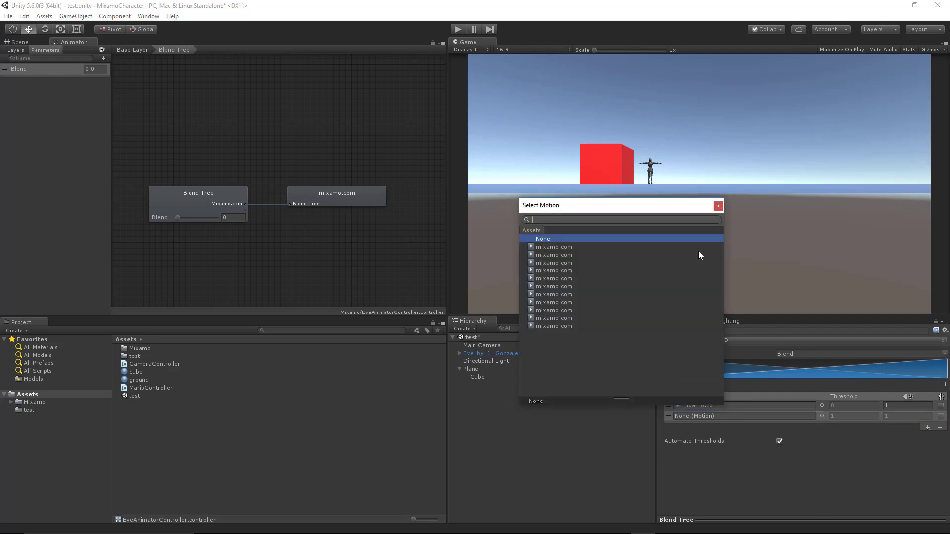
left_click(718, 205)
left_click(58, 403)
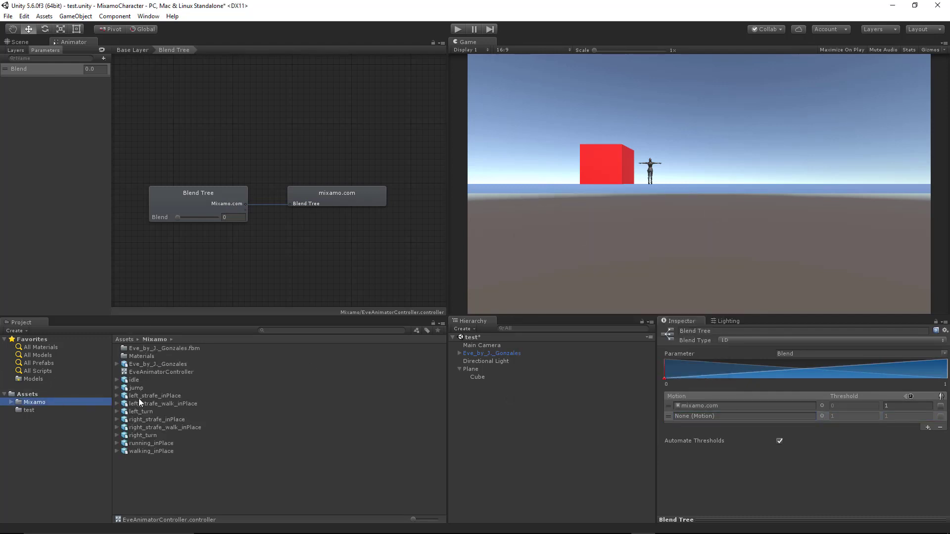
left_click(115, 443)
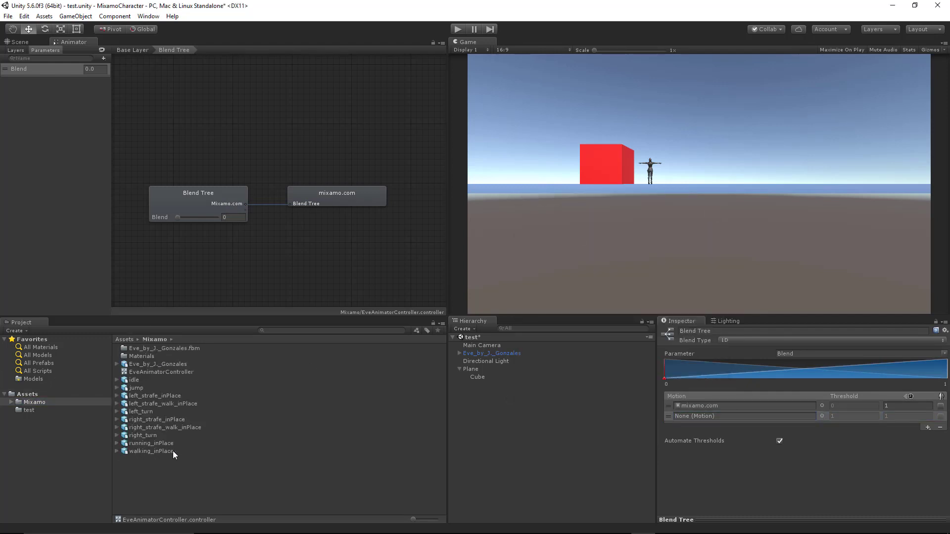
left_click(117, 443)
left_click_drag(139, 458, 705, 416)
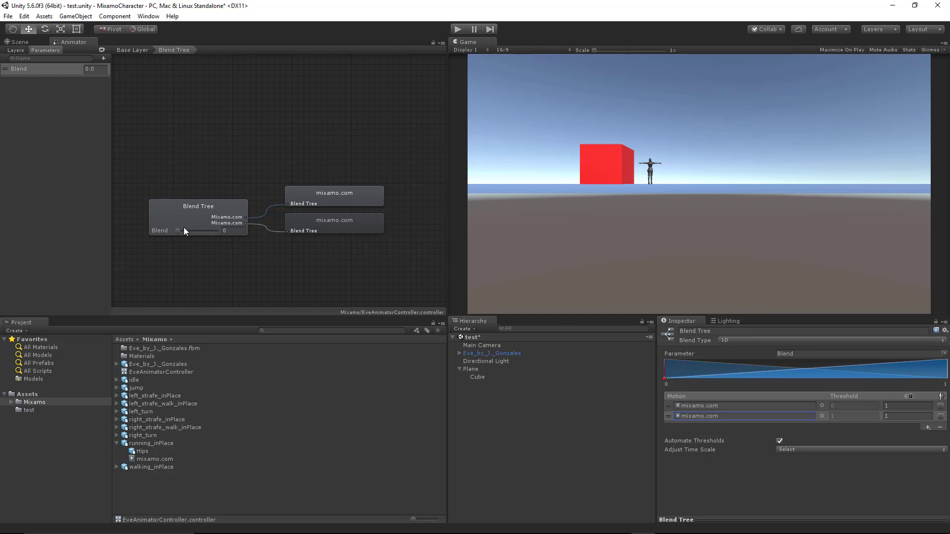
mouse_move(183, 228)
left_mouse_down()
mouse_move(233, 233)
mouse_move(200, 231)
left_mouse_up()
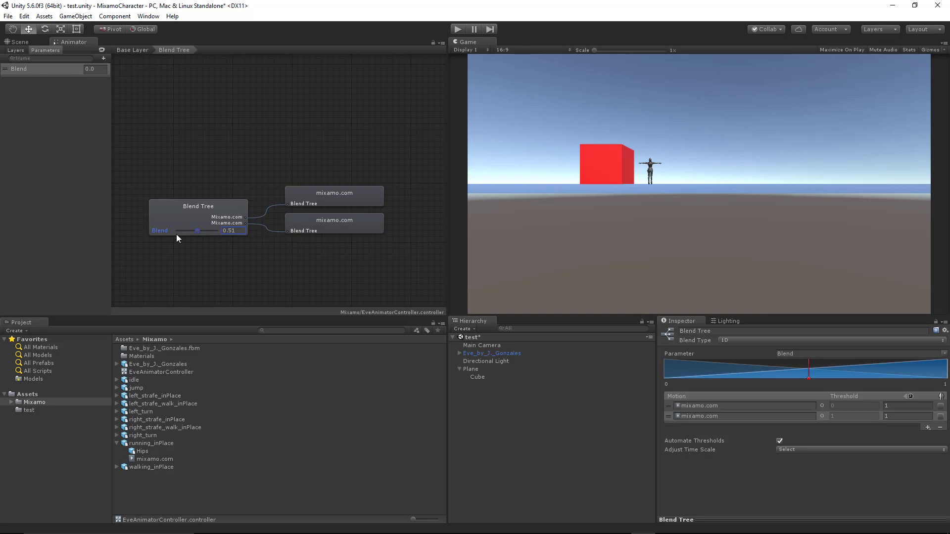
left_click_drag(197, 231, 176, 231)
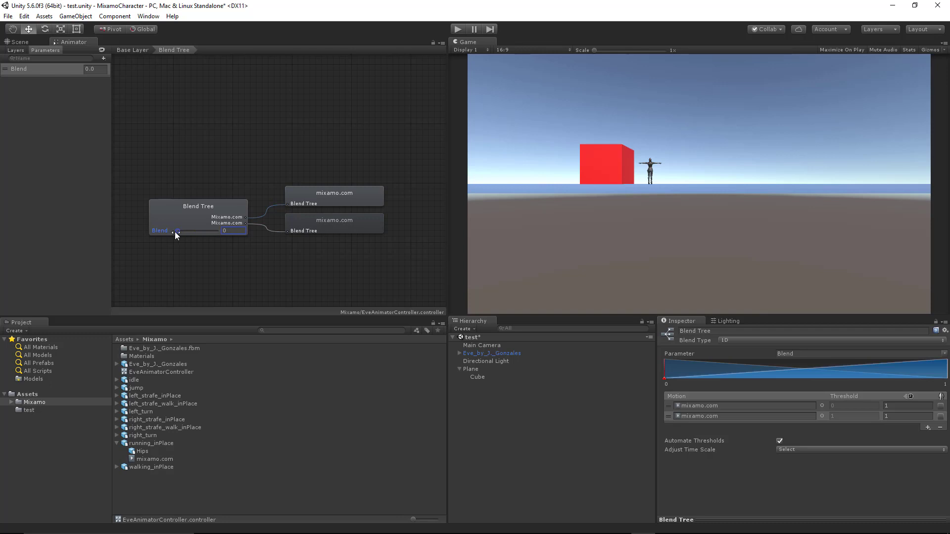
- Change the Blend Tree's type to 2D Simple Directional and rename the Blend parameter as BlendX
left_click(757, 341)
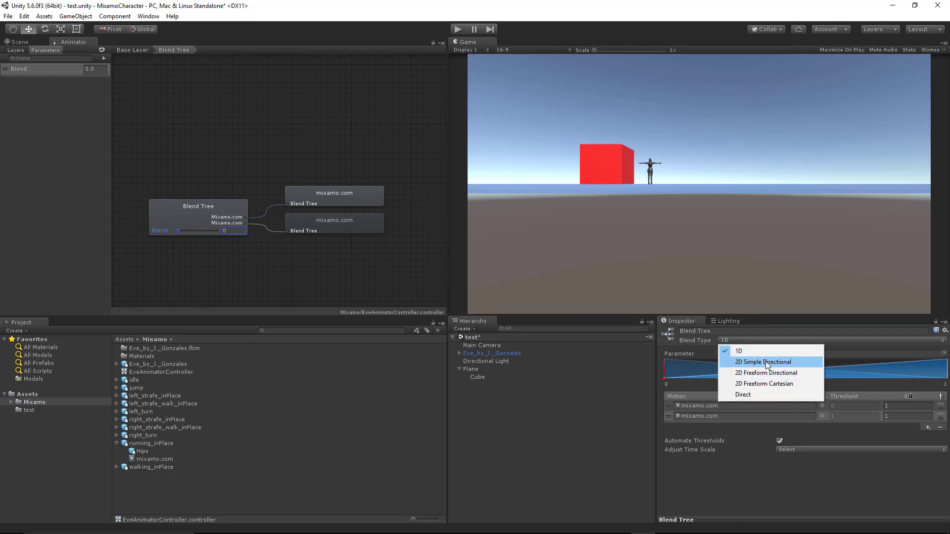
left_click(765, 361)
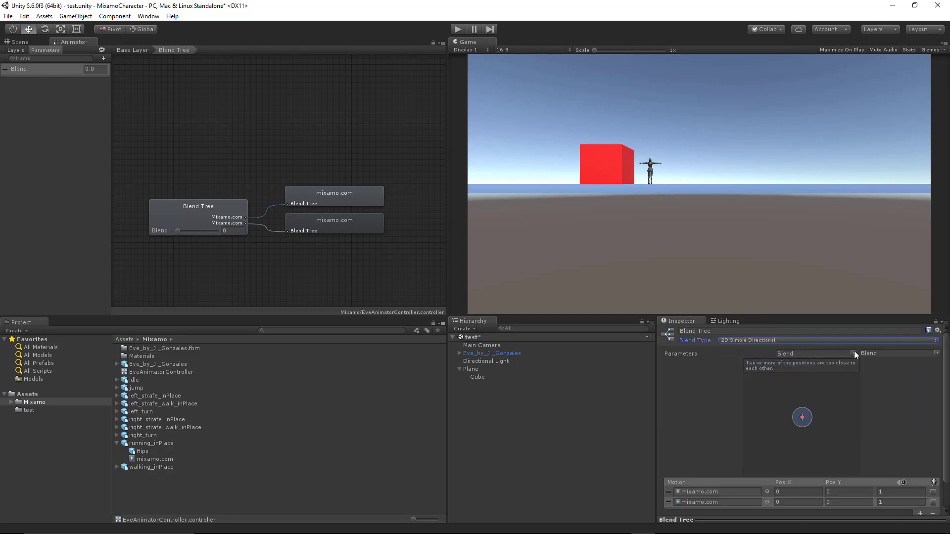
left_click(57, 69)
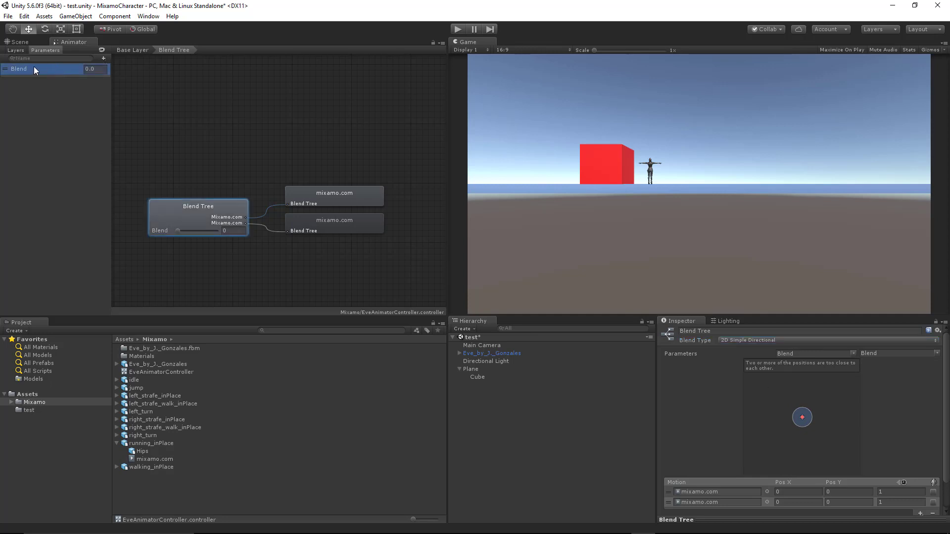
double_click(34, 69)
type("Ble")
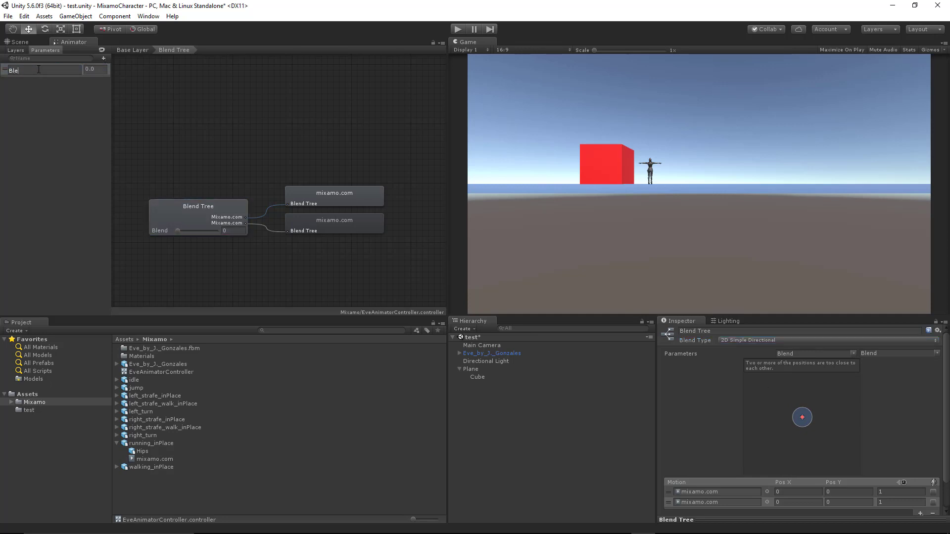
type("ndX")
key("Return")
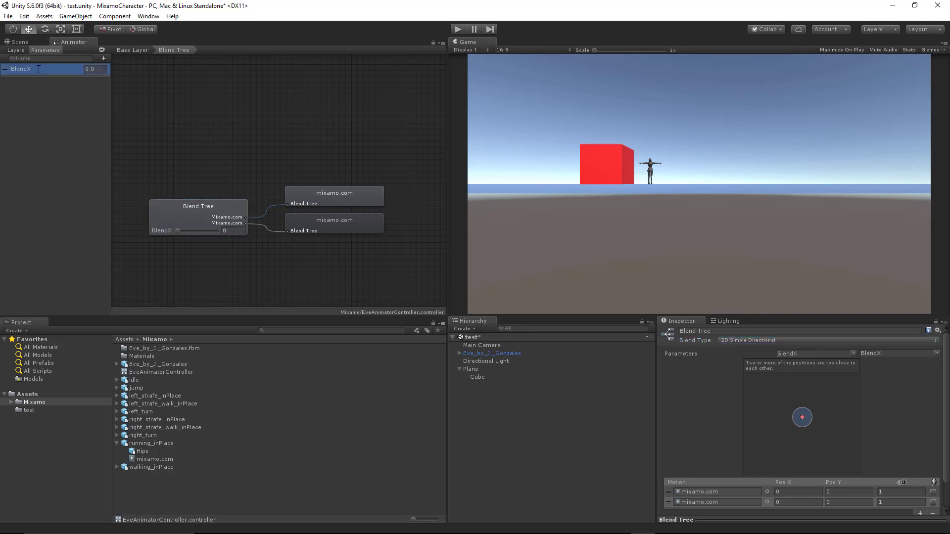
- Add a float parameter named BlendY and assign it as the Blend Tree's second parameter
left_click(102, 58)
left_click(120, 69)
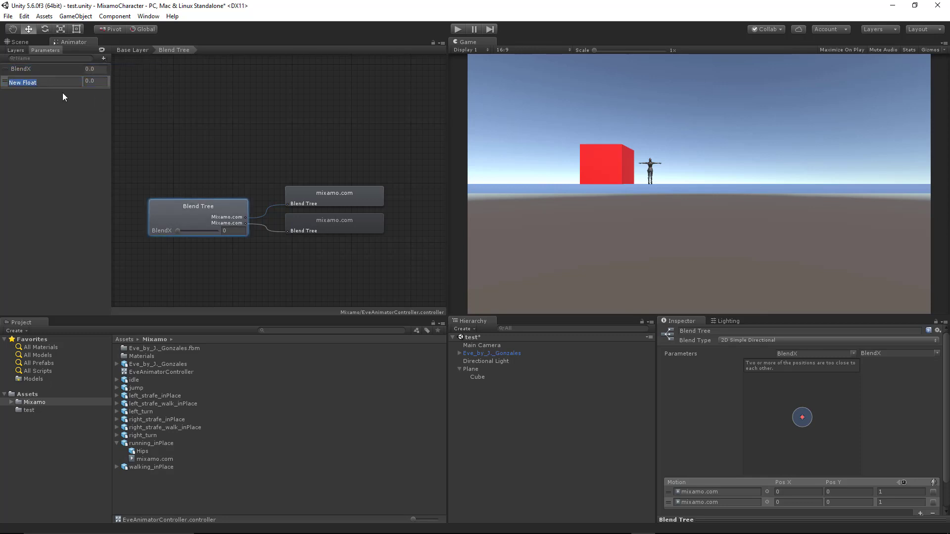
type("BlendY")
key("Return")
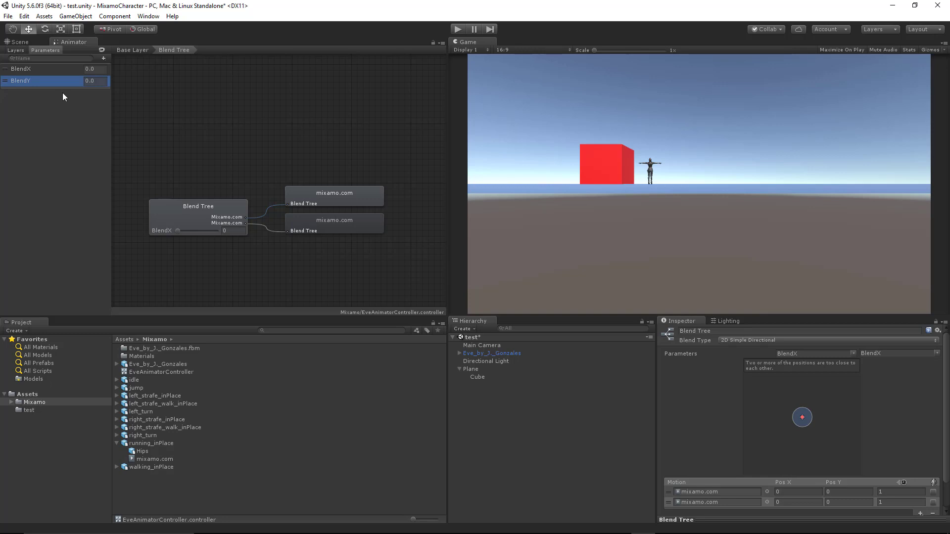
double_click(37, 68)
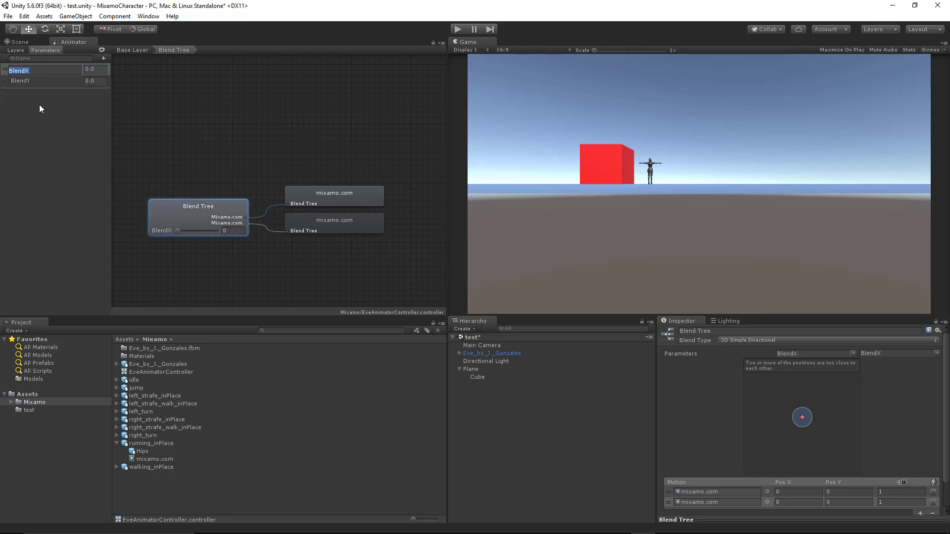
left_click(46, 81)
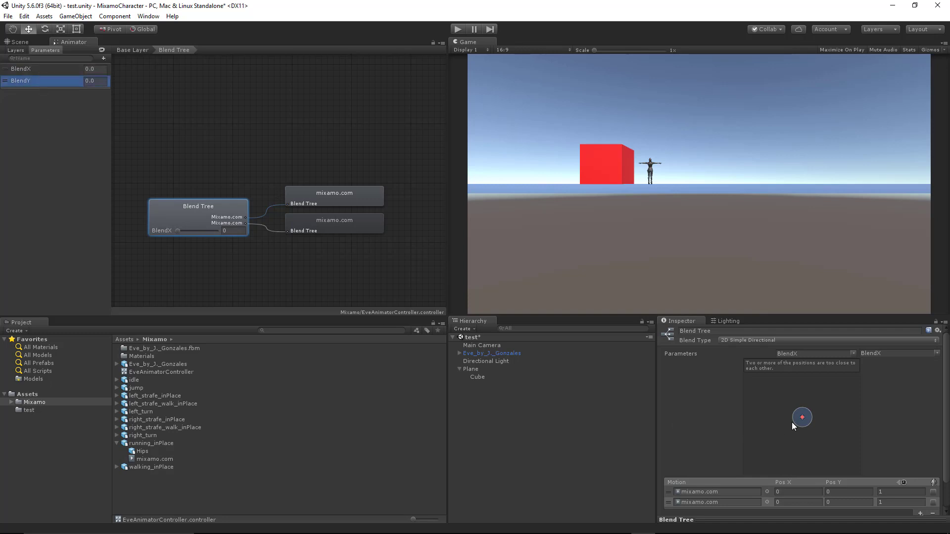
left_click(936, 353)
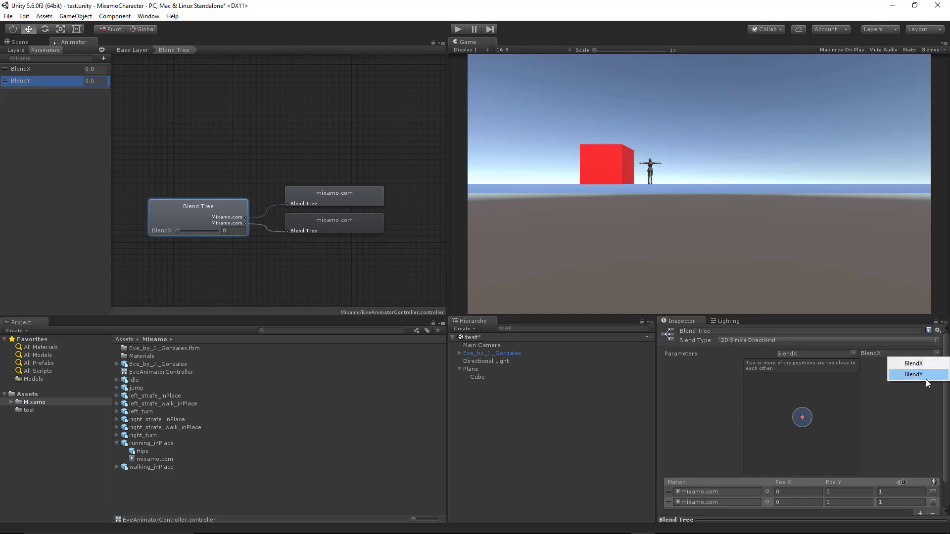
left_click(925, 375)
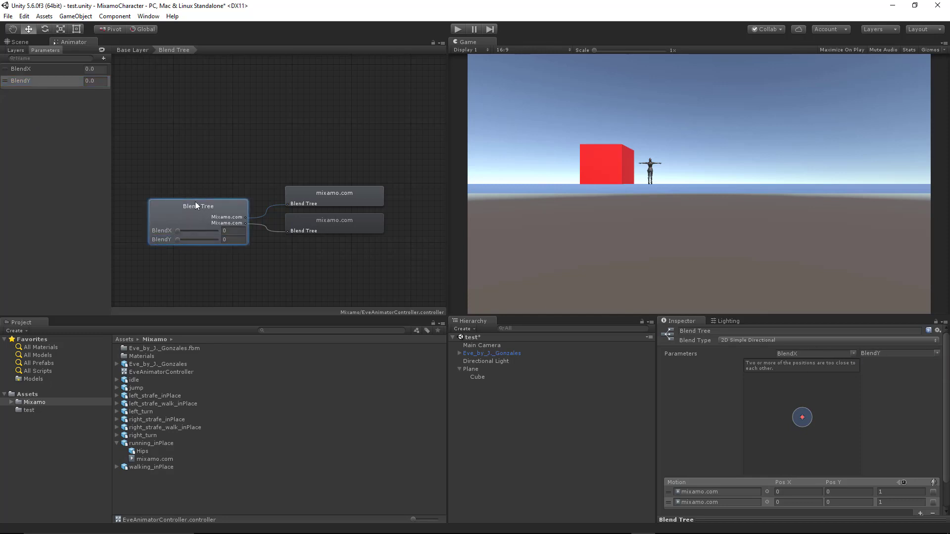
- Check which project clips the Blend Tree's two motions refer to
mouse_move(180, 227)
left_mouse_down()
mouse_move(241, 246)
mouse_move(156, 251)
mouse_move(176, 233)
left_mouse_up()
scroll(782, 442, "down", 3)
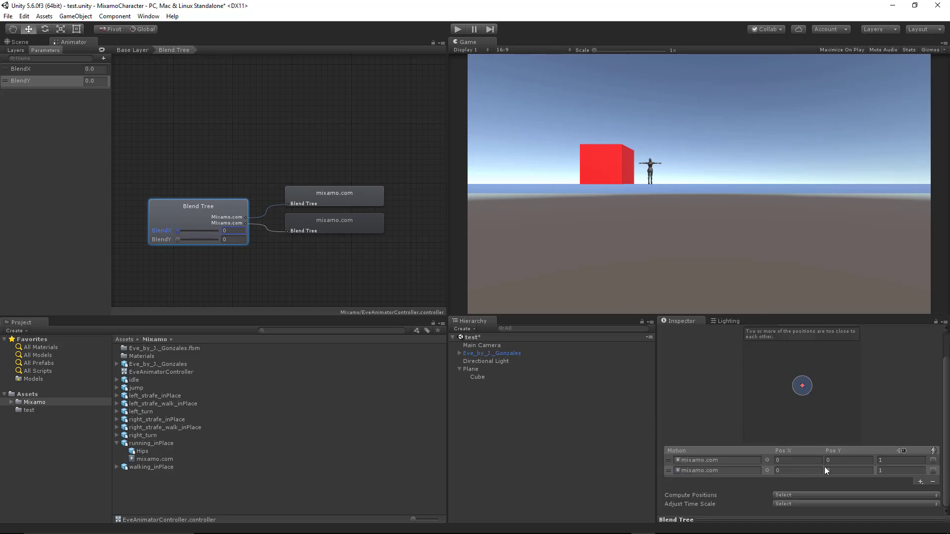
left_click(716, 470)
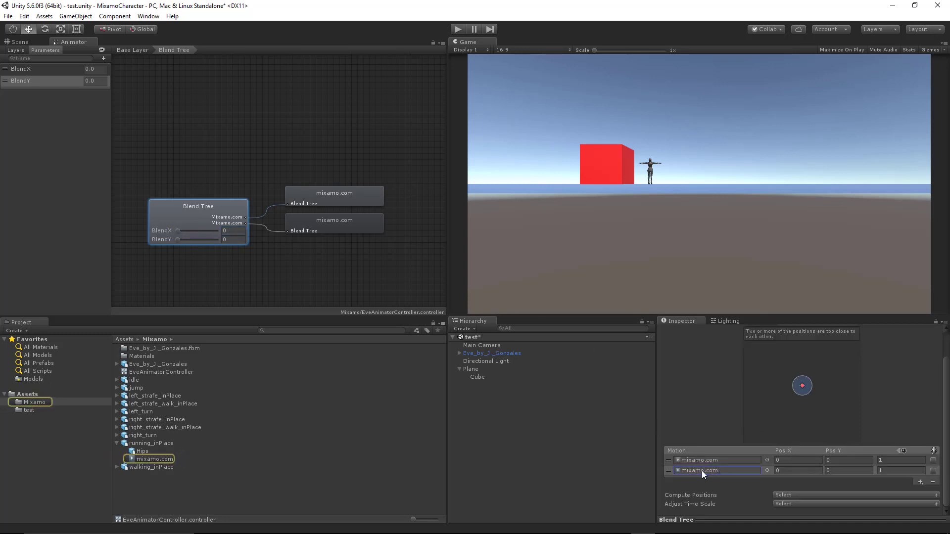
left_click(699, 460)
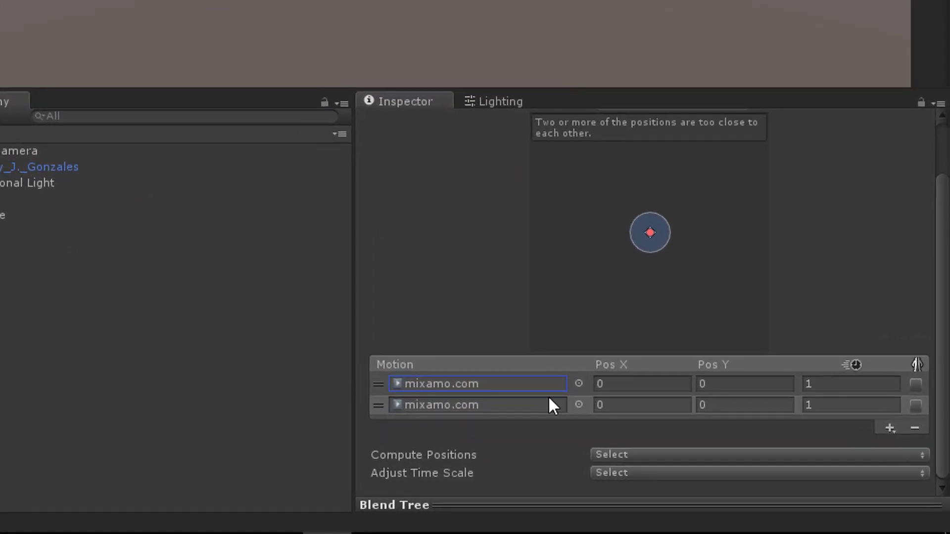
left_click(745, 467)
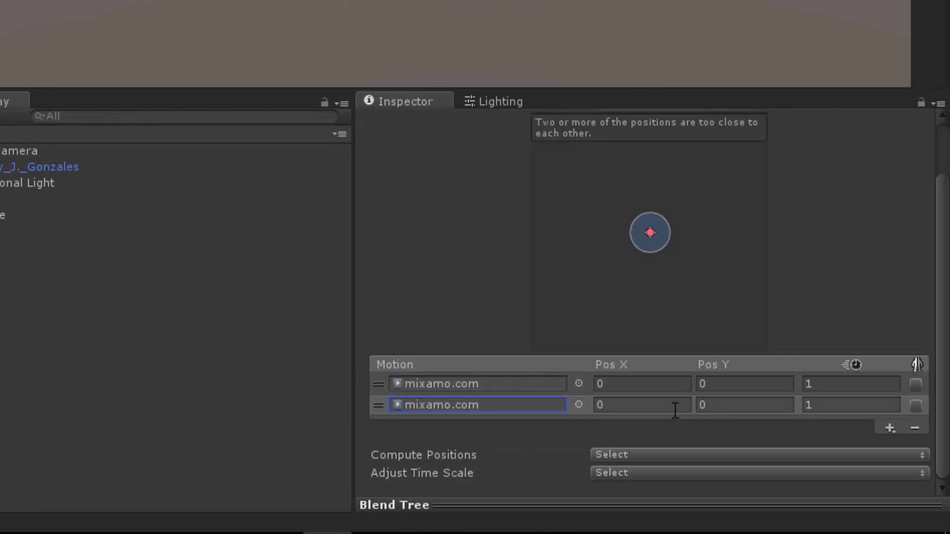
- Try setting the second motion's Pos Y to 1, and run and stop the scene
left_click(745, 406)
type("1")
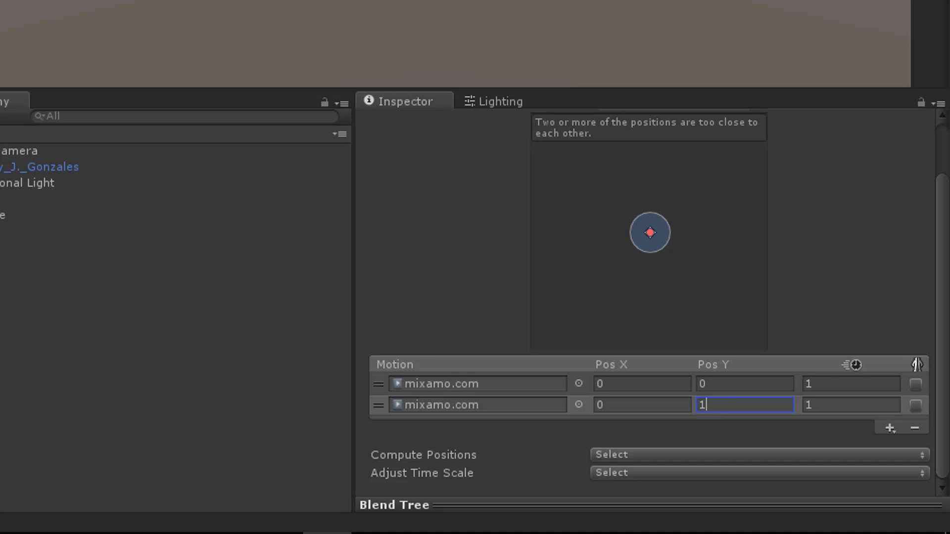
key("ctrl+p")
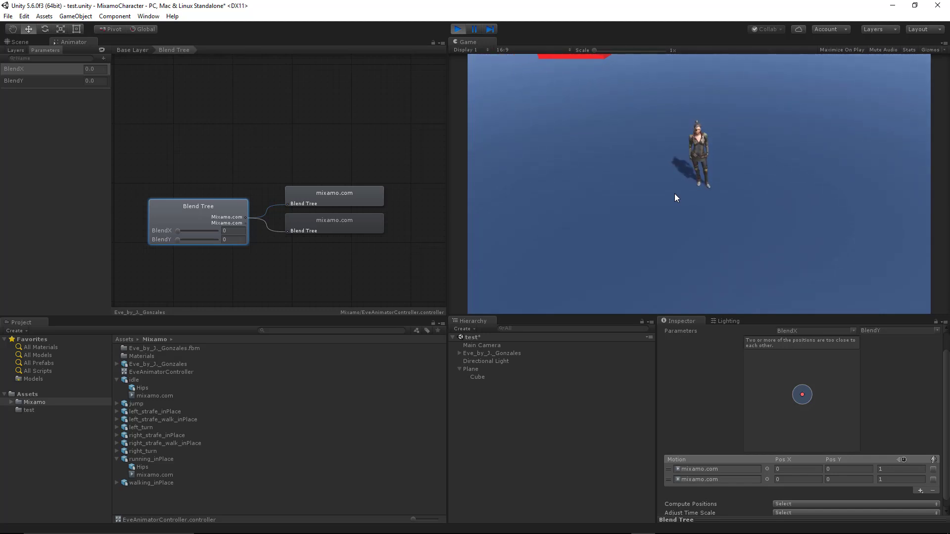
left_click(458, 30)
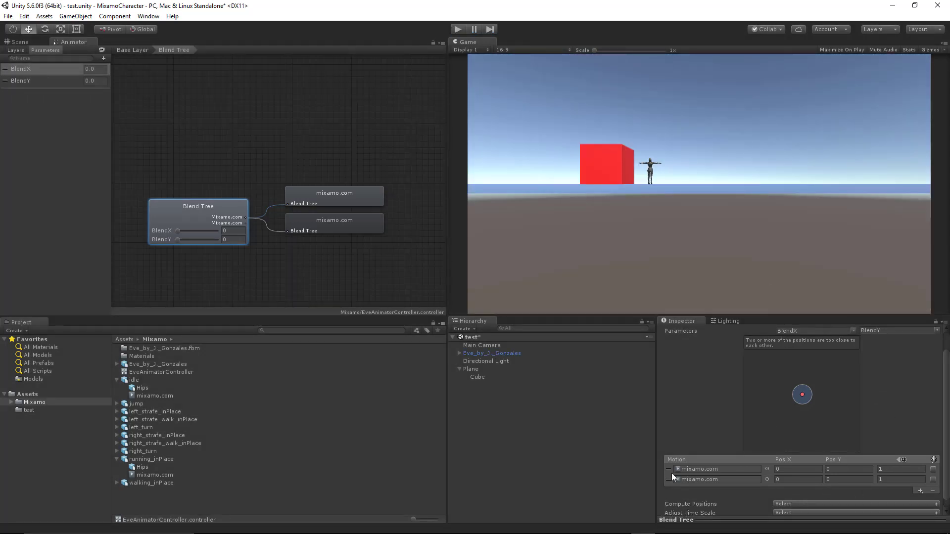
- Set Pos Y of the Blend Tree's second motion to 1
left_click(836, 480)
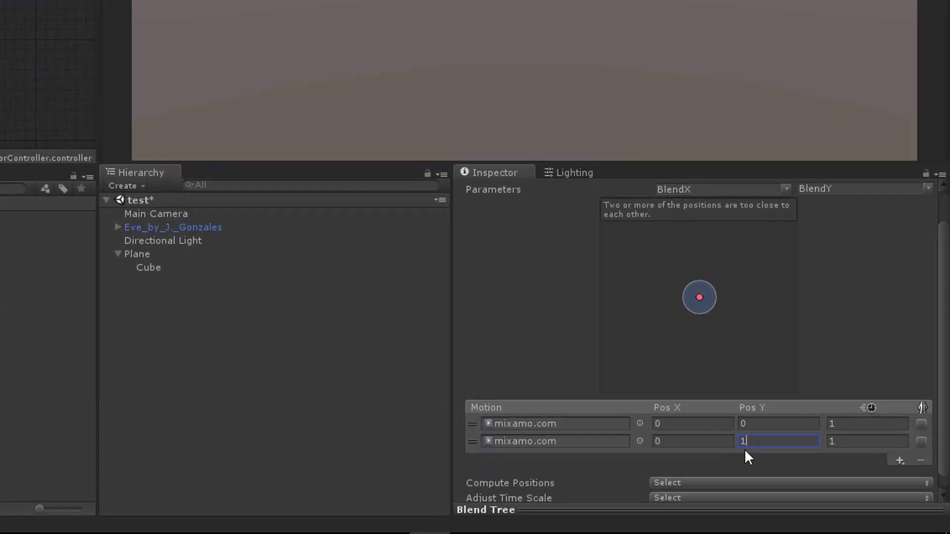
type("1")
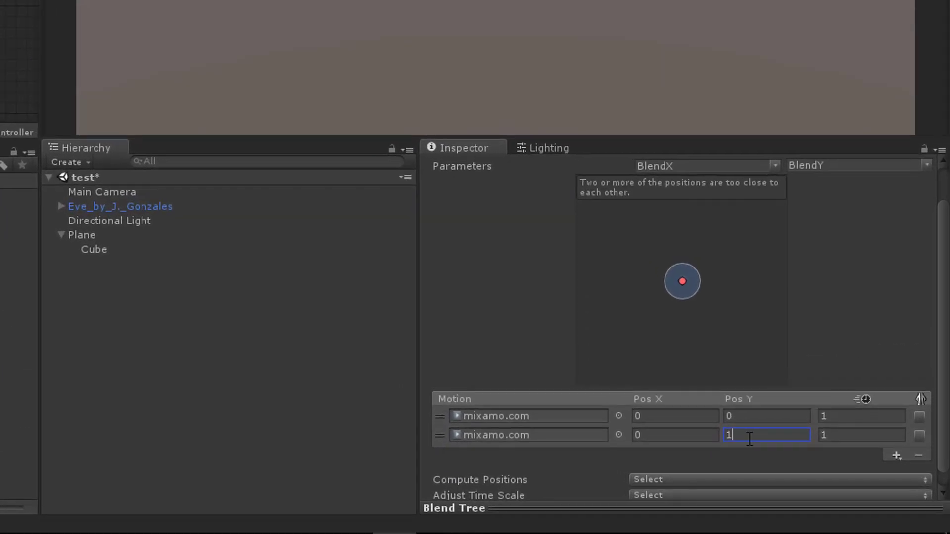
key("Return")
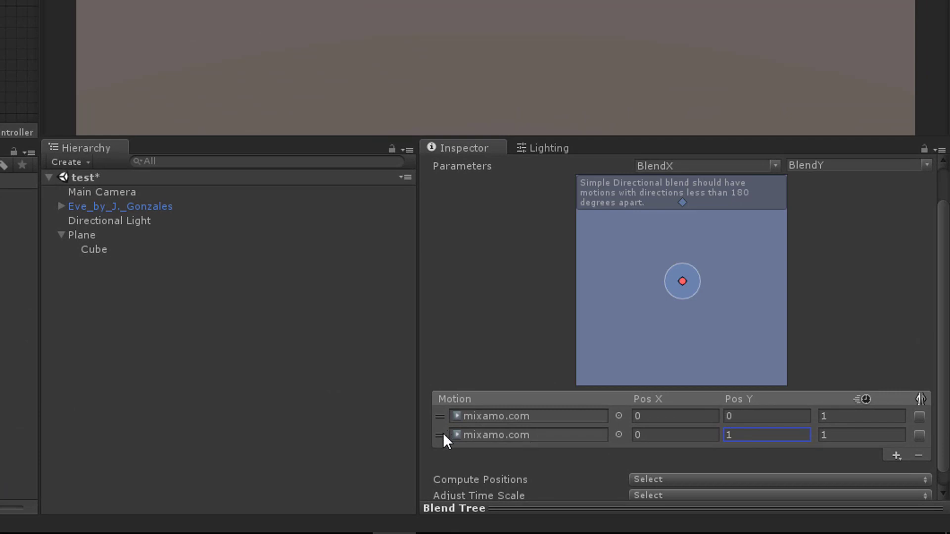
- Add a third motion to the Blend Tree using the running_inPlace clip, with Pos Y set to -1
right_click(63, 103)
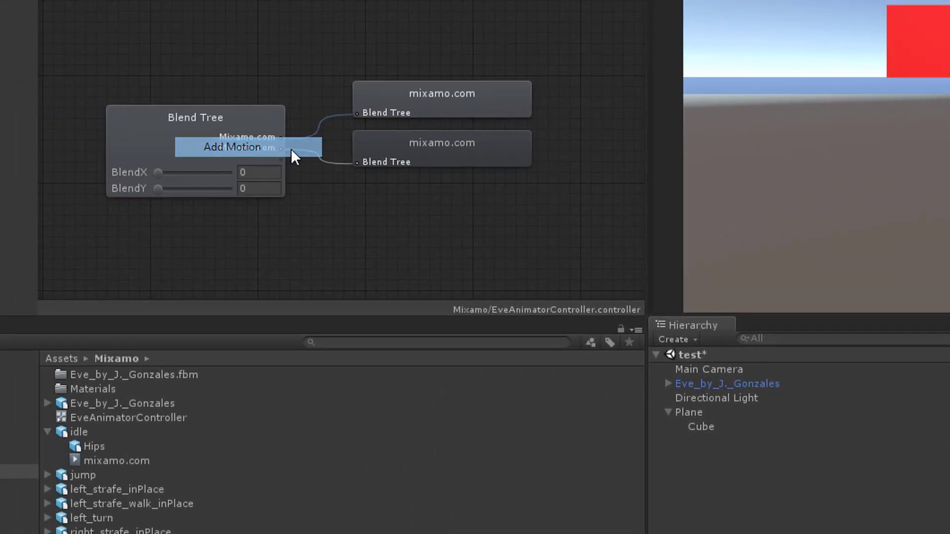
left_click(294, 157)
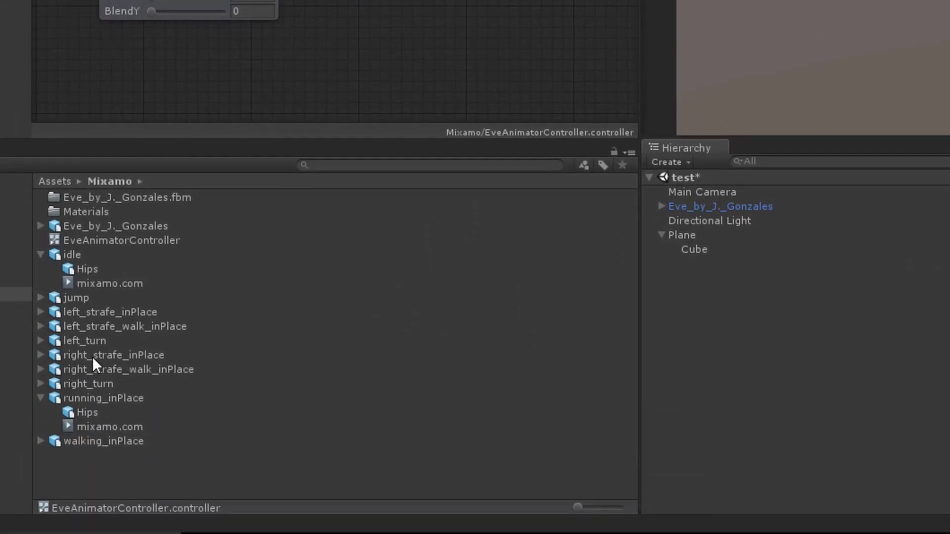
left_click_drag(18, 427, 530, 454)
left_click(753, 457)
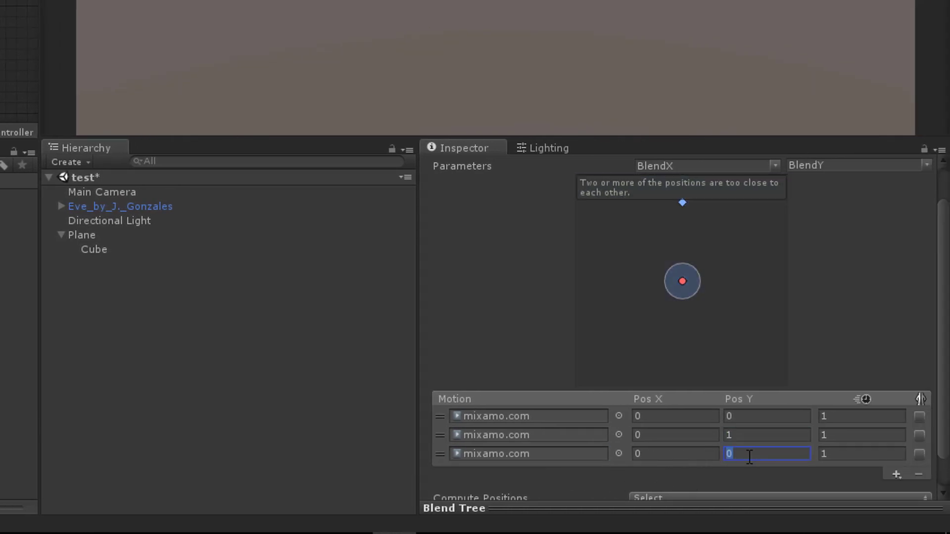
type("-1")
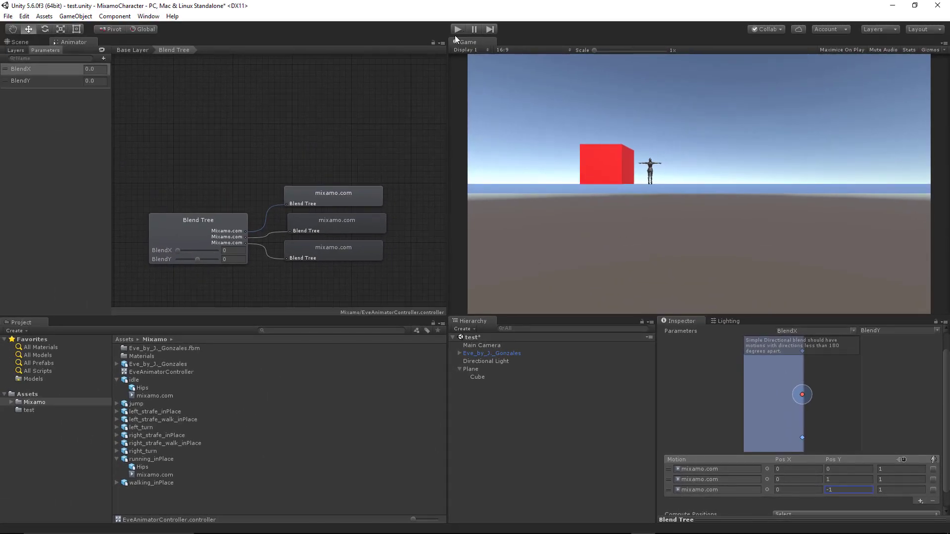
- Run the scene, vary the Blend Tree's BlendY value to test Eve's animation, and stop it
left_click(458, 29)
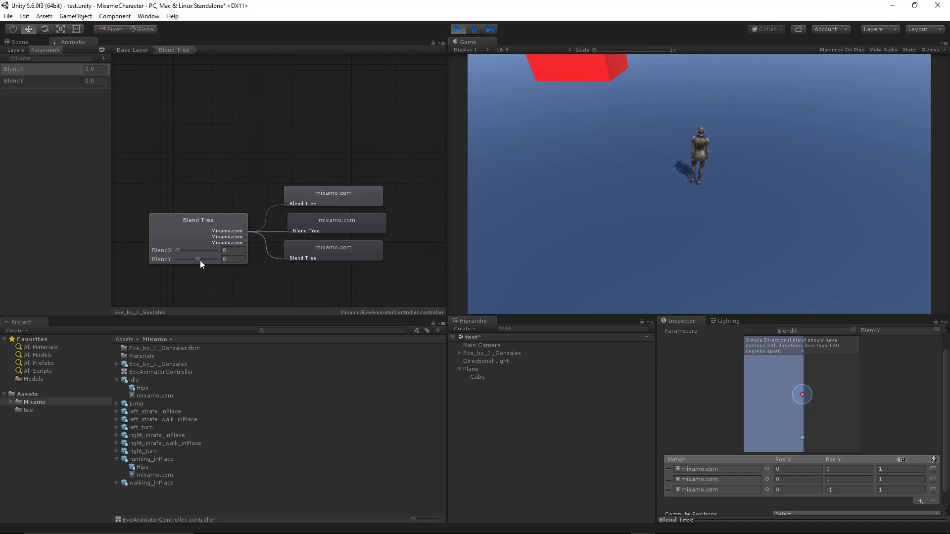
left_click_drag(200, 260, 209, 260)
left_click(462, 30)
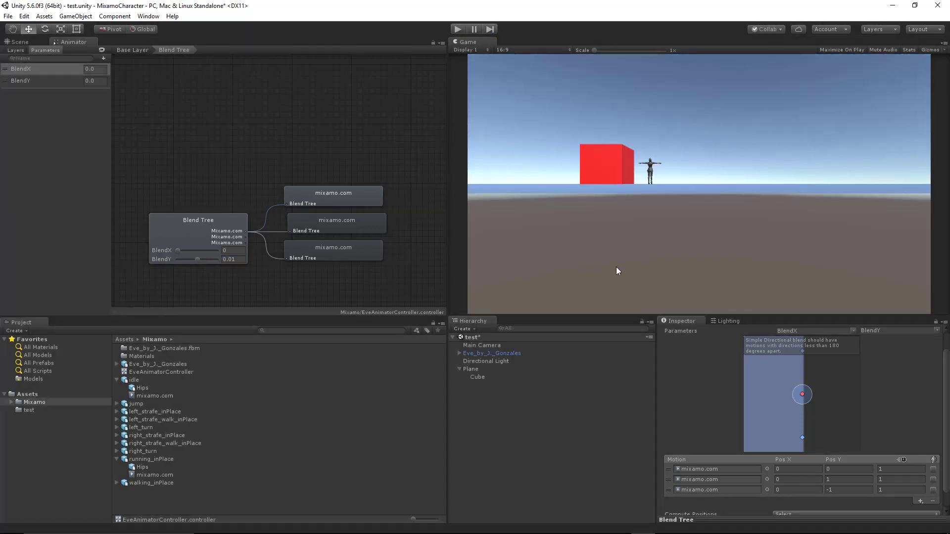
- Open the MarioController script from the Assets folder in Visual Studio Code
left_click(40, 394)
double_click(156, 388)
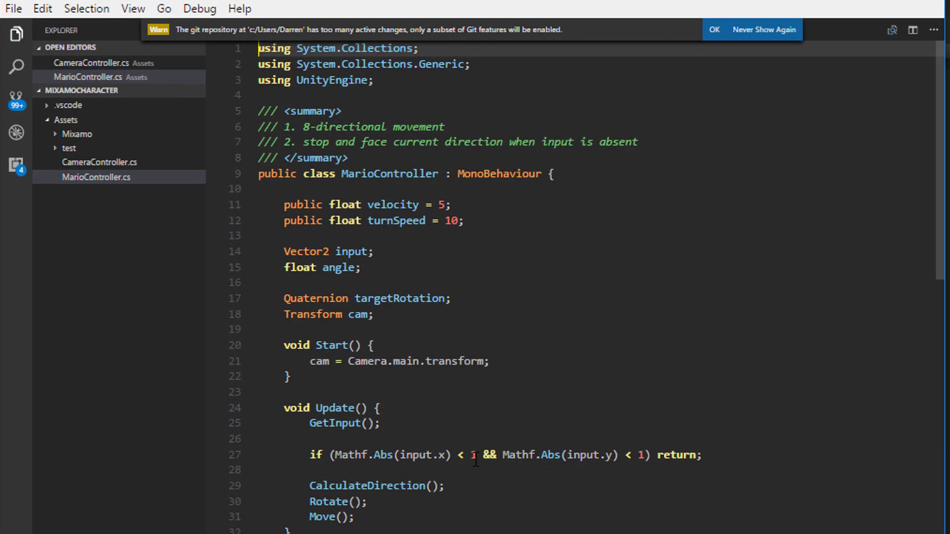
- Declare an Animator field named anim below the cam declaration in the MarioController class
left_click(409, 315)
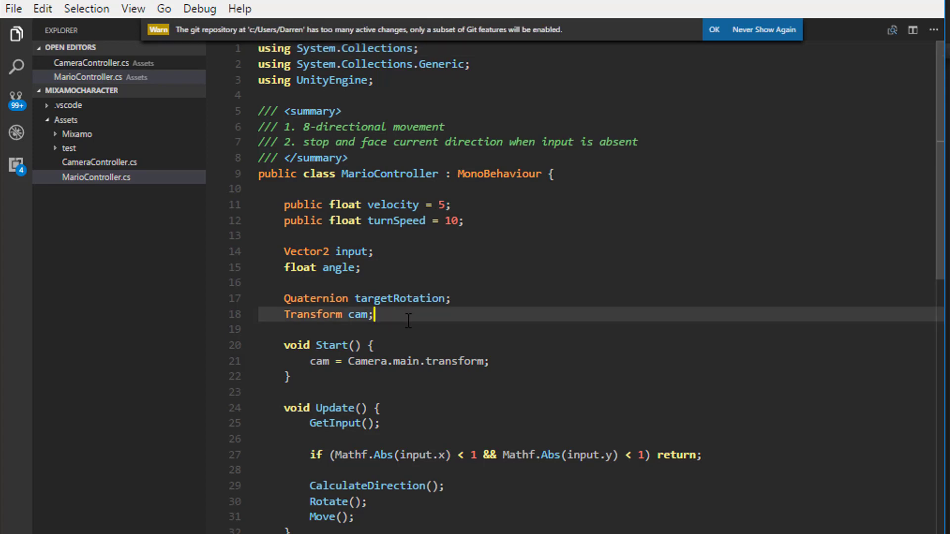
key("Return")
key("Return")
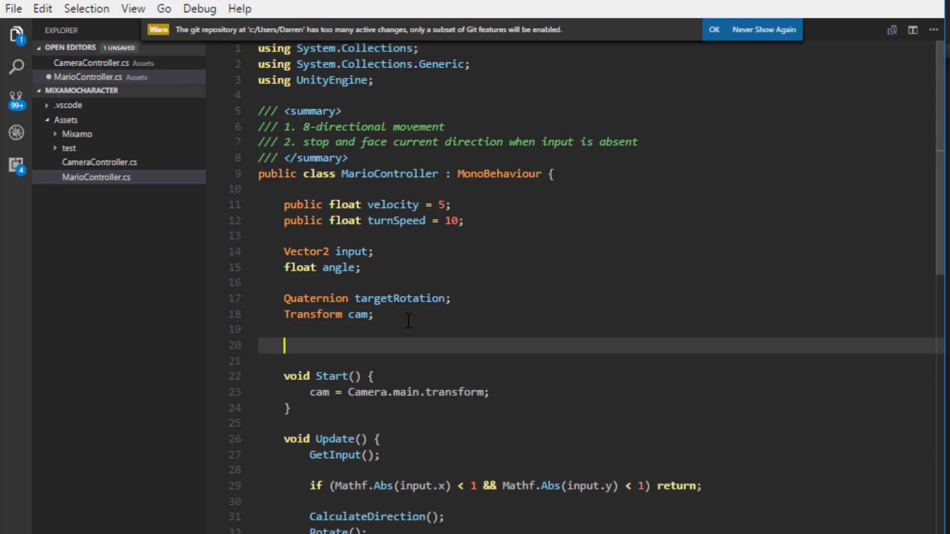
type("Animation anim")
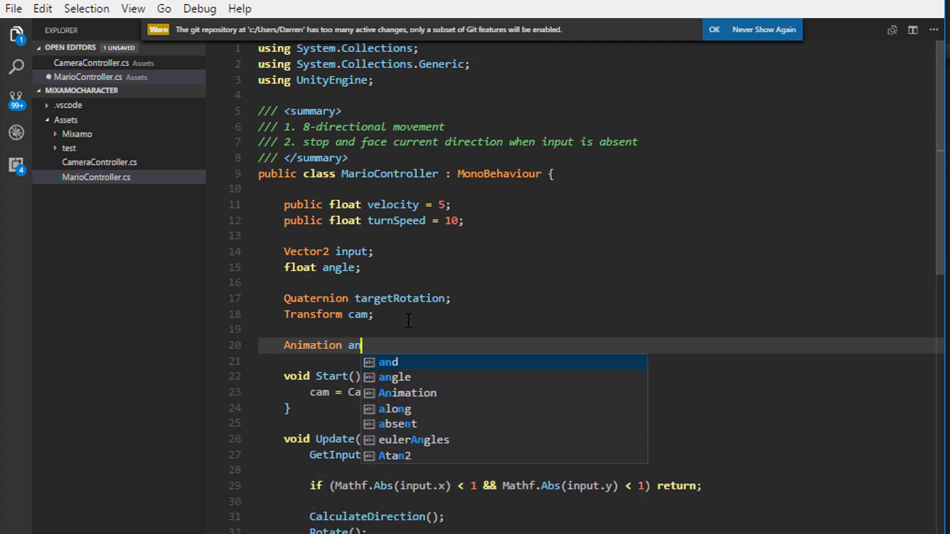
key("Escape")
key("BackSpace")
key("BackSpace")
key("BackSpace")
key("BackSpace")
key("BackSpace")
key("BackSpace")
key("BackSpace")
key("BackSpace")
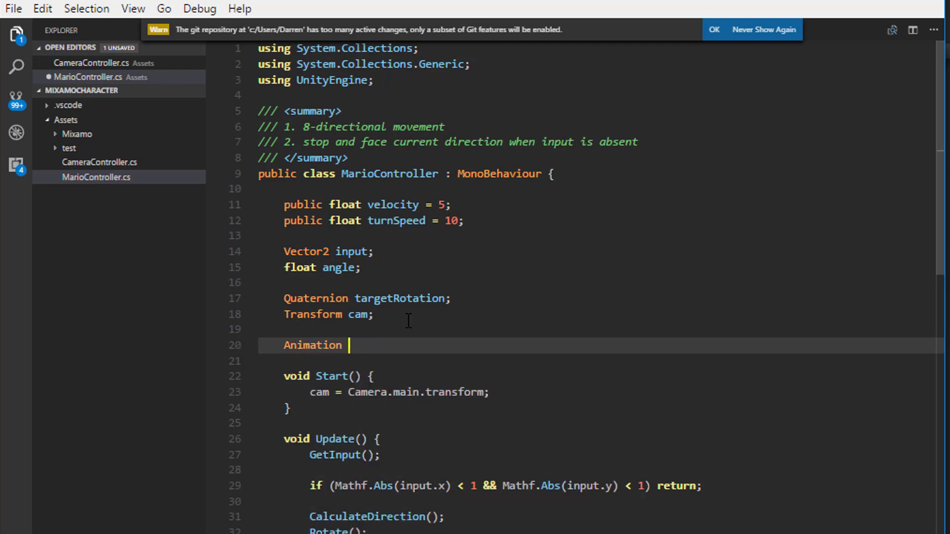
type("or anim;")
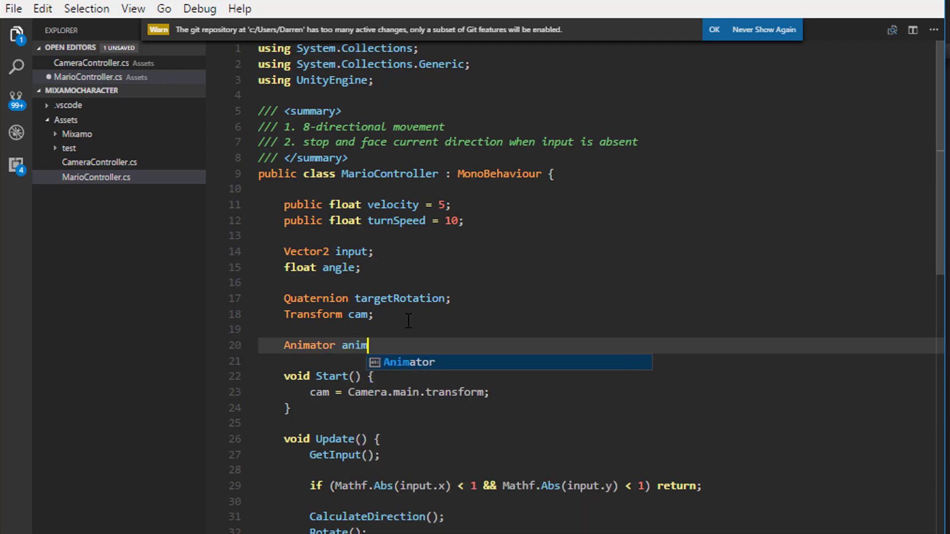
- Assign anim in Start() with GetComponent<Animator>(), below the cam assignment
left_click(496, 392)
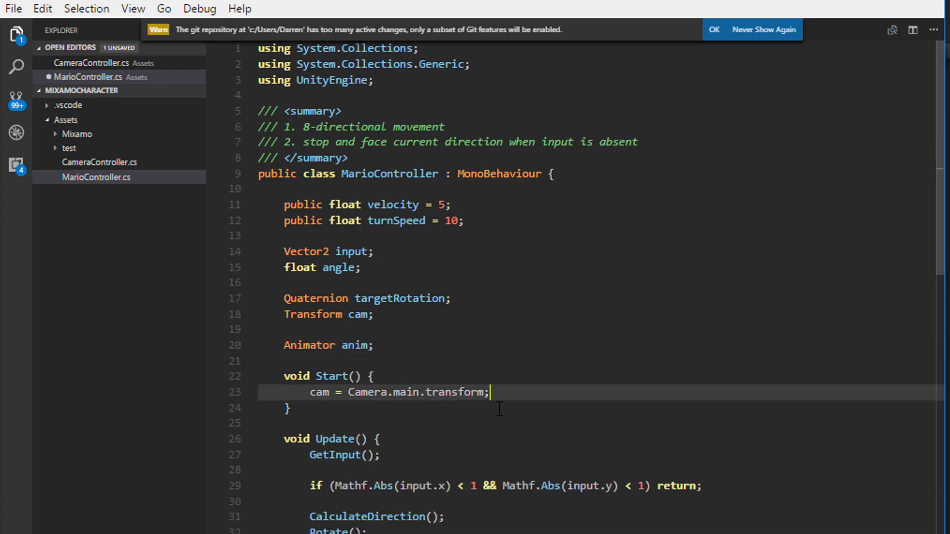
key("Return")
type("anim")
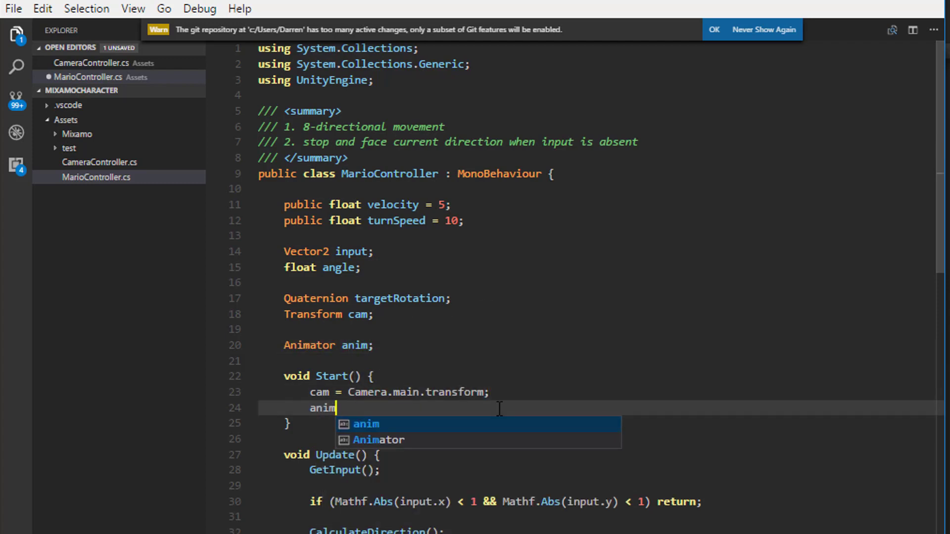
type(" = GetCom")
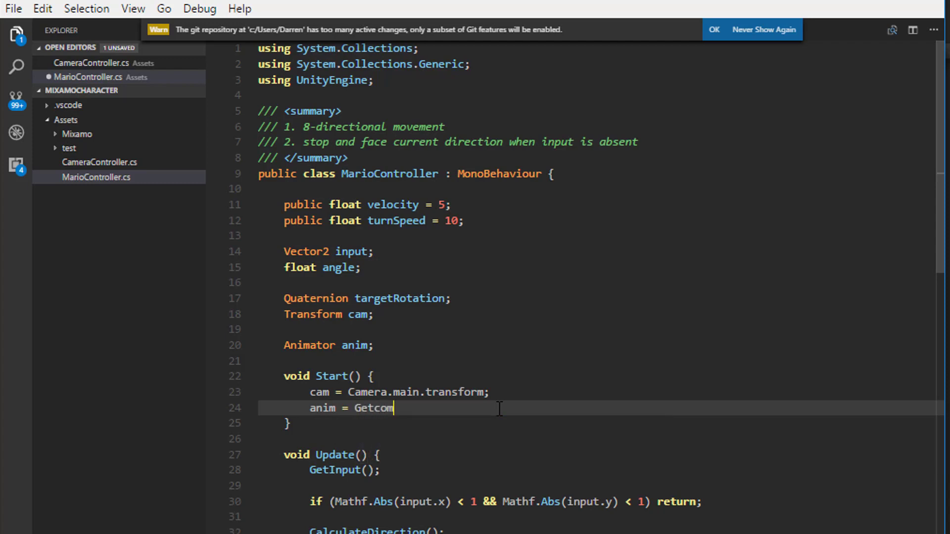
key("BackSpace")
key("BackSpace")
key("BackSpace")
type("Component<Aniamtor>")
key("BackSpace")
key("BackSpace")
key("BackSpace")
key("BackSpace")
key("BackSpace")
key("BackSpace")
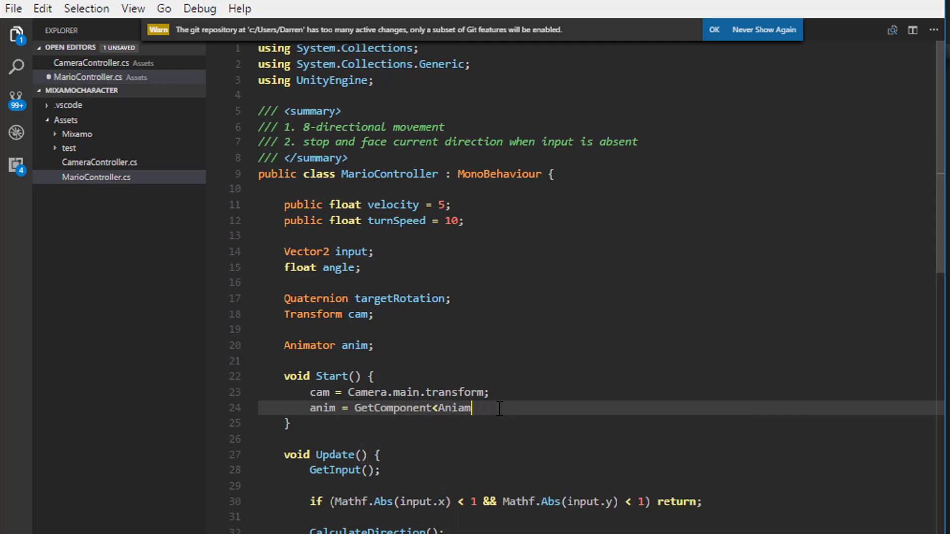
type("mator>();")
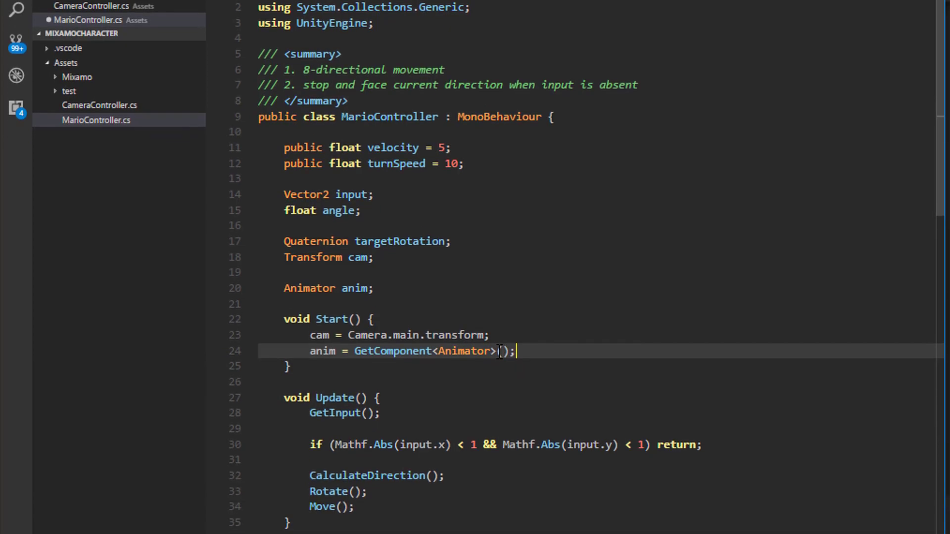
- Add anim.SetFloat("BlendX", input.x); at the end of the GetInput() method
scroll(357, 479, "down", 4)
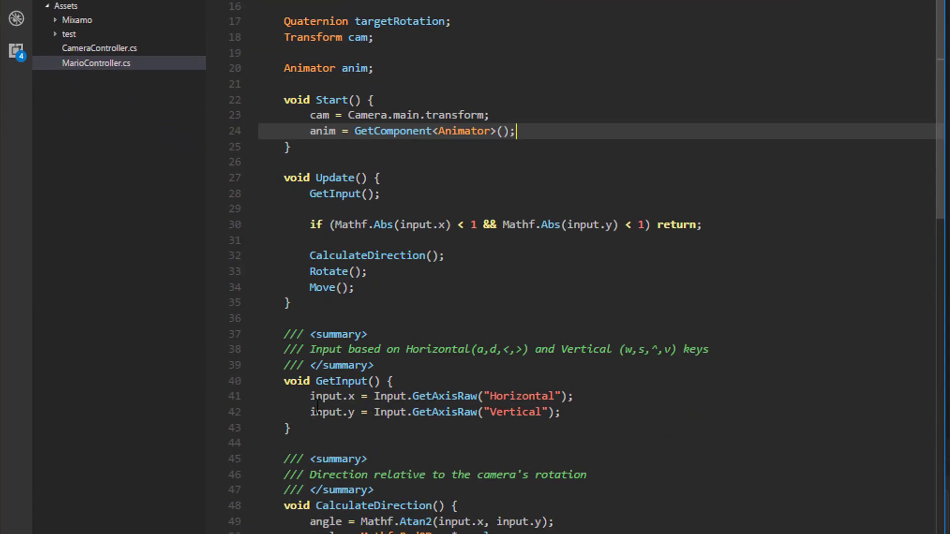
left_click_drag(310, 396, 412, 406)
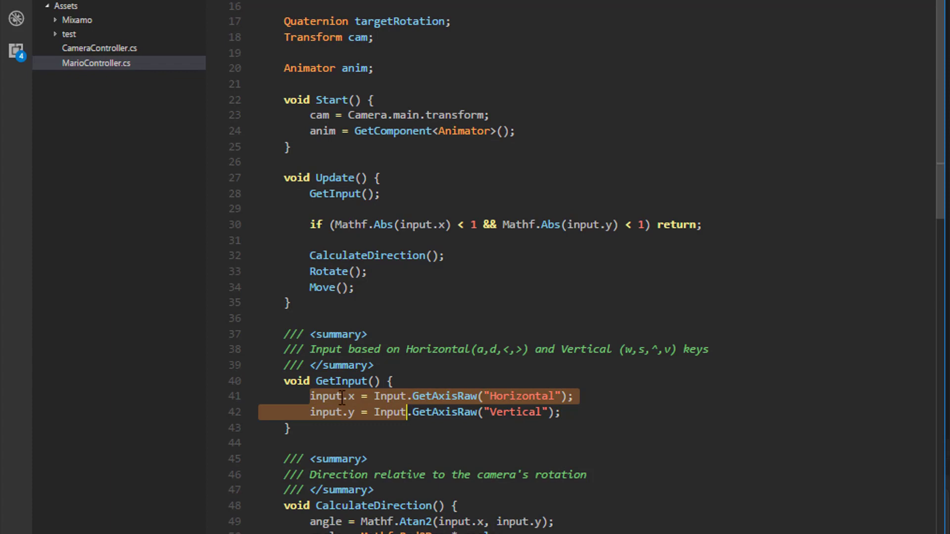
left_click(582, 413)
key("Return")
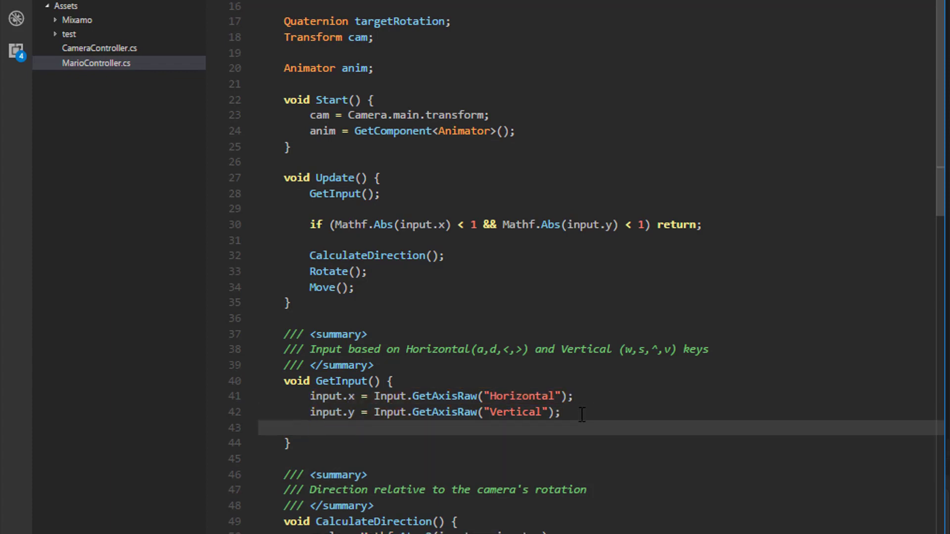
type("anim.SetFloat(")
type("\"BlendX\"")
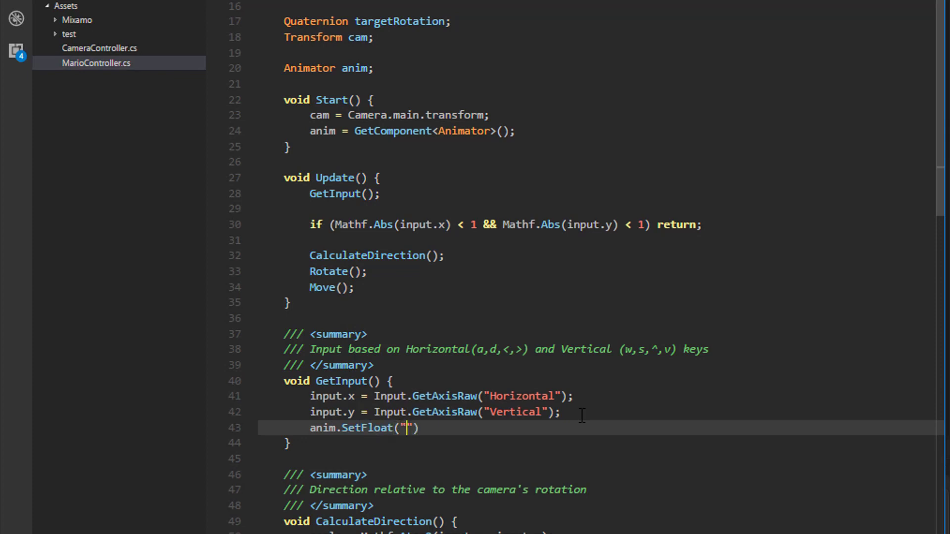
type(", input.x")
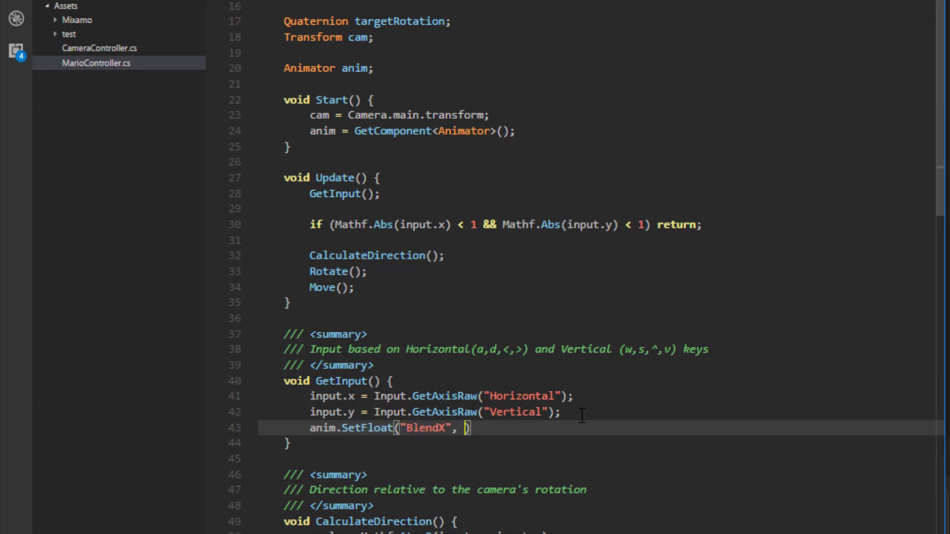
type(");")
- Add anim.SetFloat("BlendY", input.y); below the BlendX line in GetInput()
key("Return")
type("anim.SEt")
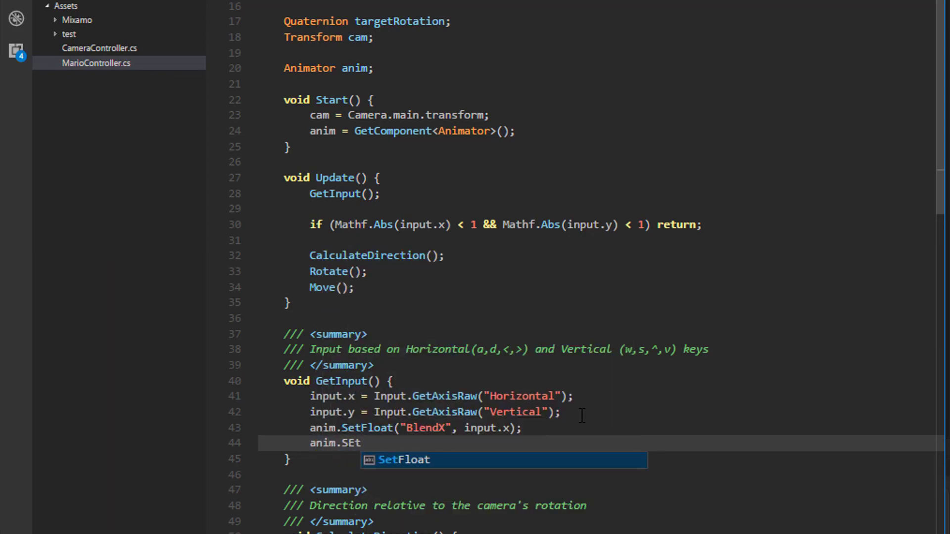
key("Tab")
type("(\"Ble")
type("ndY\", ")
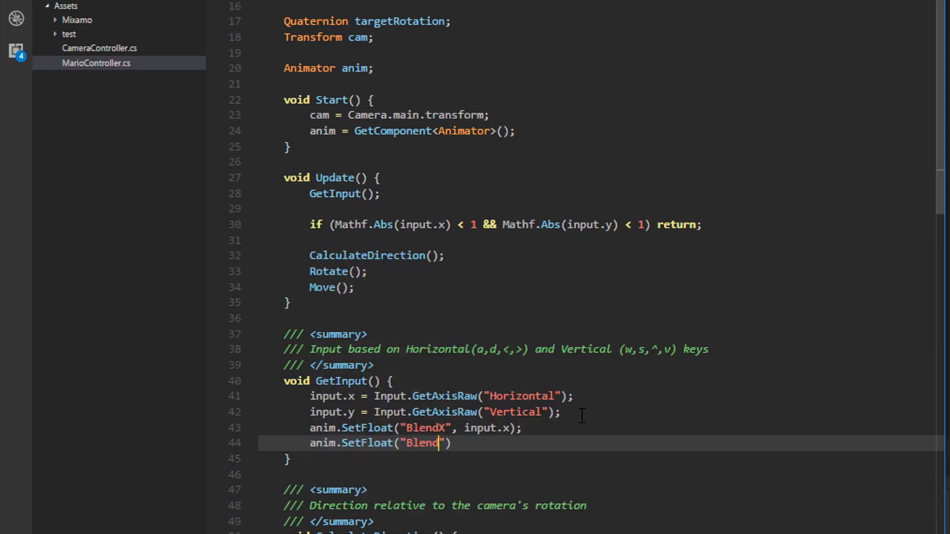
type("input.y);")
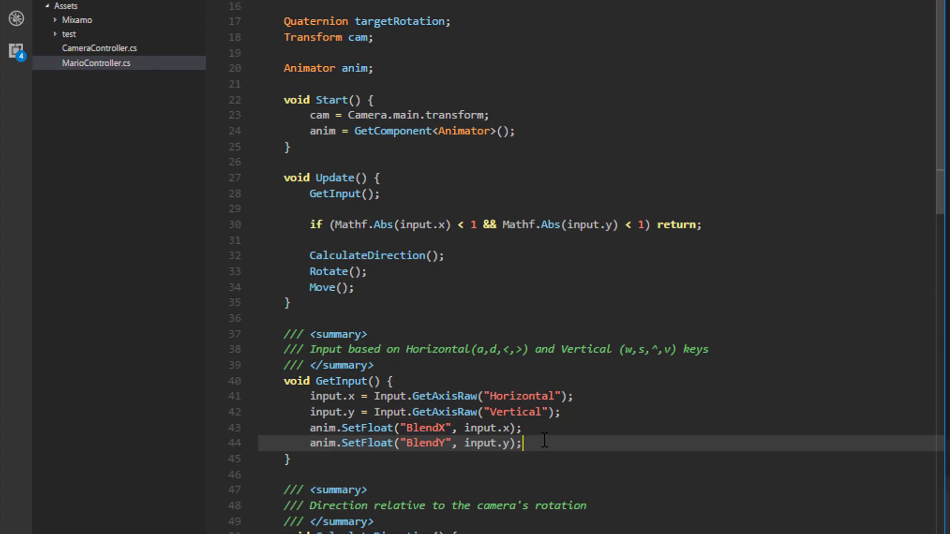
left_click_drag(523, 443, 309, 428)
left_click(330, 429)
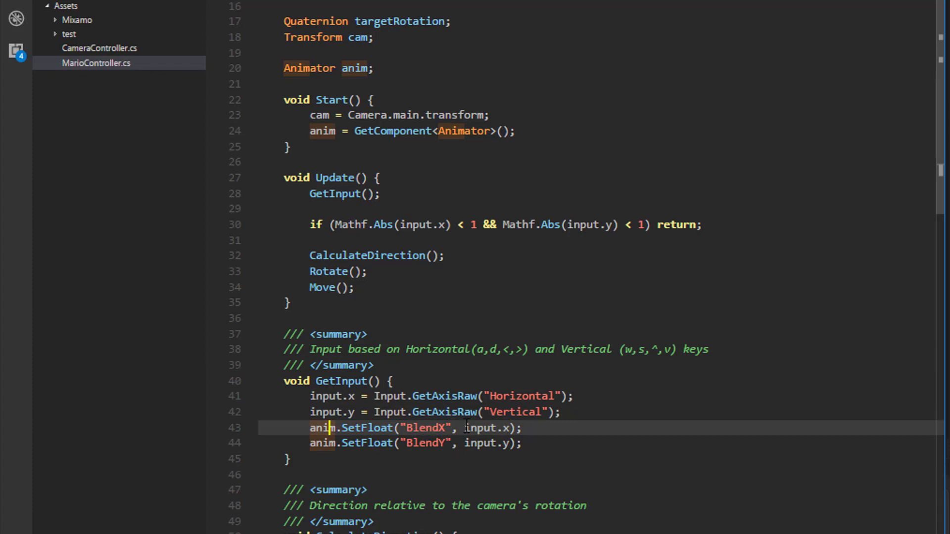
double_click(431, 442)
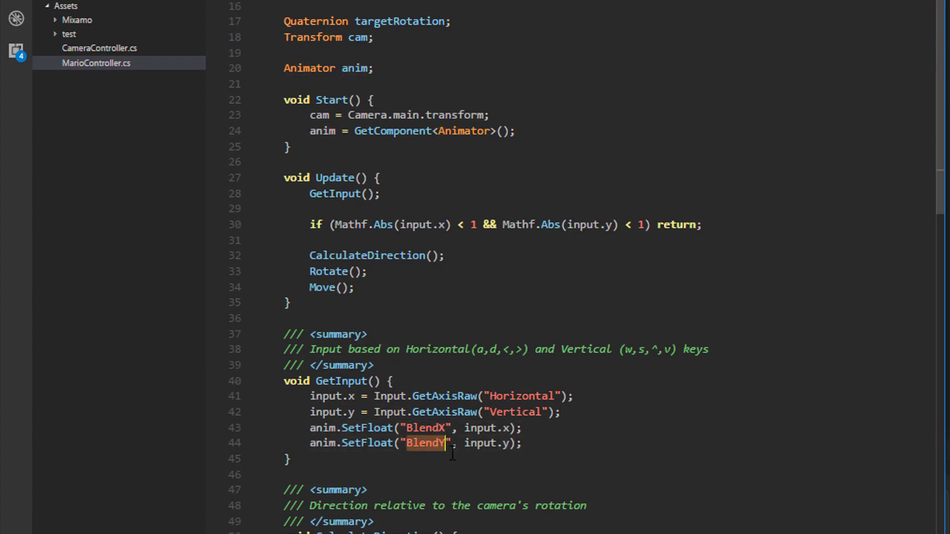
left_click(511, 443)
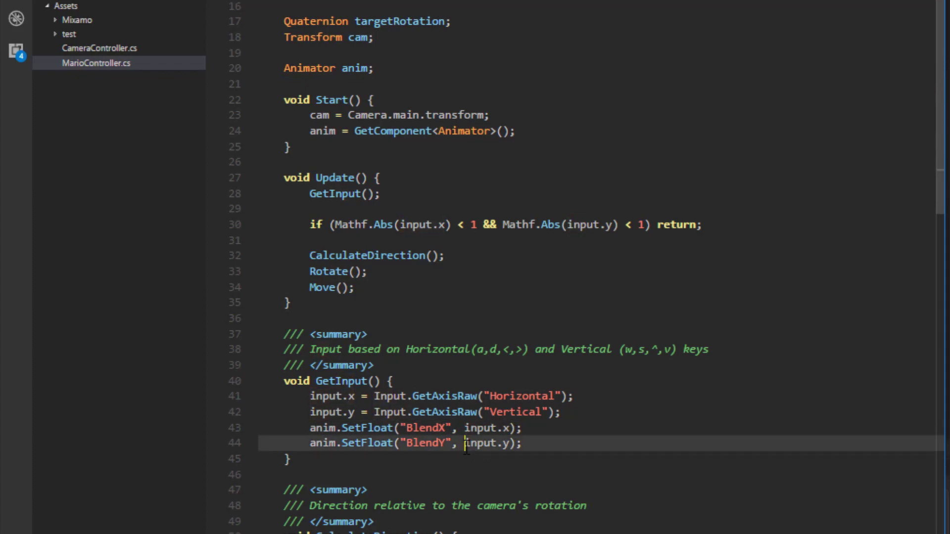
left_click(562, 444)
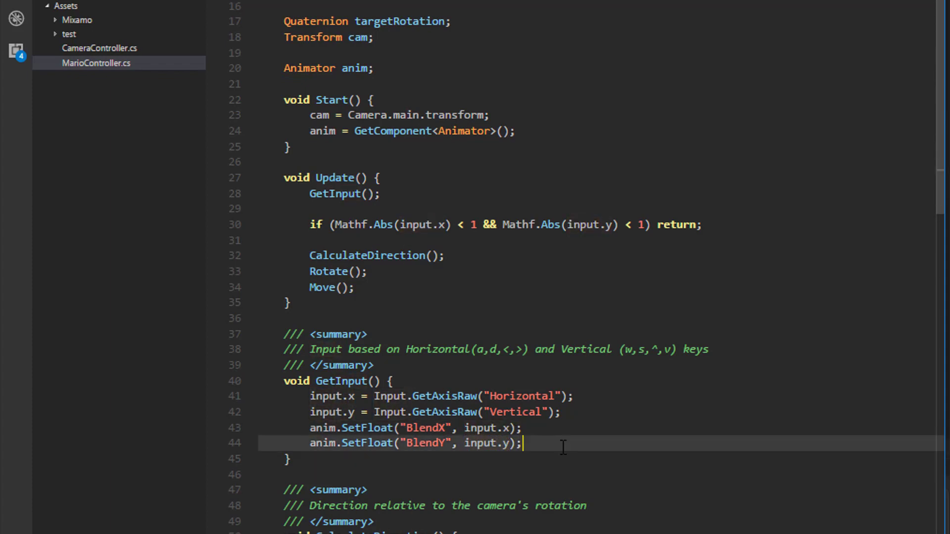
- Replace GetAxisRaw with GetAxis for both the Horizontal and Vertical inputs in GetInput()
left_click(462, 397)
key("Delete")
key("Delete")
key("Delete")
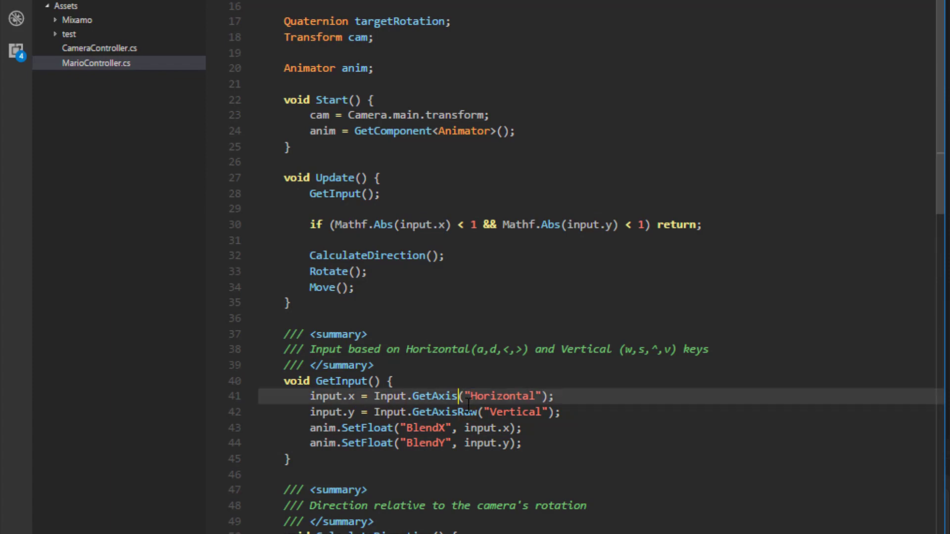
left_click(459, 412)
key("Delete")
key("Delete")
key("Delete")
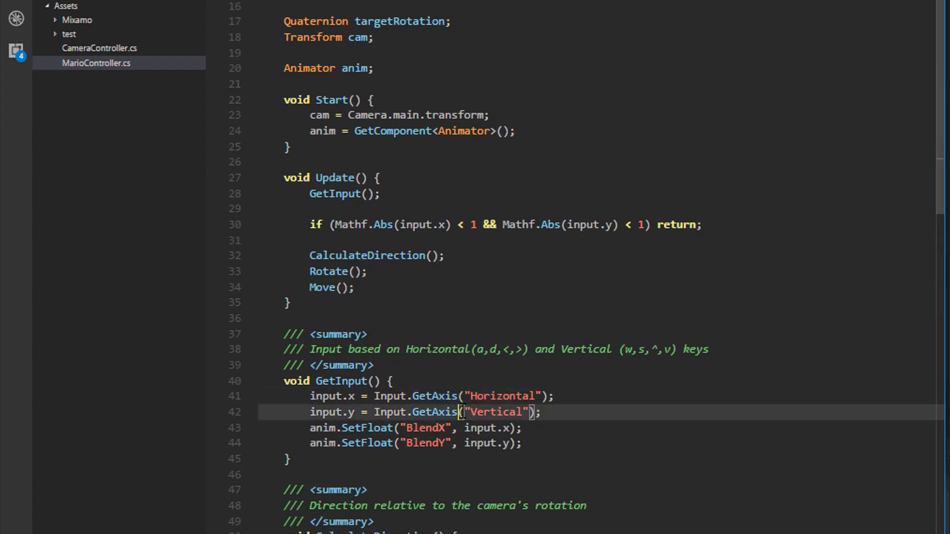
left_click(485, 429)
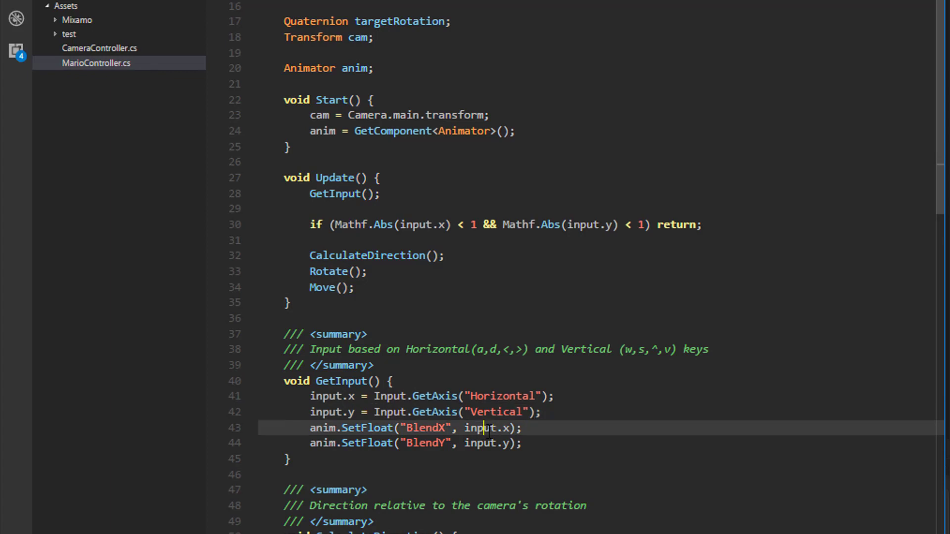
left_click(469, 398)
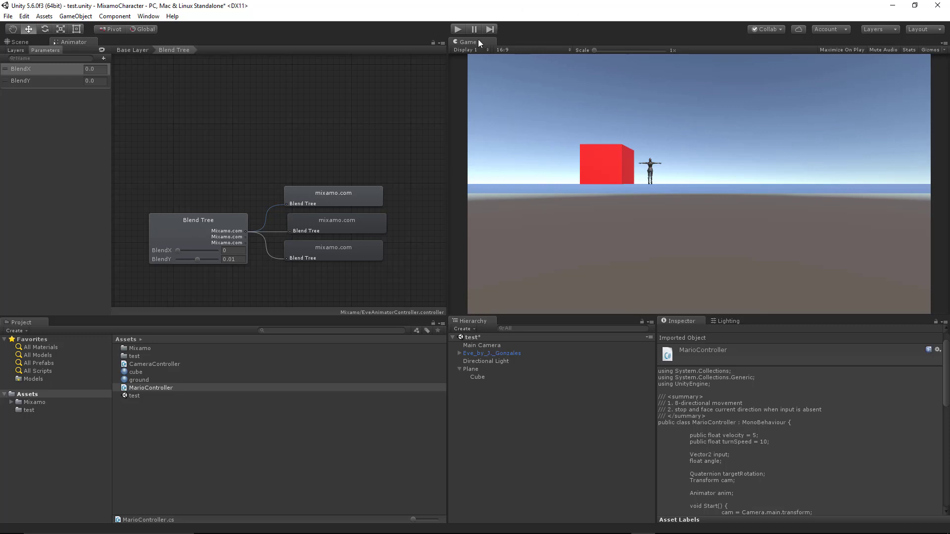
- Switch to Unity, run the scene, move Eve to test how input drives the Blend Tree's BlendY parameter, and stop it
left_click(460, 31)
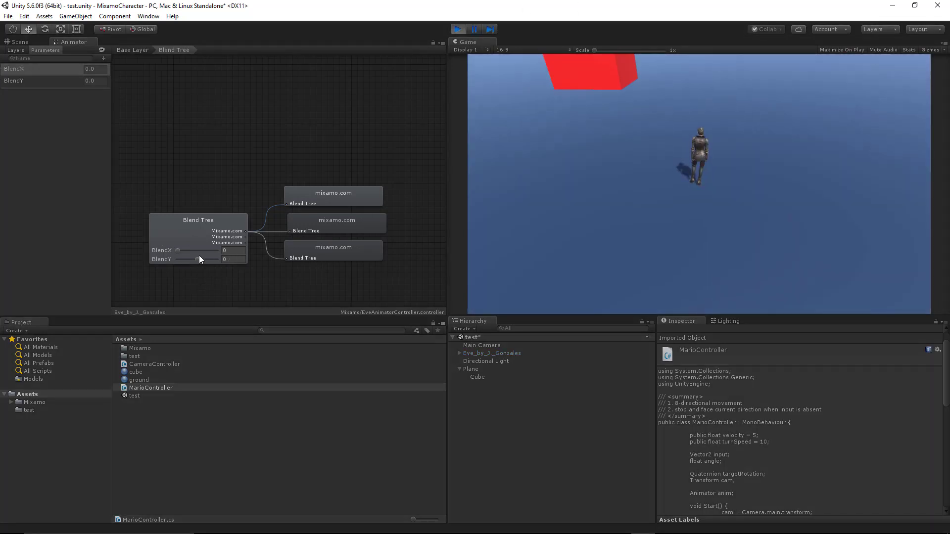
key("w")
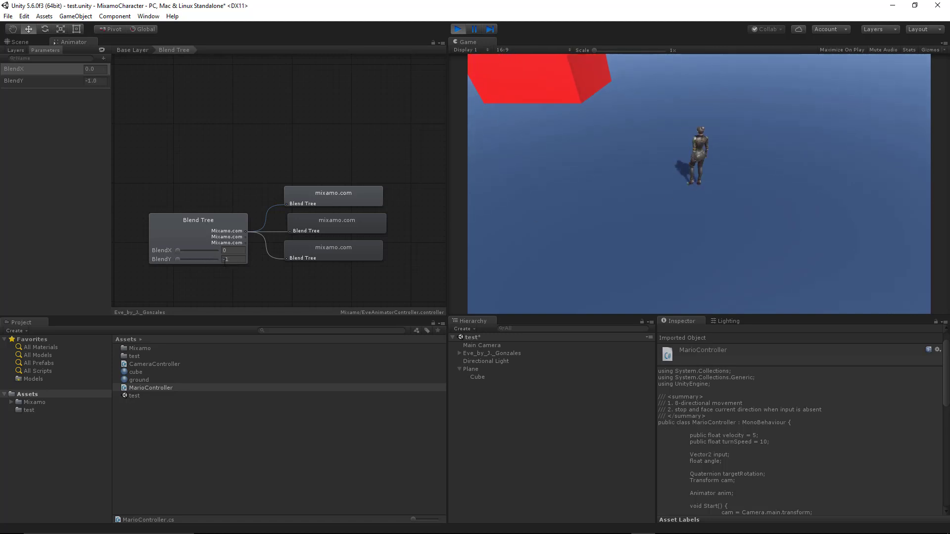
key("ctrl+p")
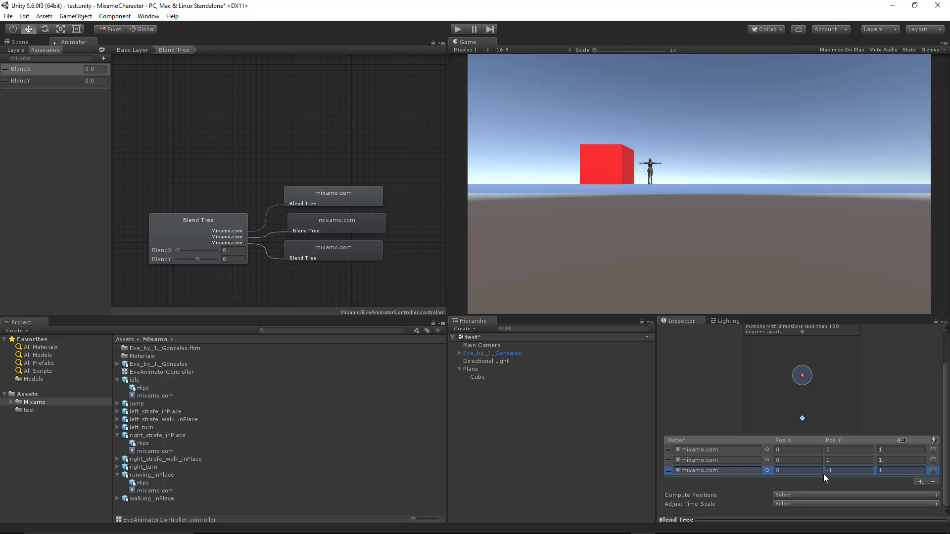
- Add two empty motion fields to the Blend Tree, at Pos X -1, Pos Y 0 and Pos X 1, Pos Y 0
left_click(833, 460)
left_click(920, 481)
left_click(913, 487)
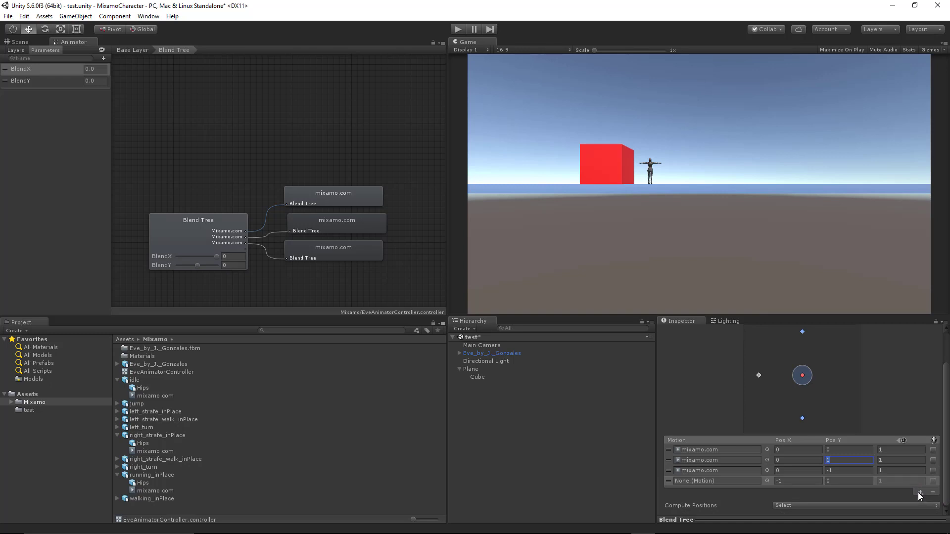
left_click(919, 492)
left_click(918, 500)
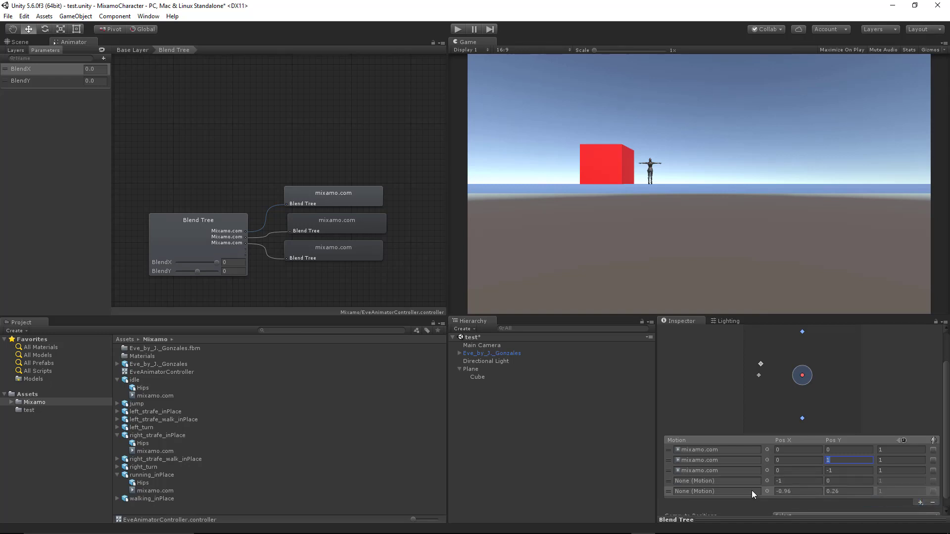
left_click(783, 480)
key("Tab")
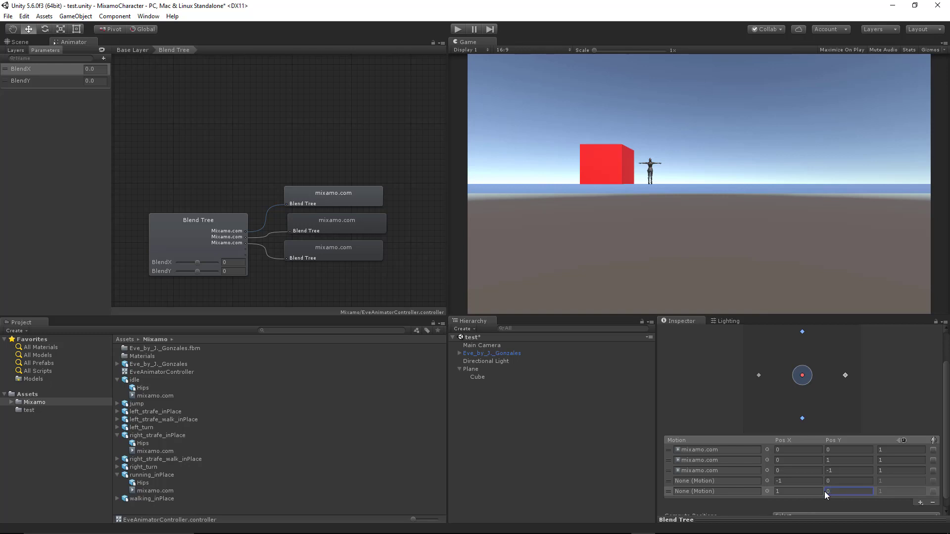
- Assign the left_strafe_inPlace clip to the Blend Tree's fourth motion, the one at Pos X -1
left_click(714, 482)
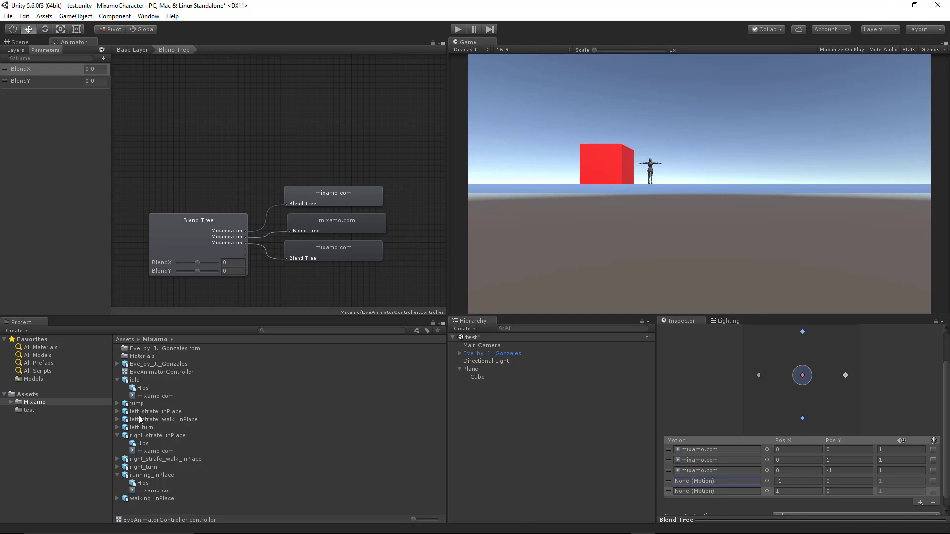
left_click(118, 435)
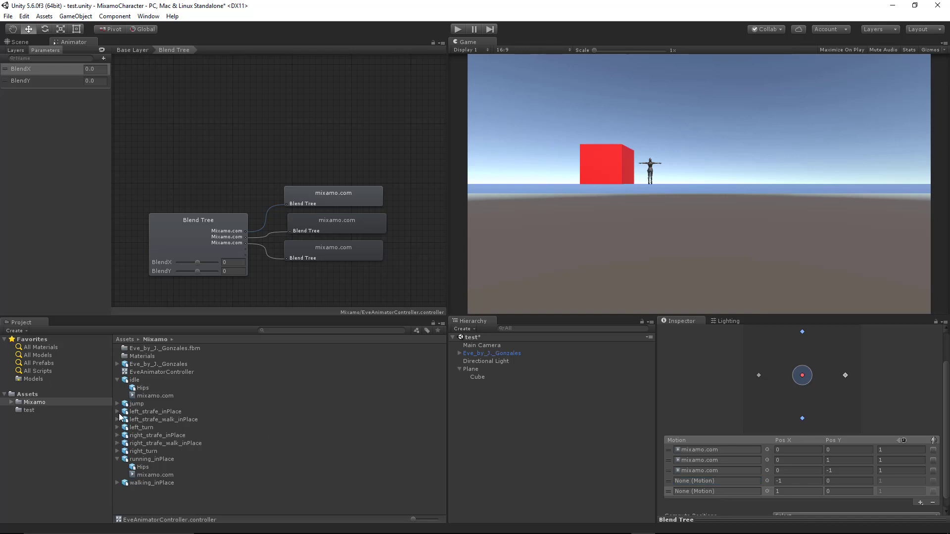
left_click(118, 412)
left_click(160, 429)
left_click_drag(160, 431, 719, 480)
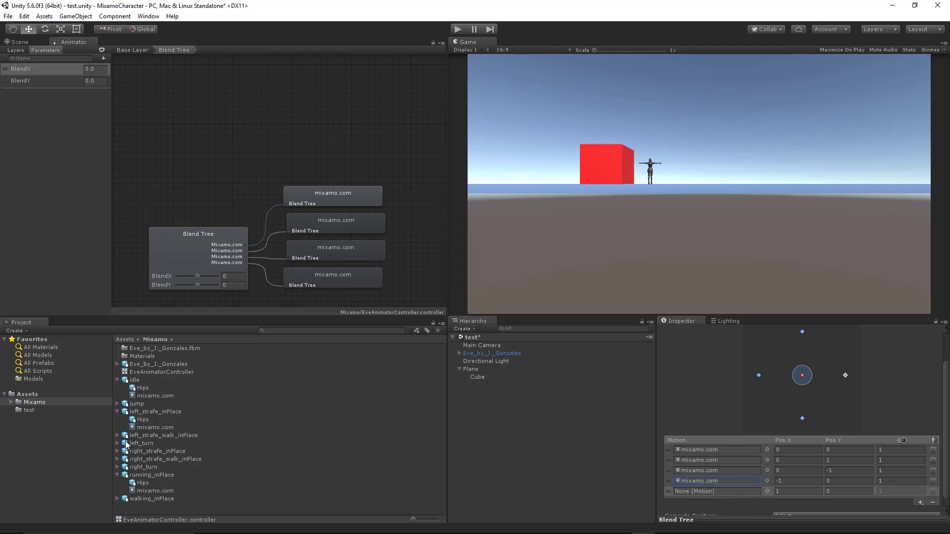
- Assign the right_strafe_inPlace clip to the Blend Tree's fifth motion, the one at Pos X 1, Pos Y 0
left_click(117, 451)
left_click_drag(166, 467, 707, 495)
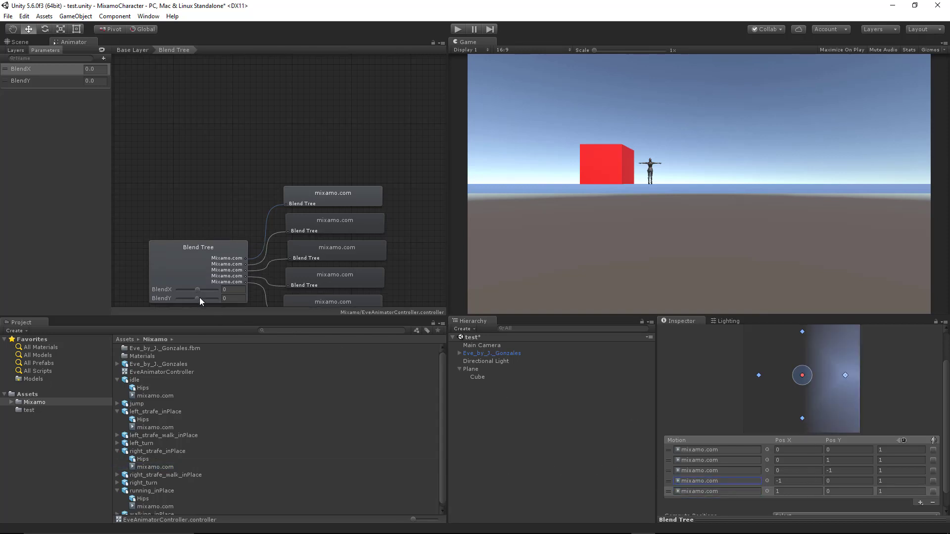
- Preview how the motions blend by varying the Blend Tree's parameters, ending with BlendX at -0.46 and BlendY at 0.63
mouse_move(198, 289)
left_mouse_down()
mouse_move(188, 292)
mouse_move(206, 290)
left_mouse_up()
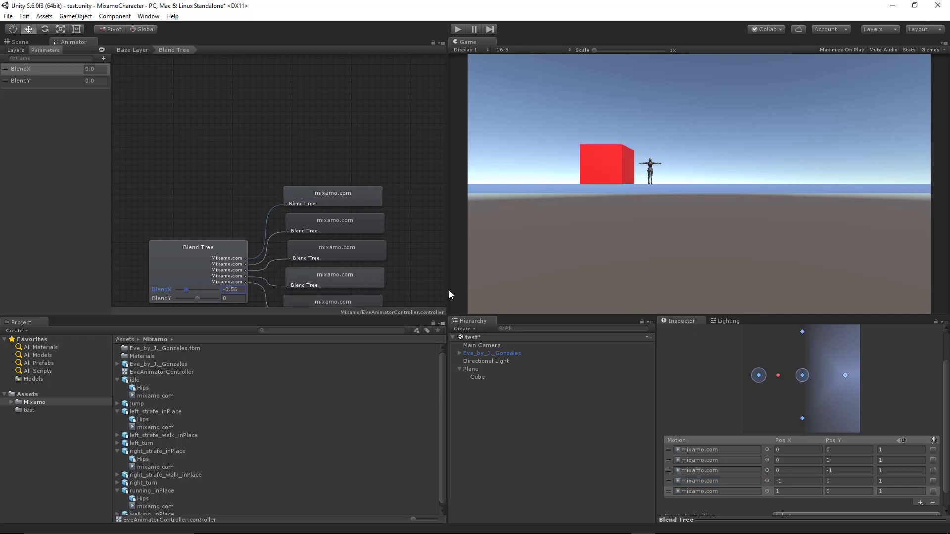
left_click_drag(183, 289, 202, 298)
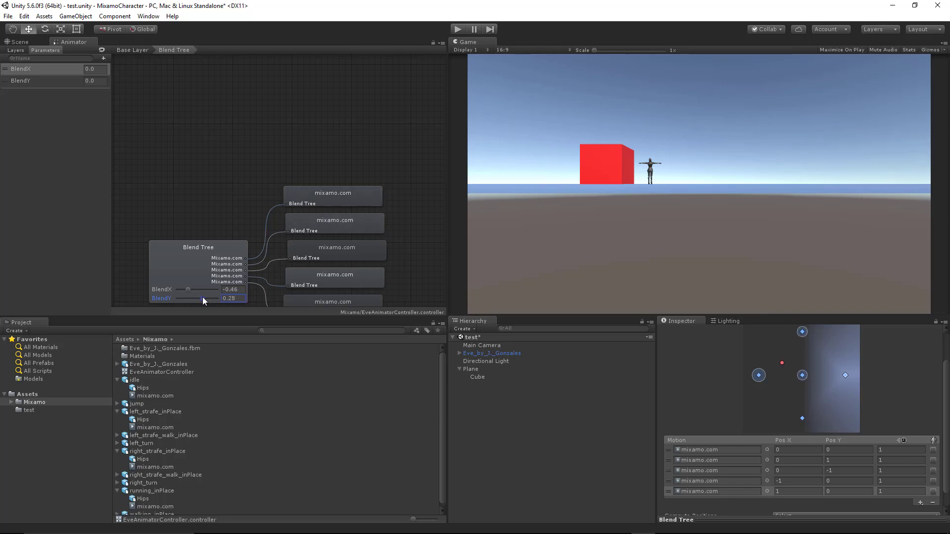
left_click_drag(203, 297, 208, 299)
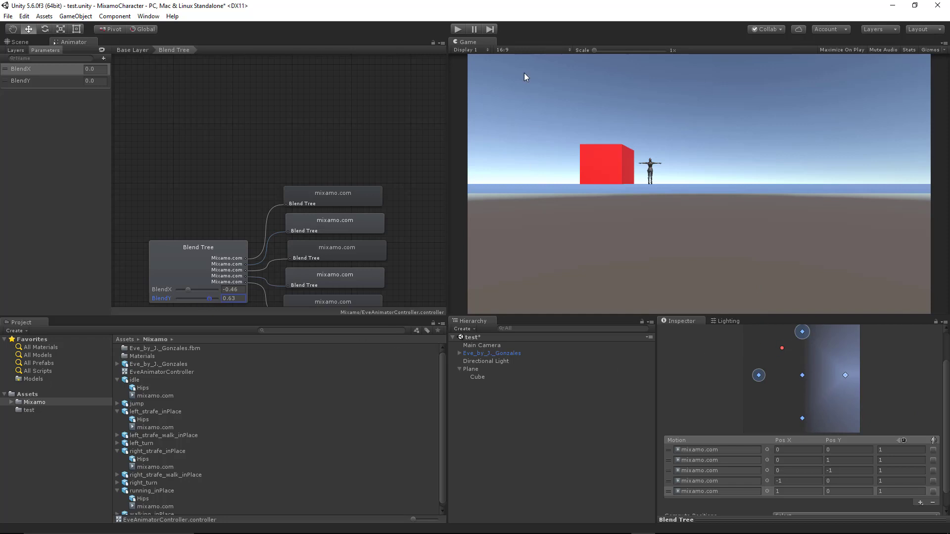
- Run the scene, move Eve forward, backward, sideways and diagonally to examine the blended animations, and stop it
left_click(457, 29)
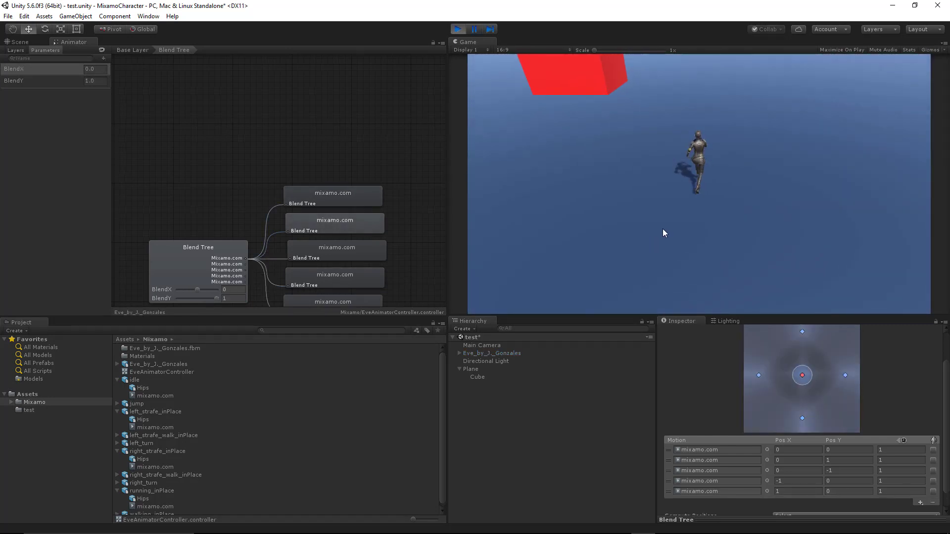
key("s")
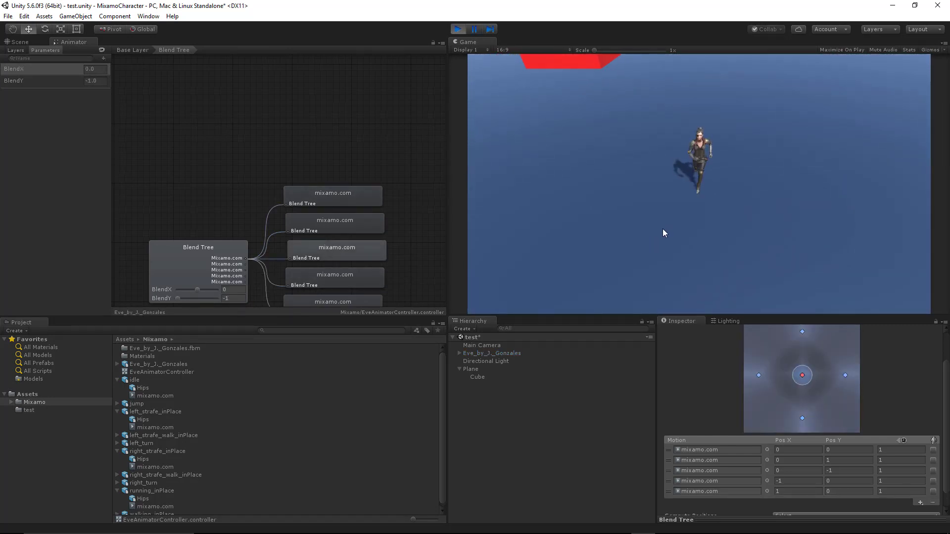
key("a")
key("d")
key("w")
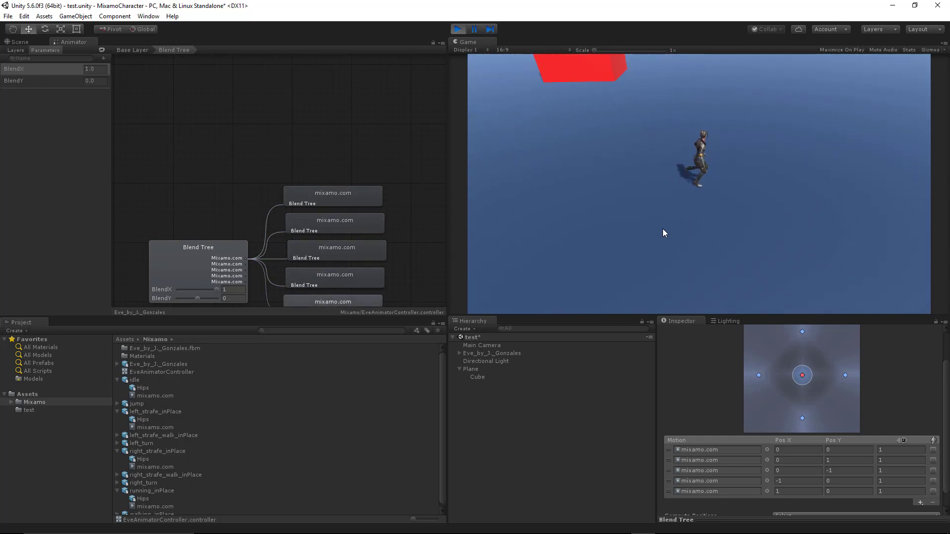
key("a")
key("w")
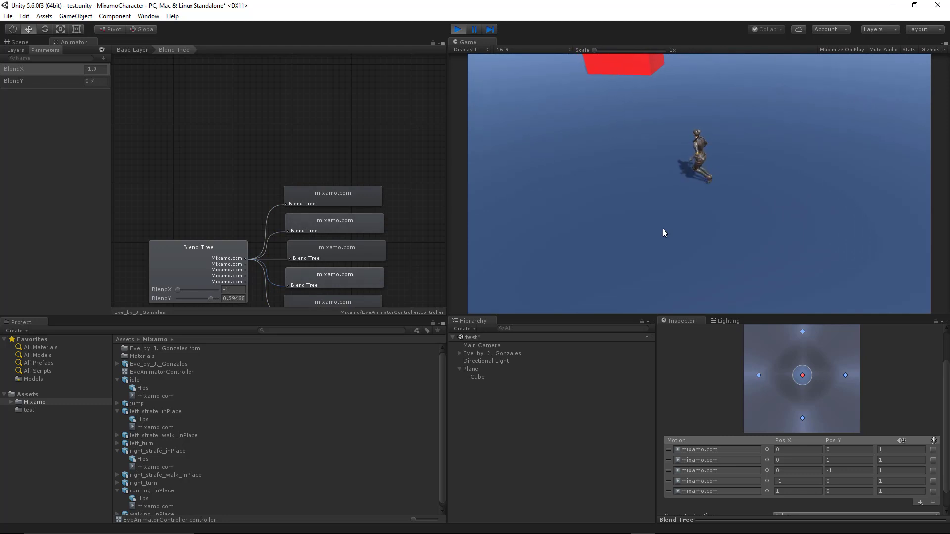
key("d")
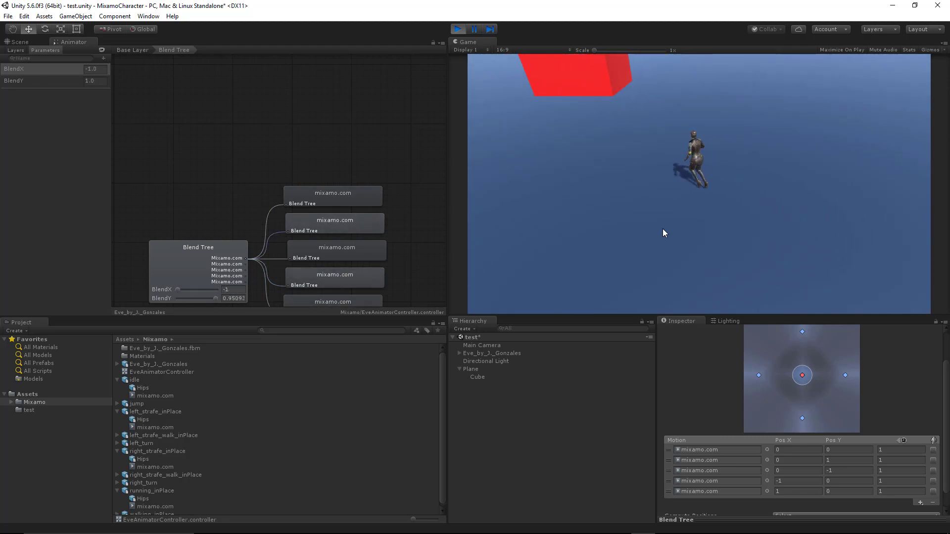
key("s")
key("a")
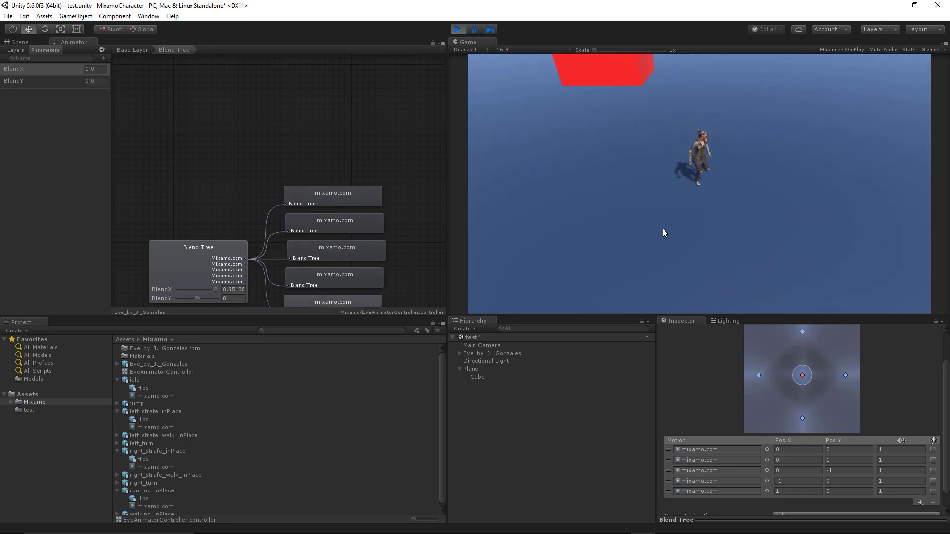
key("w")
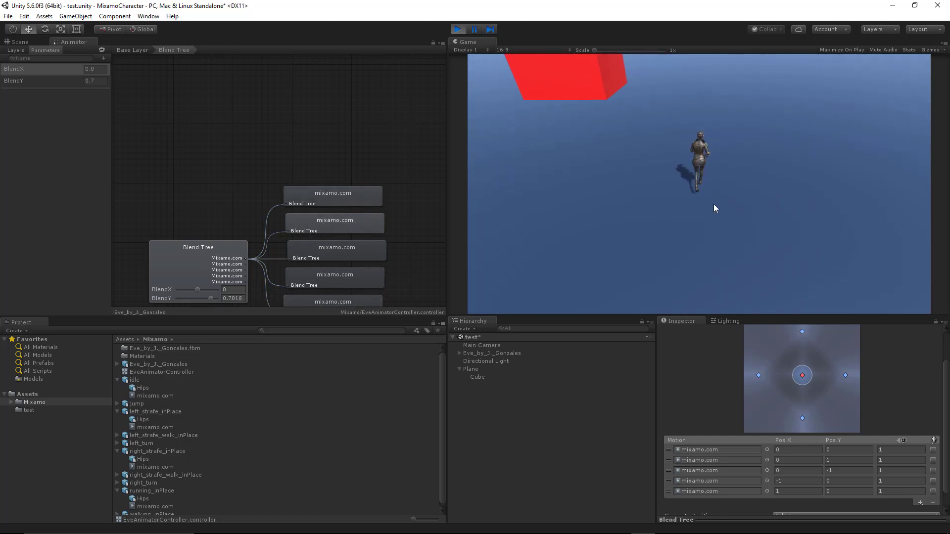
left_click(458, 29)
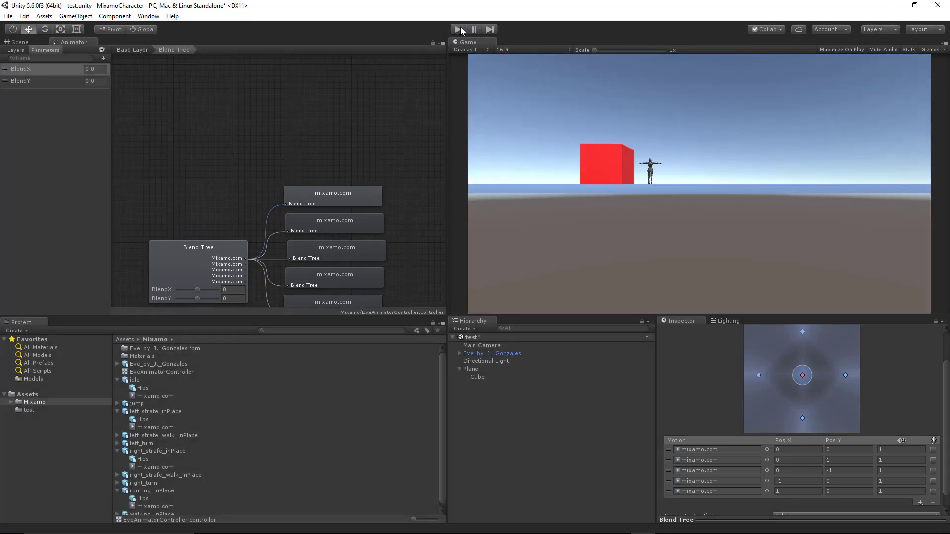
- Enable Bake Into Pose for the idle animation's root rotation, Y position and XZ position, and apply the import settings
left_click(138, 382)
scroll(737, 434, "down", 5)
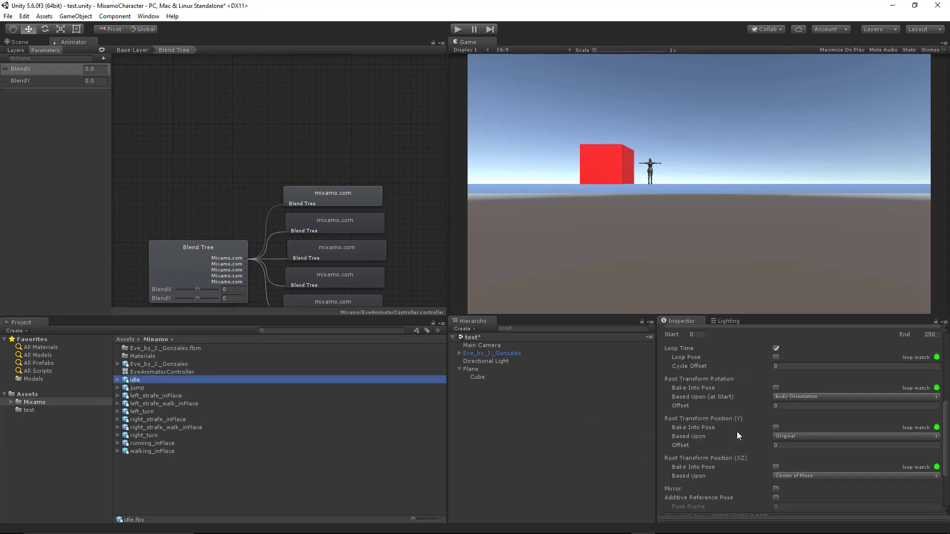
scroll(737, 432, "up", 2)
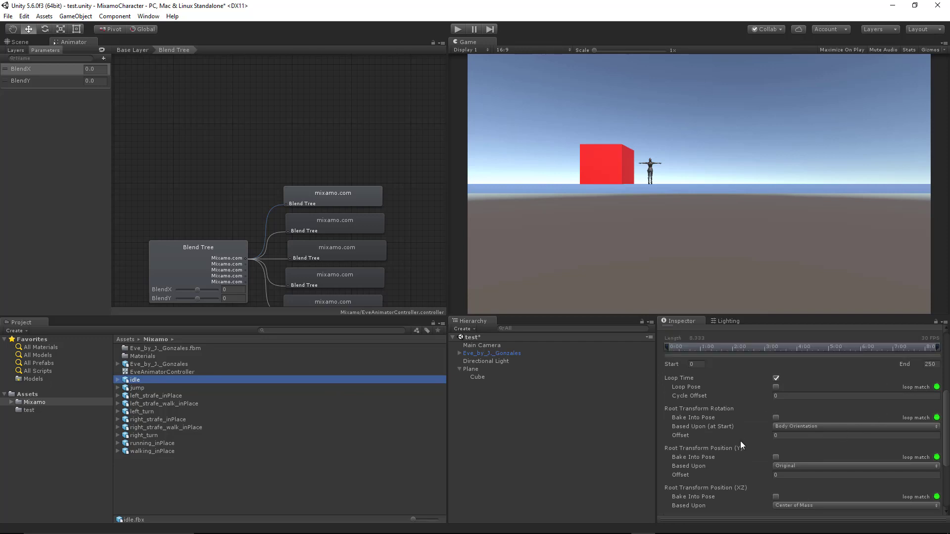
scroll(714, 420, "down", 2)
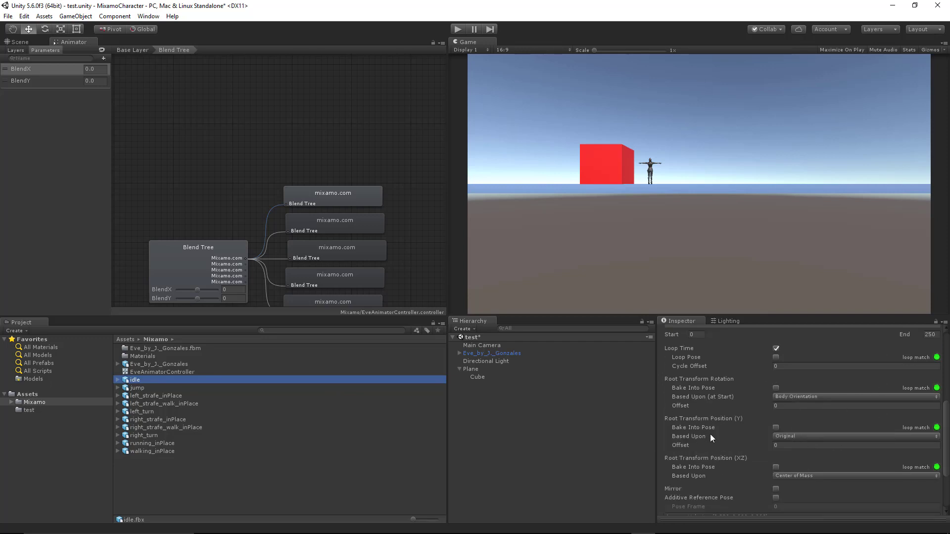
left_click(775, 387)
left_click(775, 427)
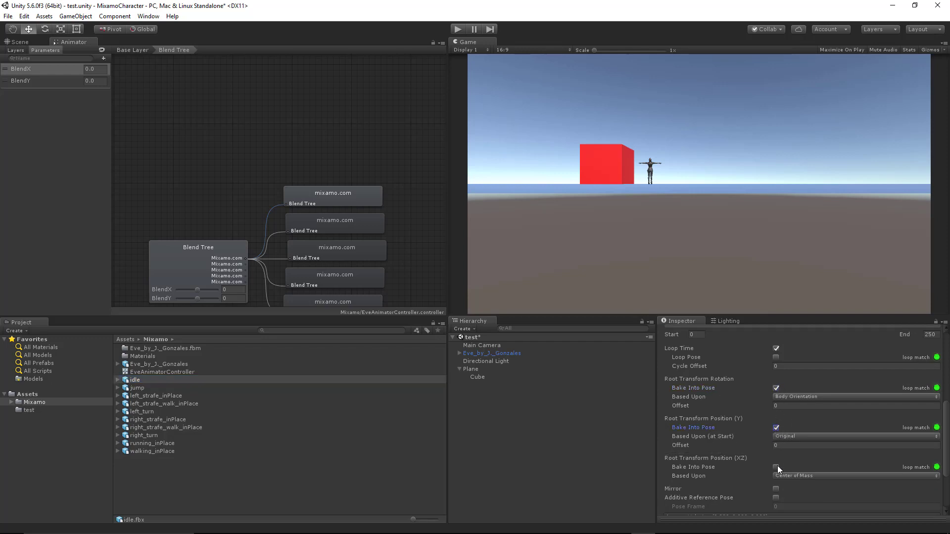
left_click(775, 467)
scroll(815, 468, "down", 4)
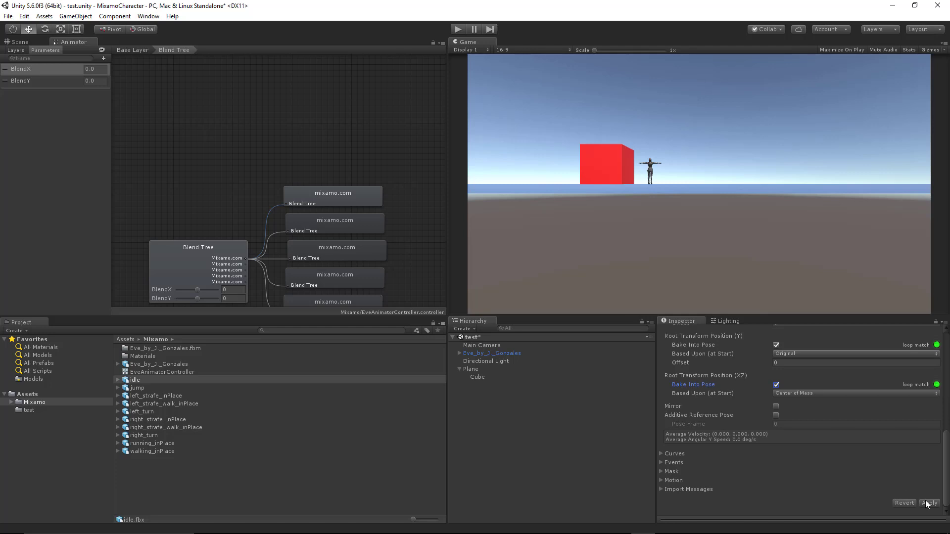
left_click(926, 502)
- Enable Loop Time and all three root transform Bake Into Pose options for the left_strafe_inPlace animation, and apply them
scroll(869, 486, "up", 4)
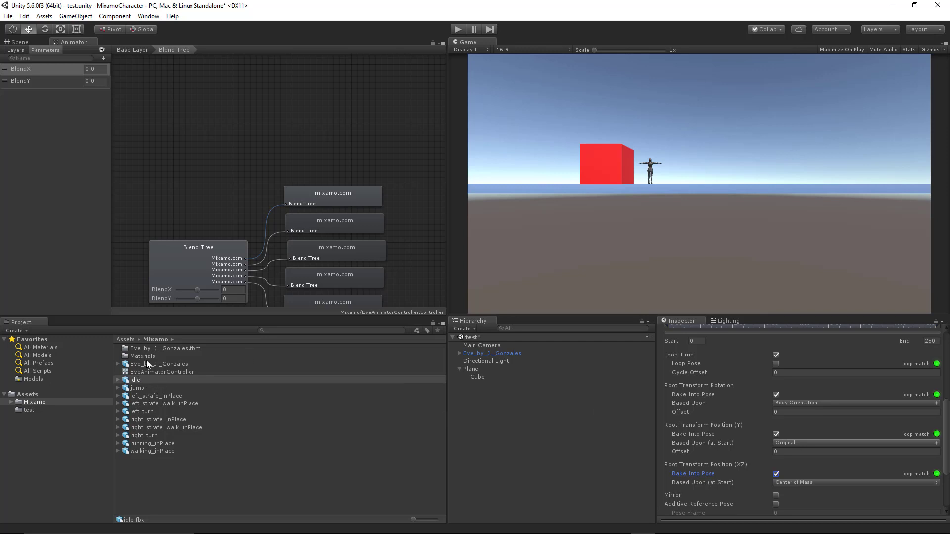
left_click(151, 395)
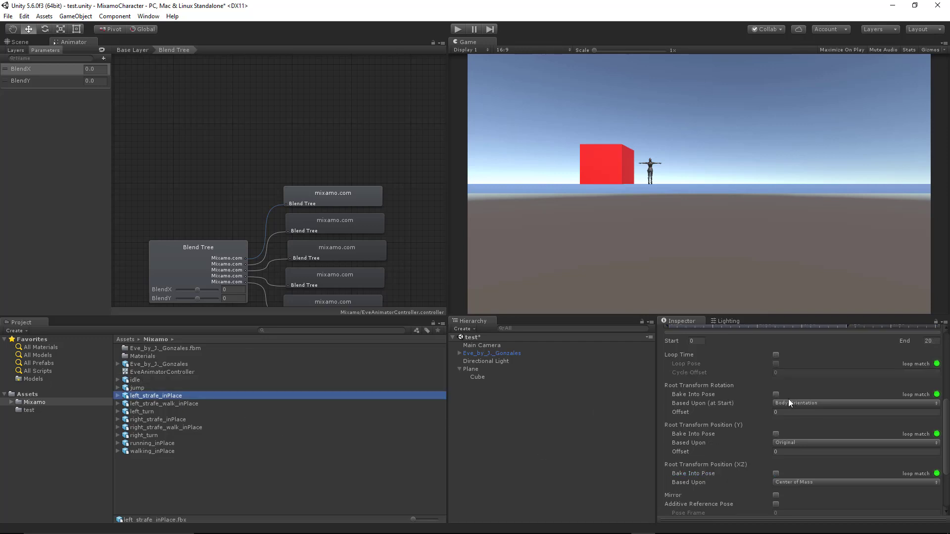
left_click(776, 355)
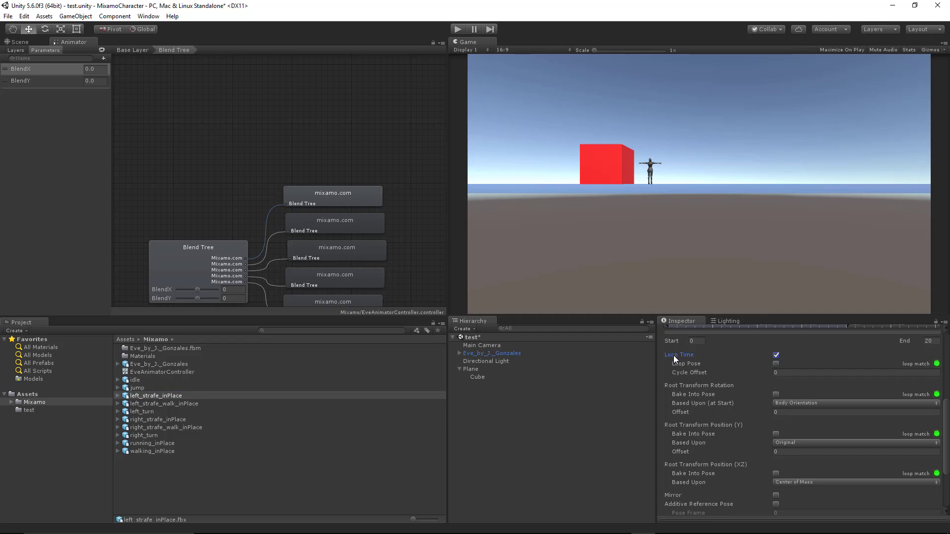
left_click(775, 394)
left_click(775, 434)
left_click(776, 473)
scroll(816, 461, "down", 3)
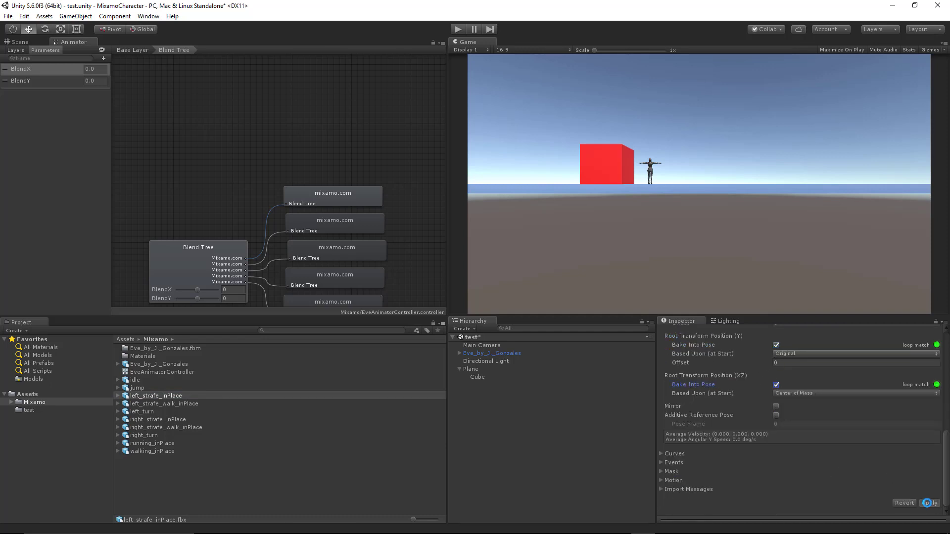
- Enable Loop Time and all three root transform Bake Into Pose options for the right_strafe_inPlace animation, and apply them
left_click(169, 420)
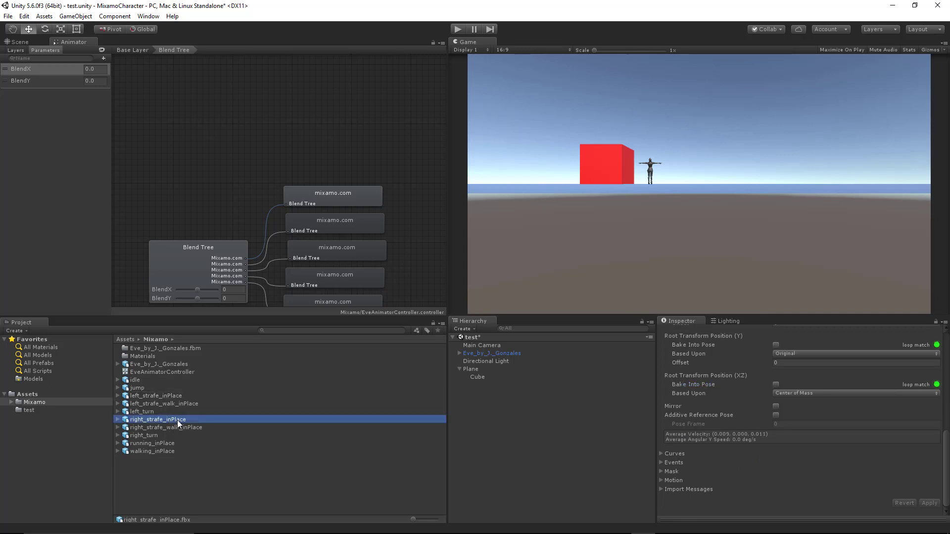
scroll(768, 382, "up", 5)
left_click(775, 386)
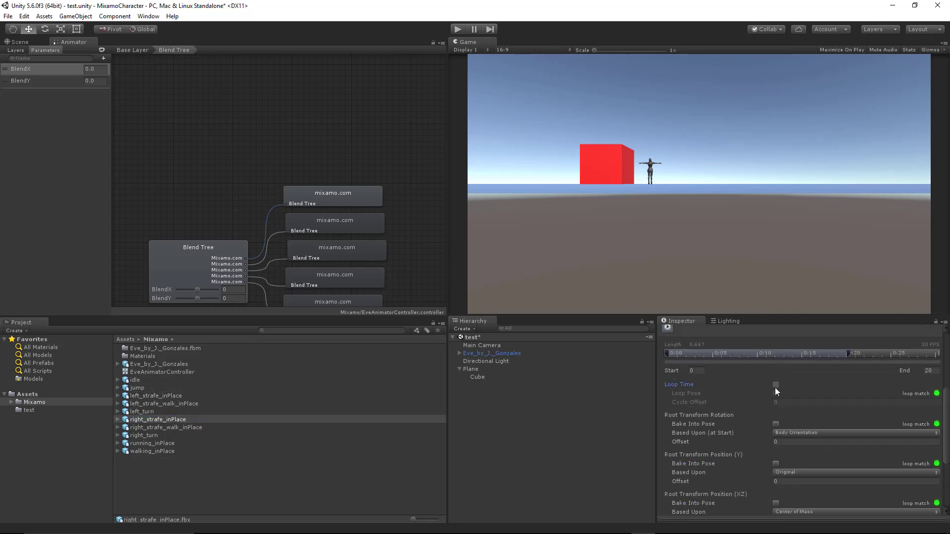
left_click(775, 424)
scroll(941, 414, "down", 3)
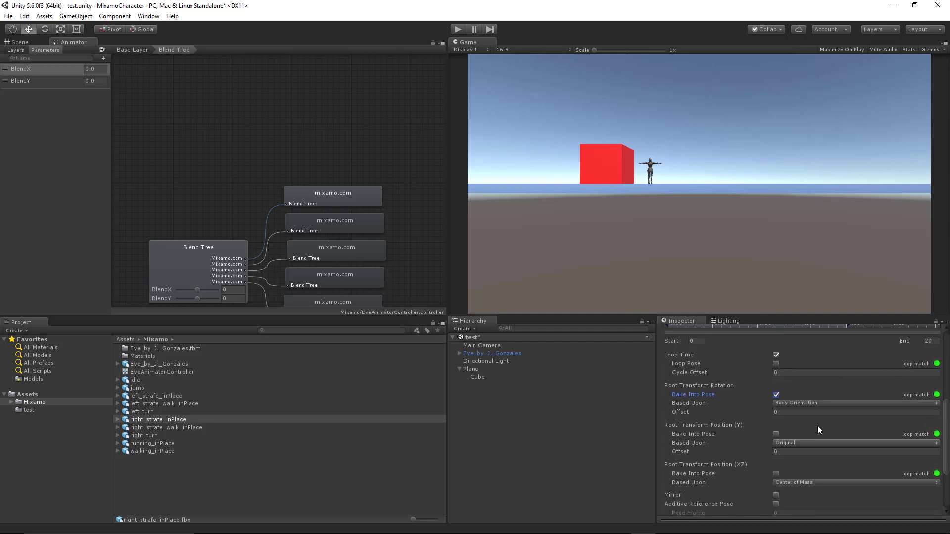
left_click(776, 434)
left_click(775, 473)
scroll(910, 482, "down", 3)
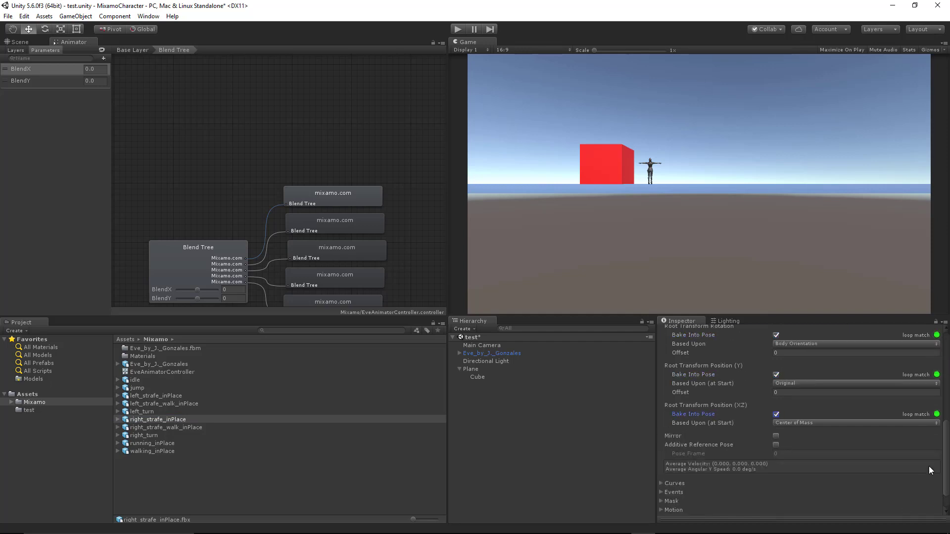
scroll(928, 444, "up", 3)
scroll(816, 501, "down", 3)
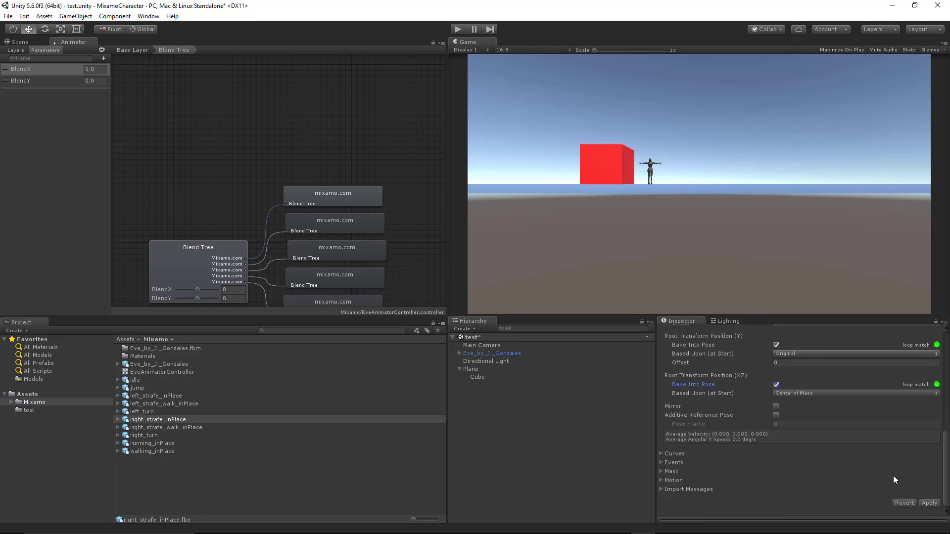
left_click(925, 500)
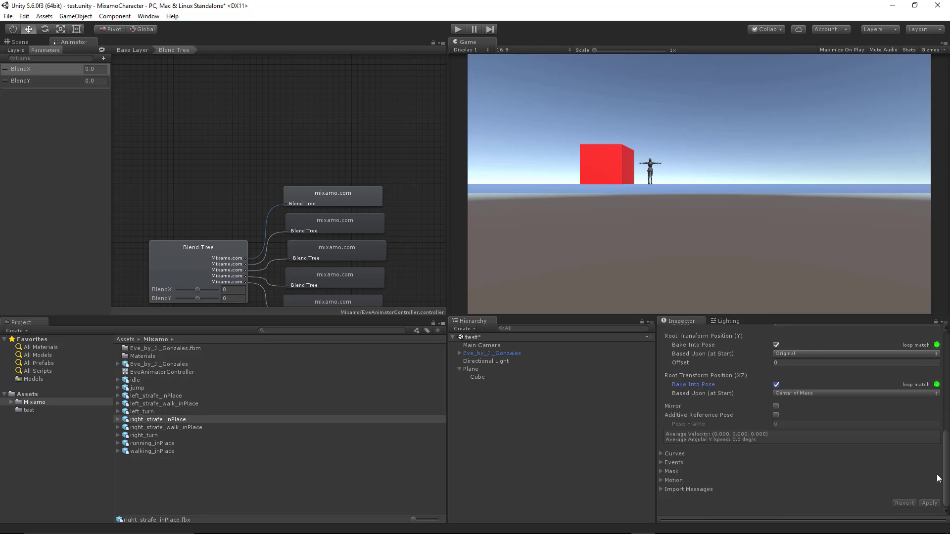
- Enable Bake Into Pose for the running_inPlace animation's root rotation, Y position and XZ position
left_click(163, 443)
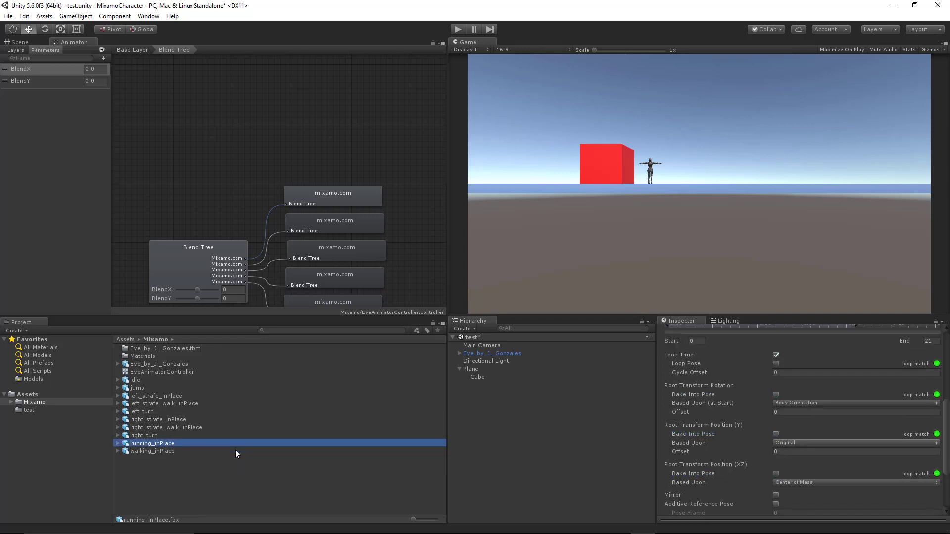
left_click(775, 395)
left_click(775, 434)
left_click(776, 474)
scroll(875, 486, "down", 3)
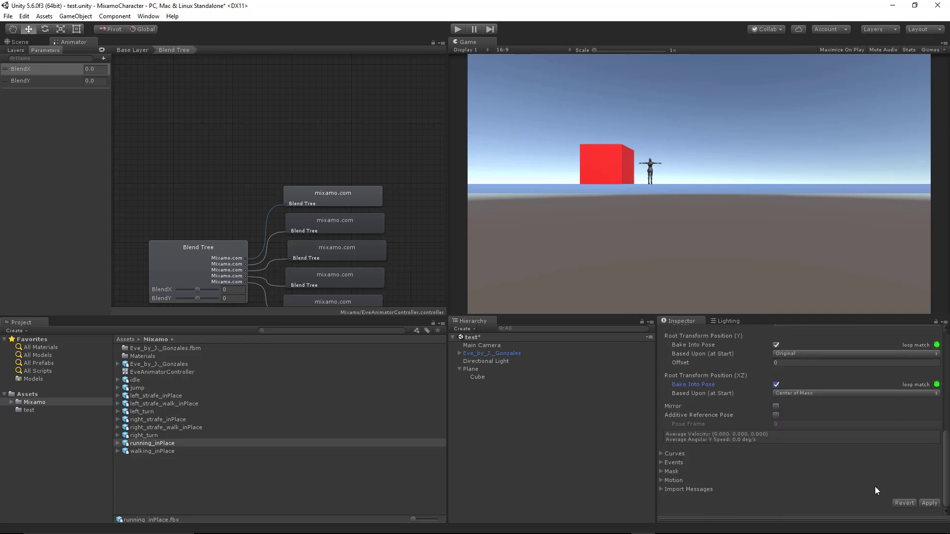
- Play the scene and run Eve forward, backward, sideways and diagonally near the red cube to test the blended movement animations
left_click(457, 27)
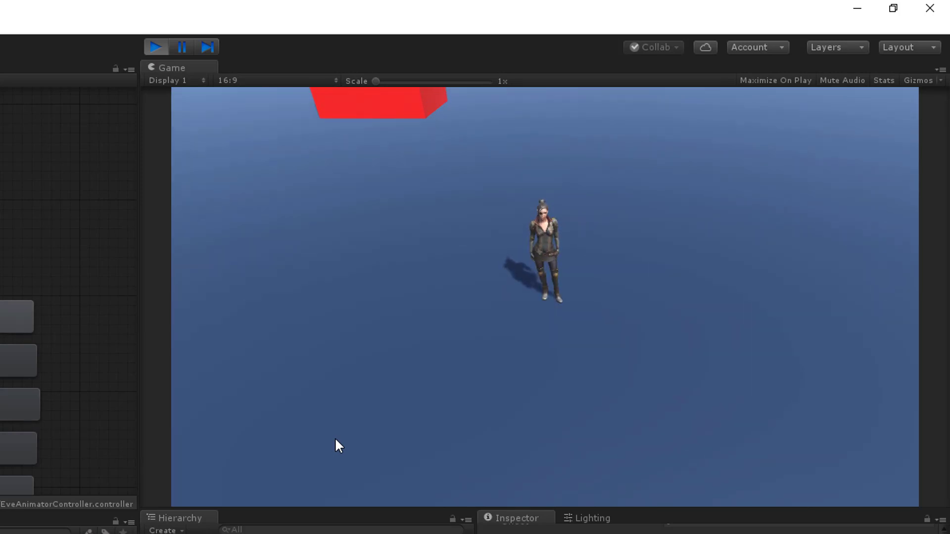
key("w")
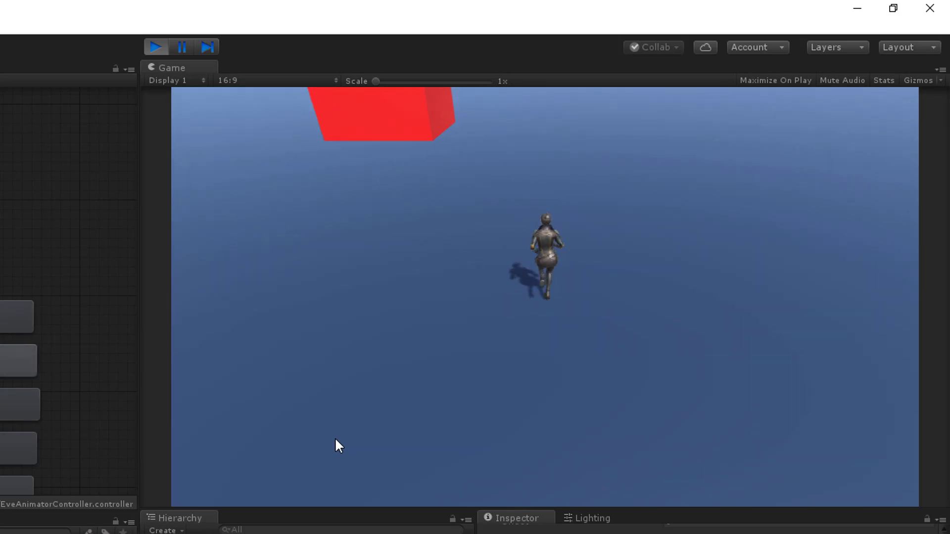
key("a")
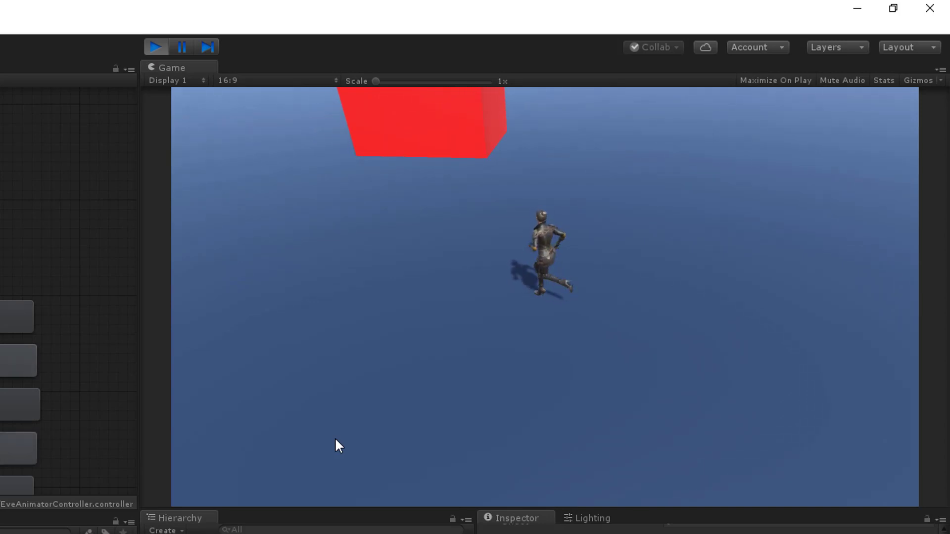
key("d")
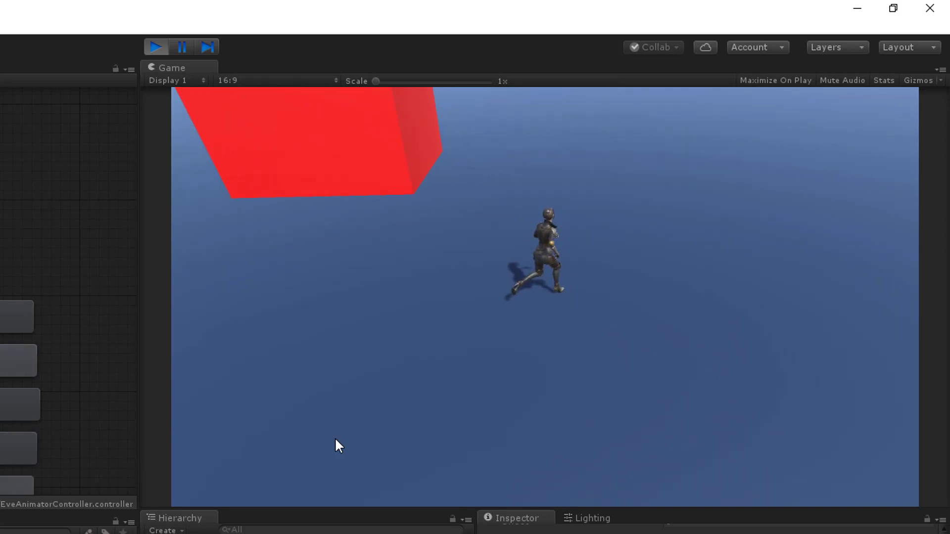
key("s")
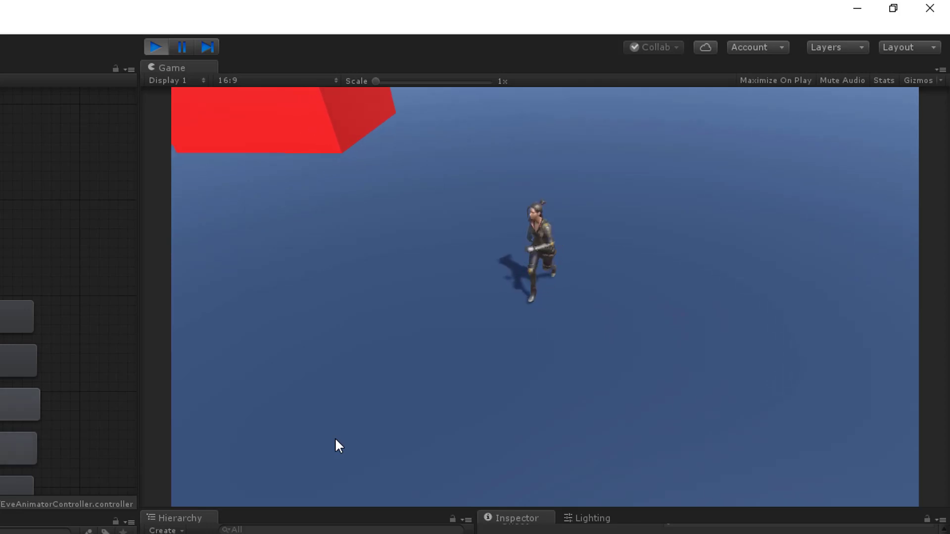
key("w")
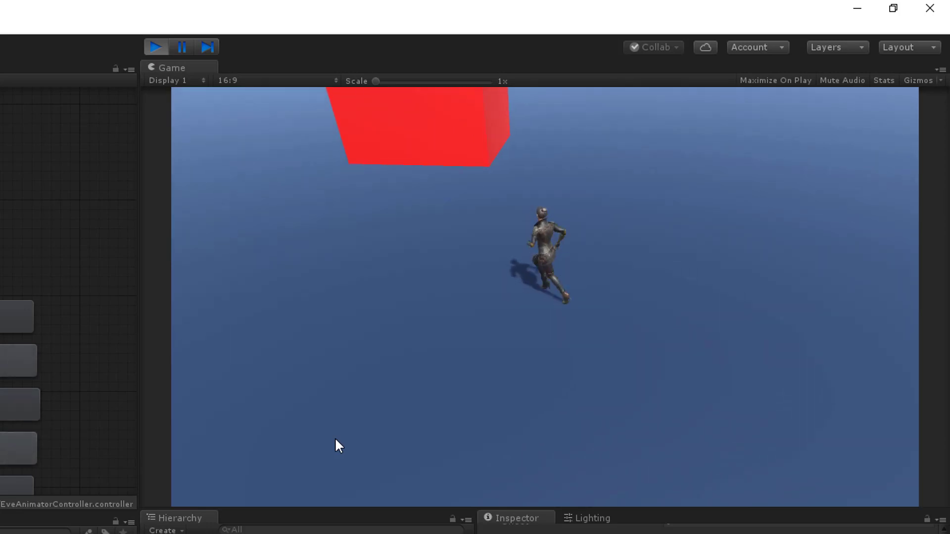
key("d")
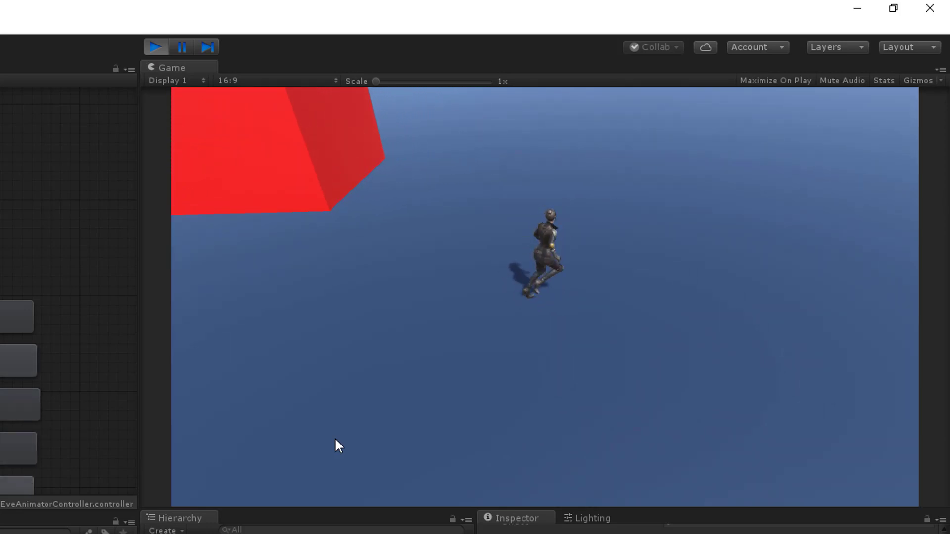
key("w")
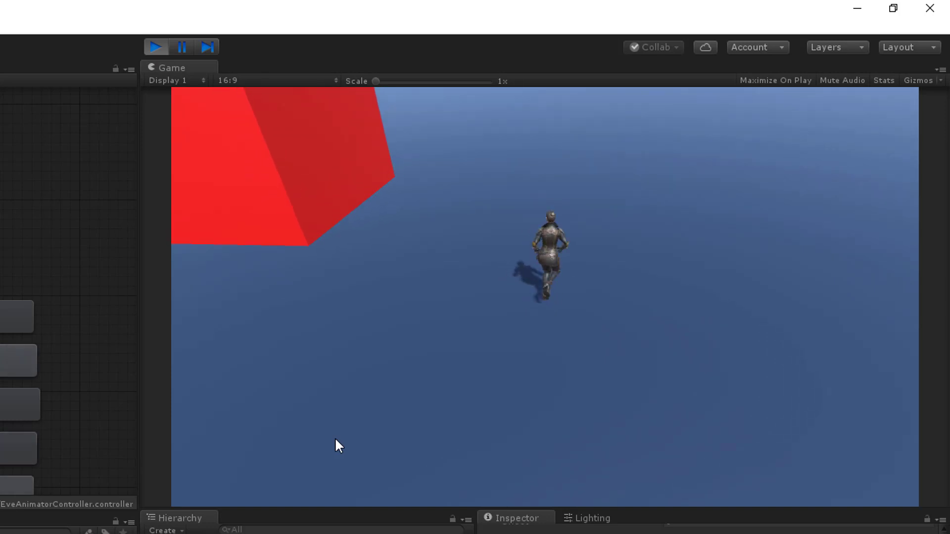
key("a")
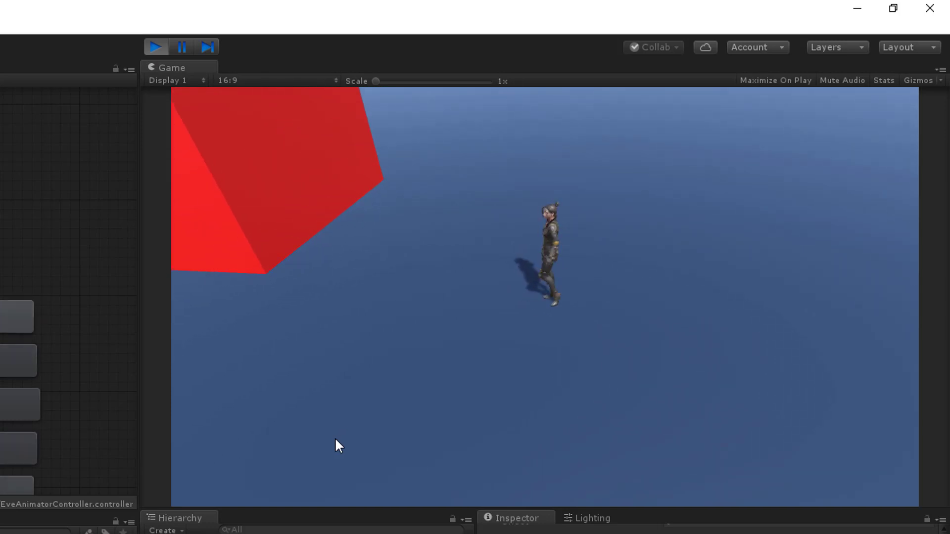
key("s")
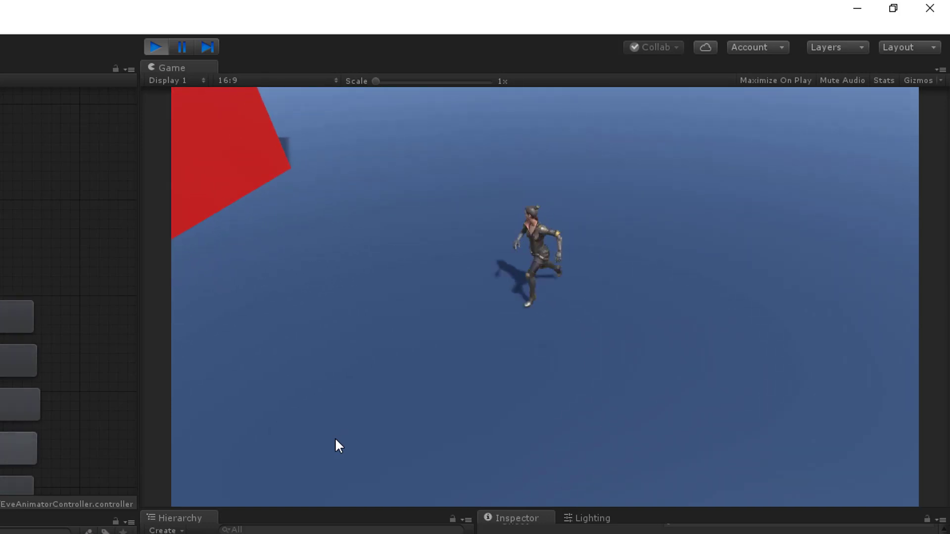
key("a")
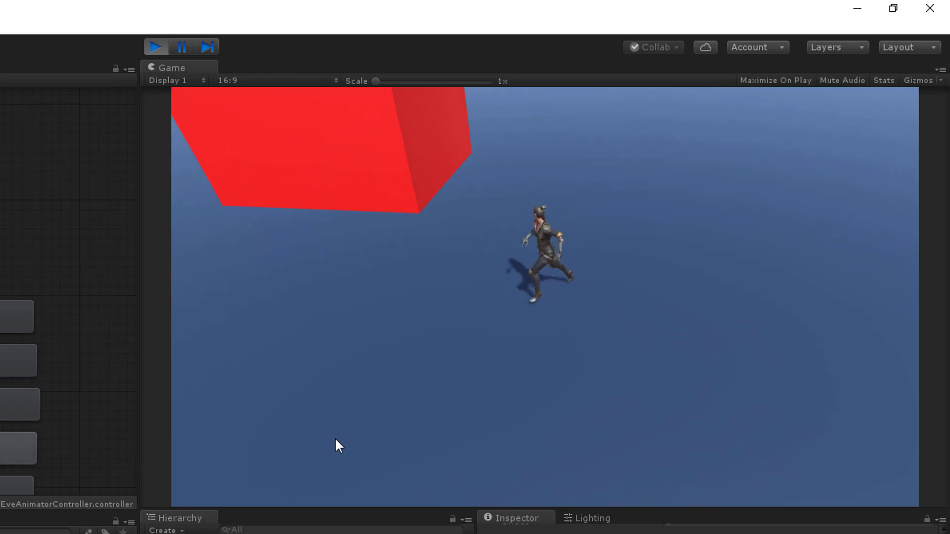
key("w")
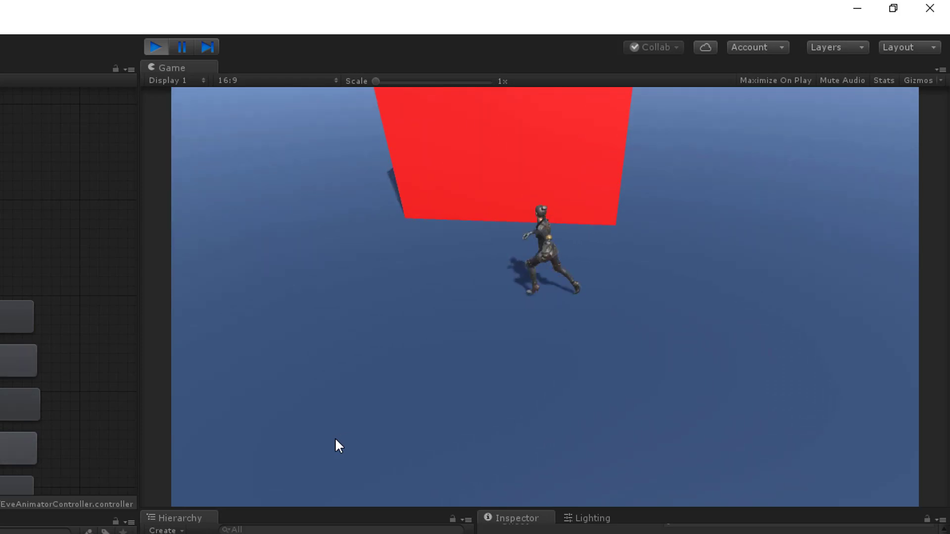
key("s")
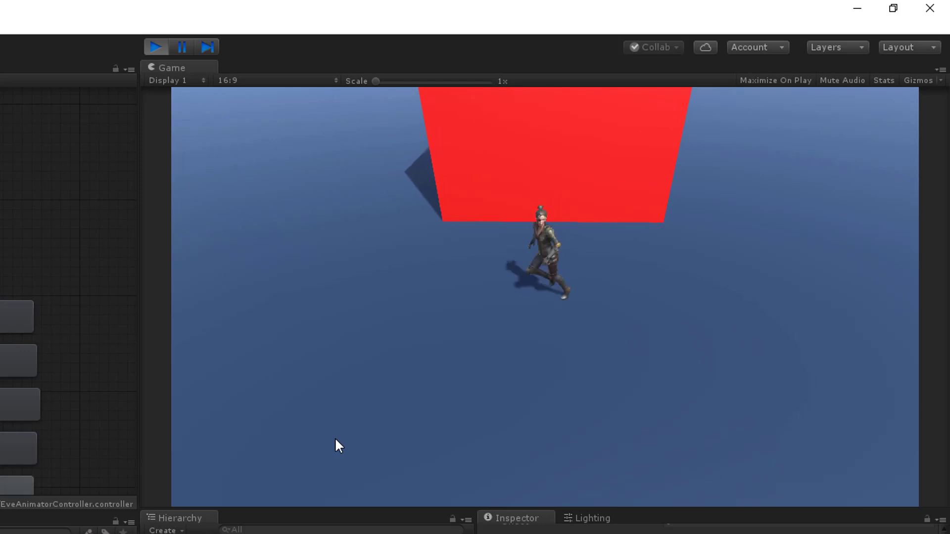
key("d")
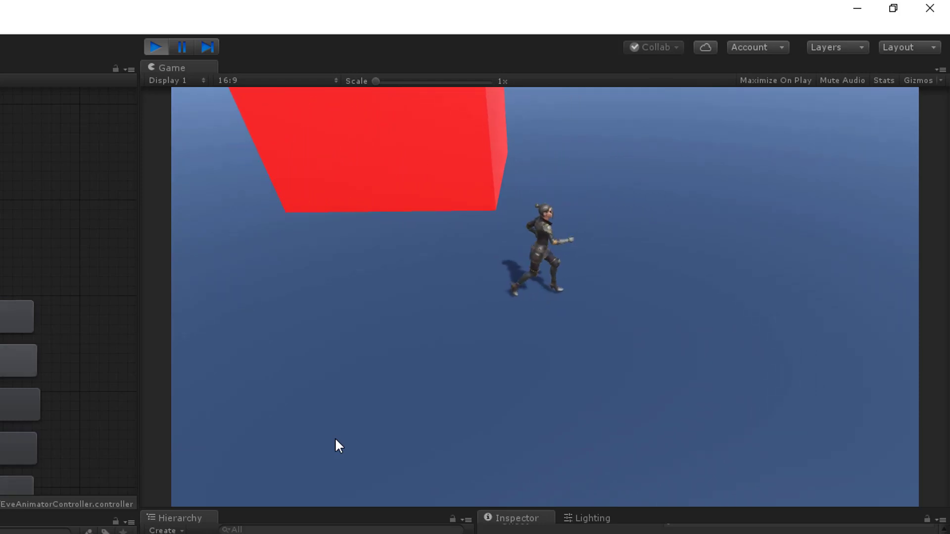
key("s")
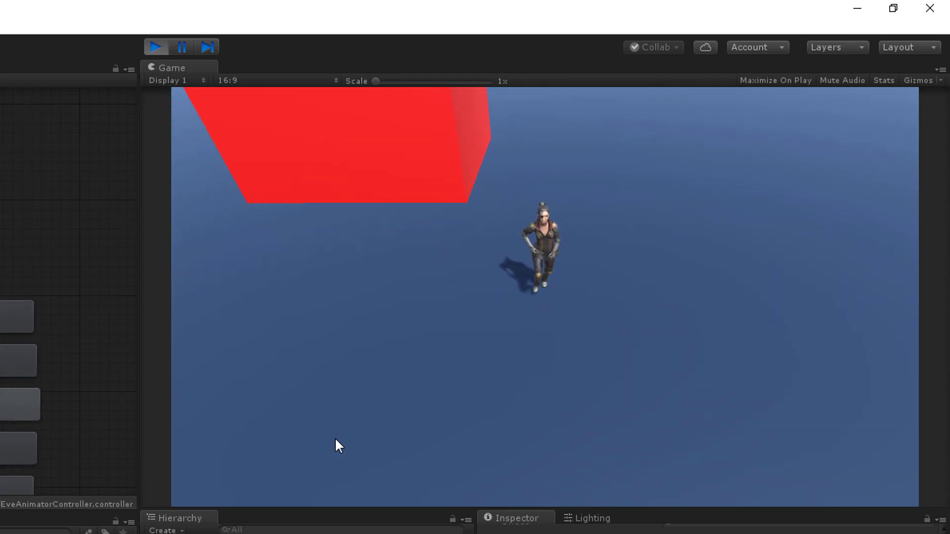
key("w")
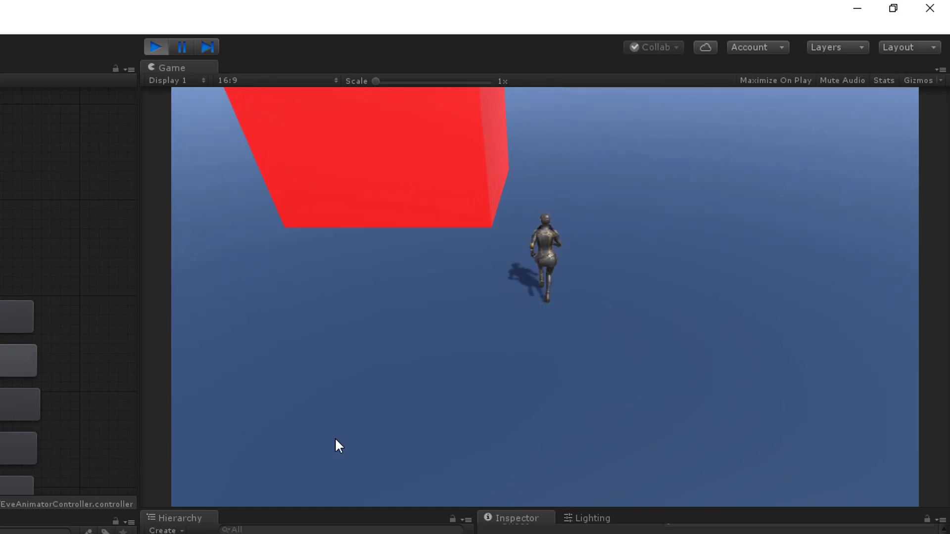
key("d")
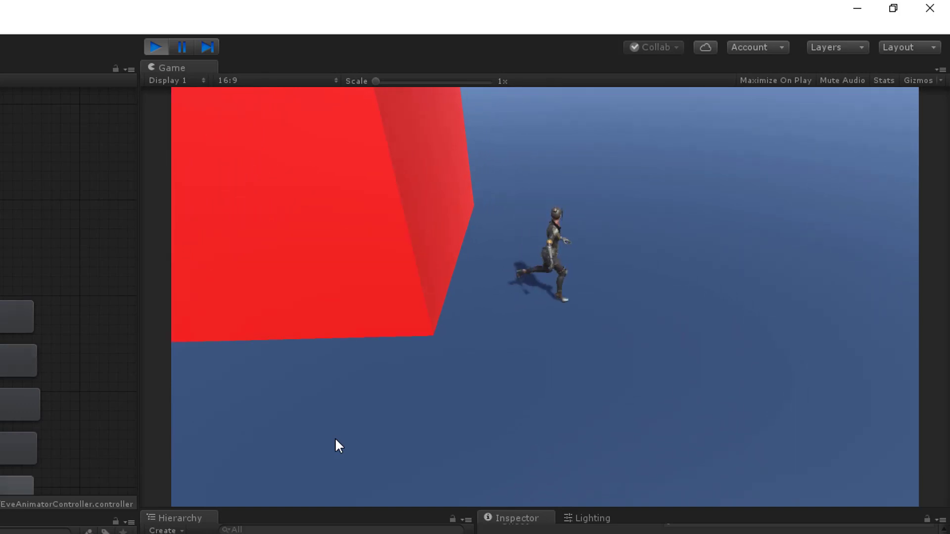
key("s")
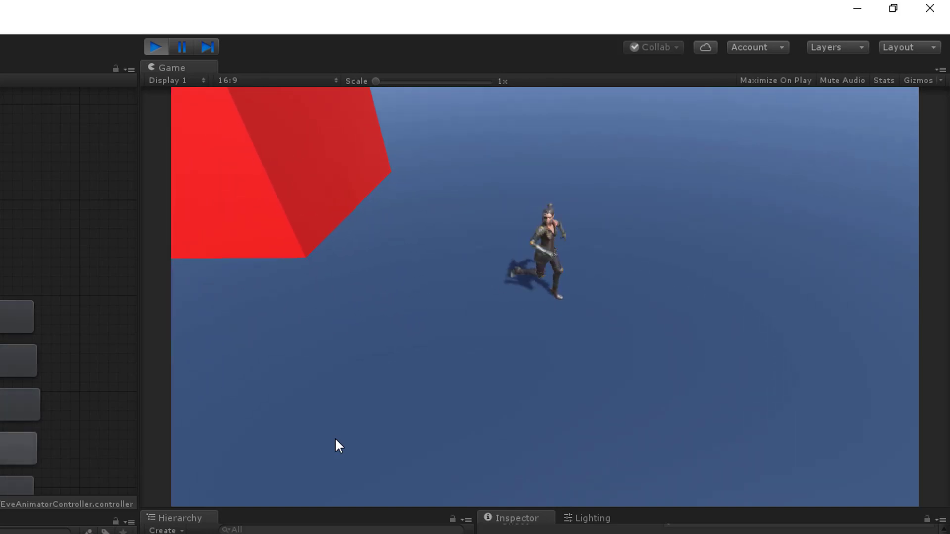